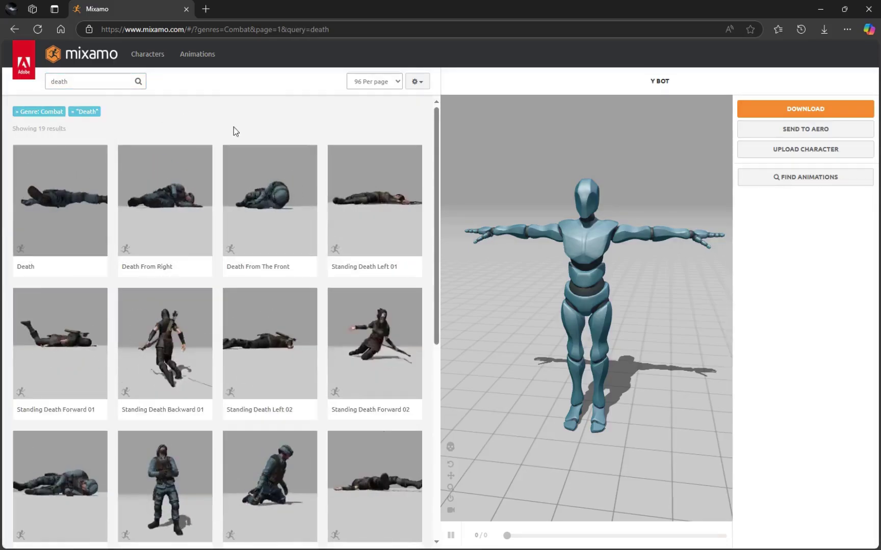
# Browse the combat death animations and apply the Dying animation to the Y Bot character
pyautogui.scroll(-5, 429, 295)
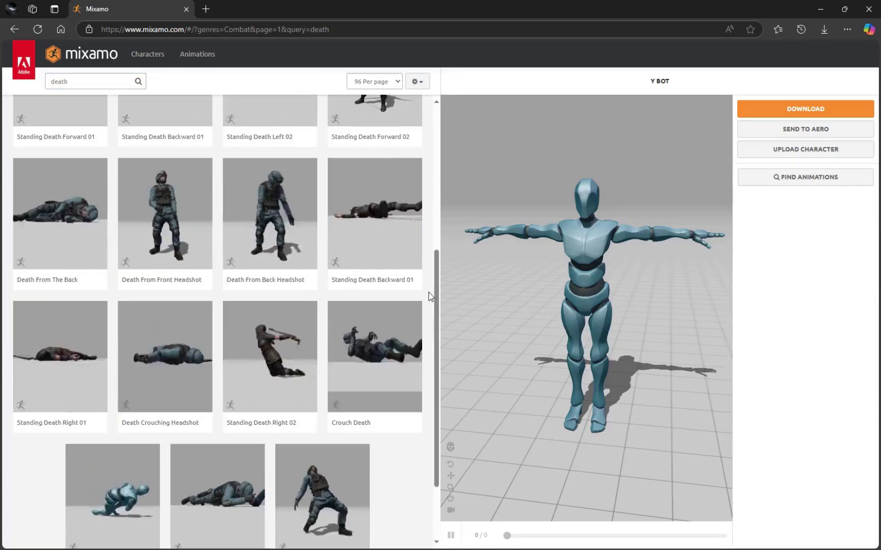
pyautogui.scroll(-2, 429, 295)
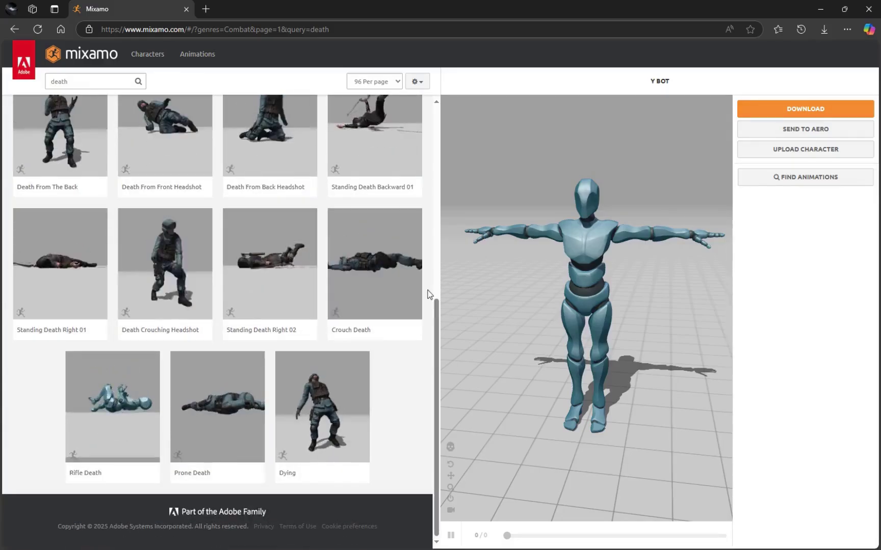
pyautogui.click(344, 418)
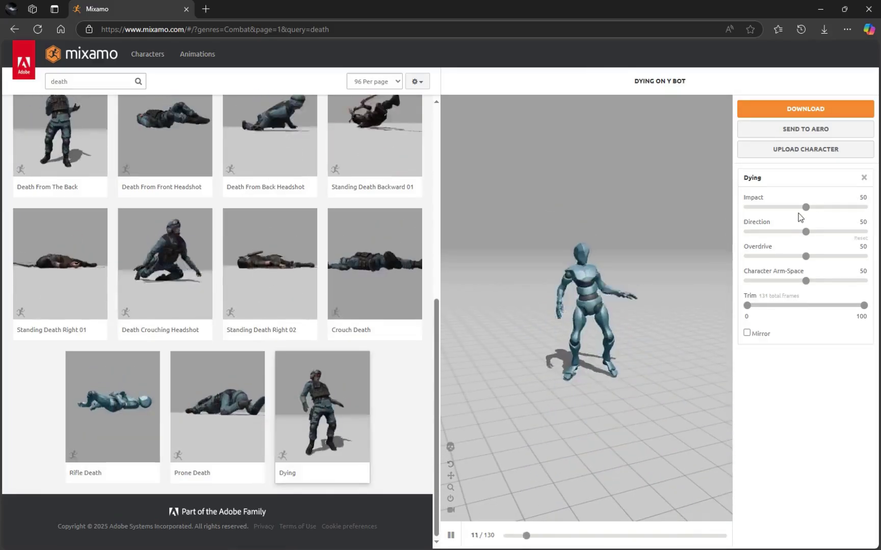
# Set the Dying animation's Impact to 90, Direction to 0 and Overdrive to 57
pyautogui.moveTo(805, 207); pyautogui.dragTo(866, 208)
pyautogui.click(852, 208)
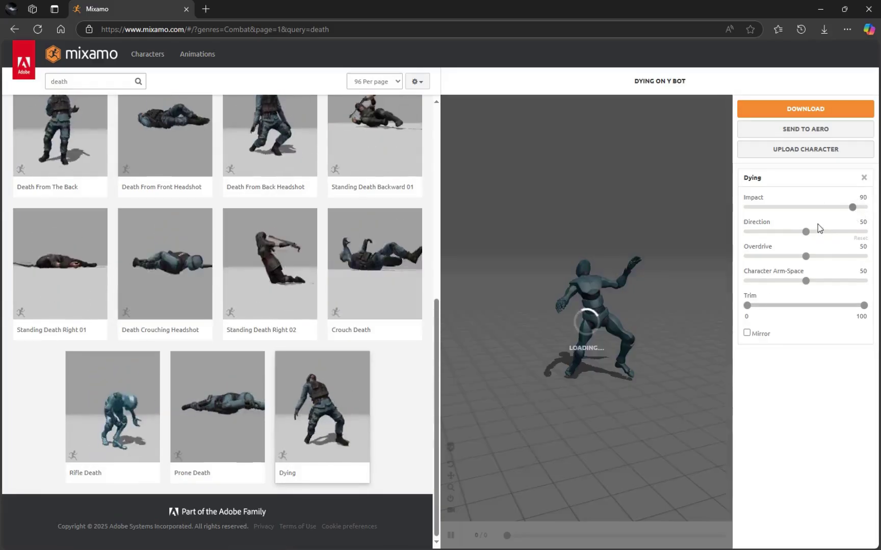
pyautogui.moveTo(805, 232); pyautogui.dragTo(506, 294)
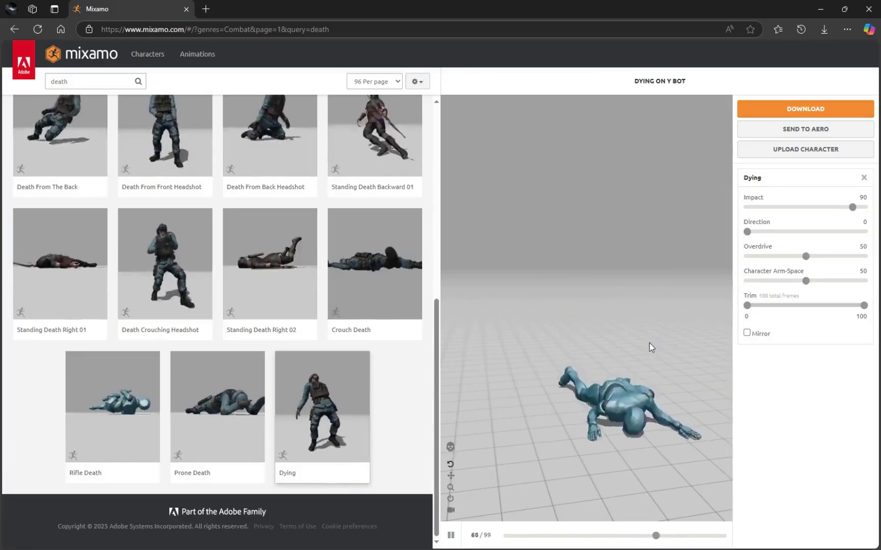
pyautogui.moveTo(806, 257)
pyautogui.mouseDown()
pyautogui.moveTo(863, 257)
pyautogui.moveTo(814, 256)
pyautogui.mouseUp()
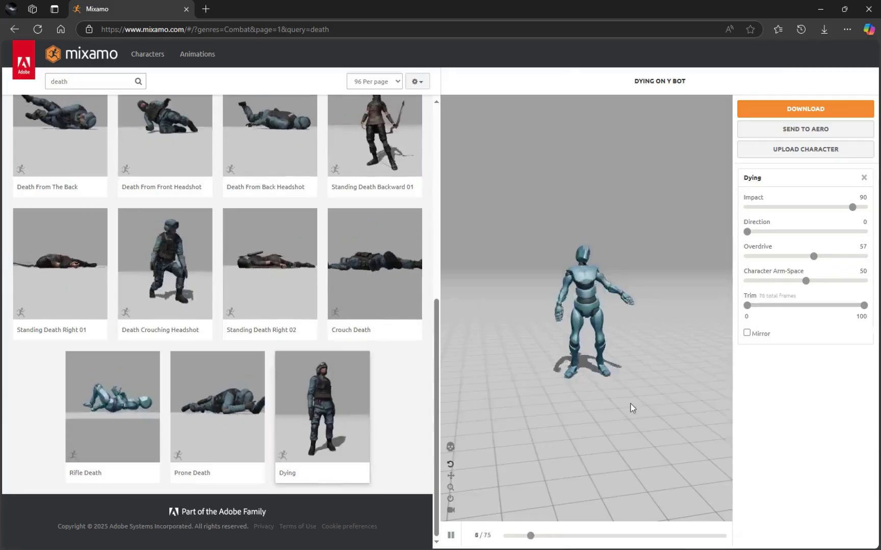
# Download the animation as FBX Binary with skin, at 60 frames per second with uniform keyframe reduction
pyautogui.click(788, 112)
pyautogui.click(423, 154)
pyautogui.click(431, 154)
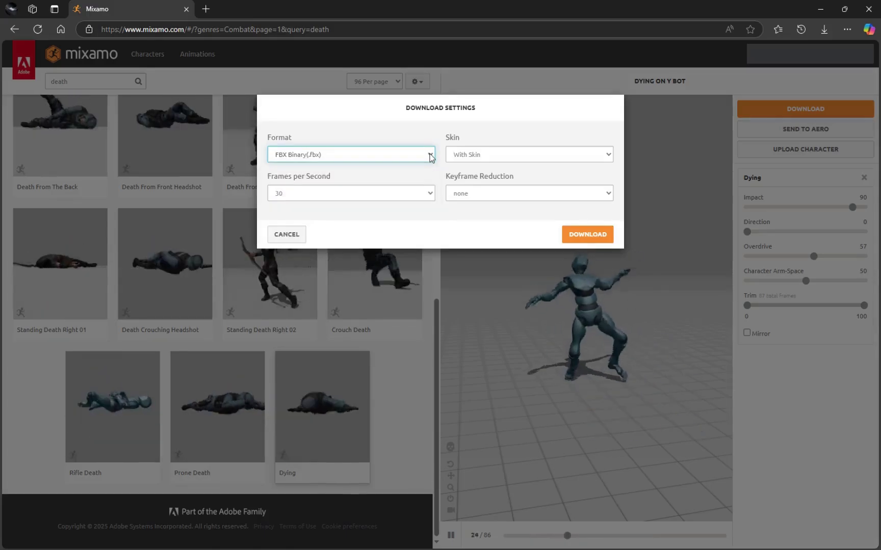
pyautogui.click(431, 194)
pyautogui.click(316, 233)
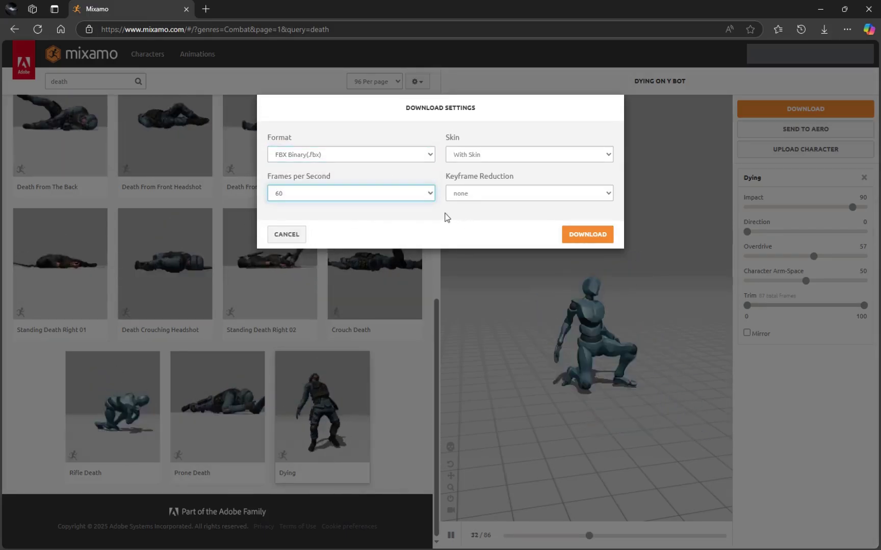
pyautogui.click(484, 194)
pyautogui.click(484, 224)
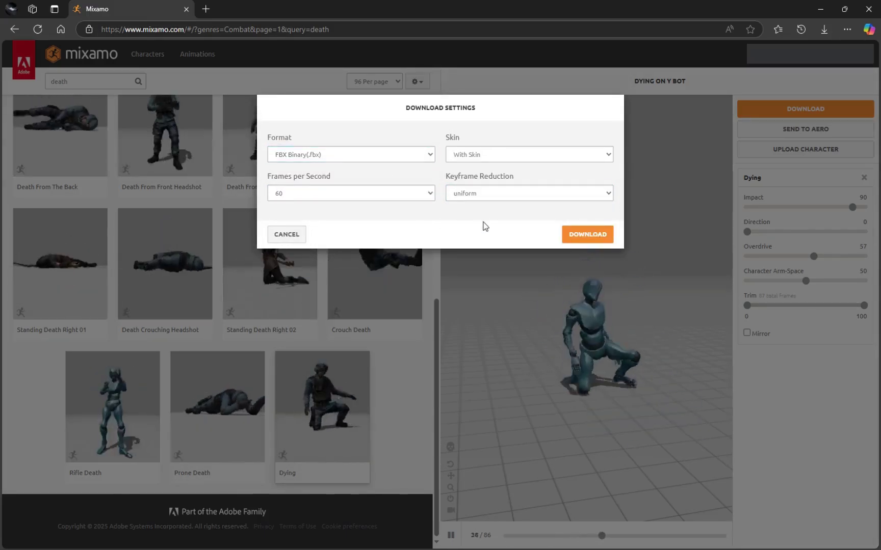
pyautogui.click(579, 236)
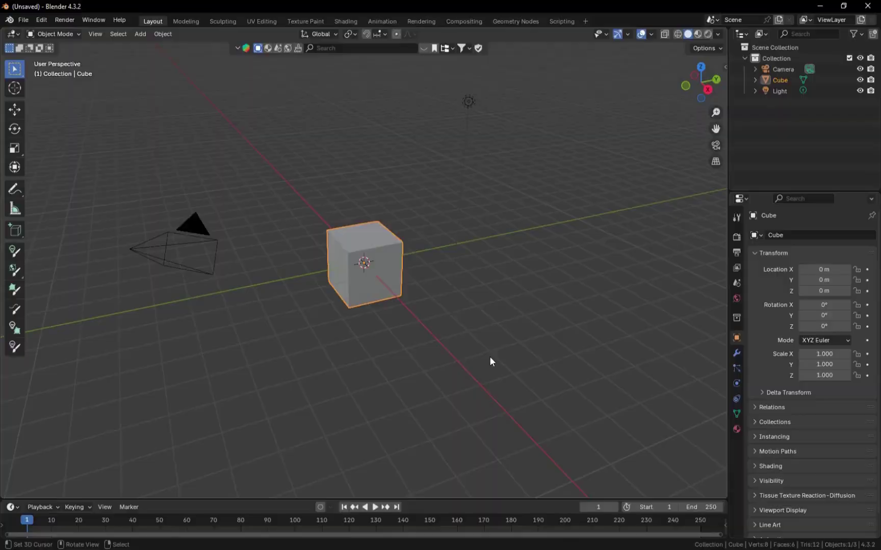
# In Blender, delete the default cube and import Dying (2).fbx from the Downloads folder
pyautogui.press('x')
pyautogui.click(519, 301)
pyautogui.click(23, 19)
pyautogui.moveTo(39, 172)
pyautogui.click(189, 282)
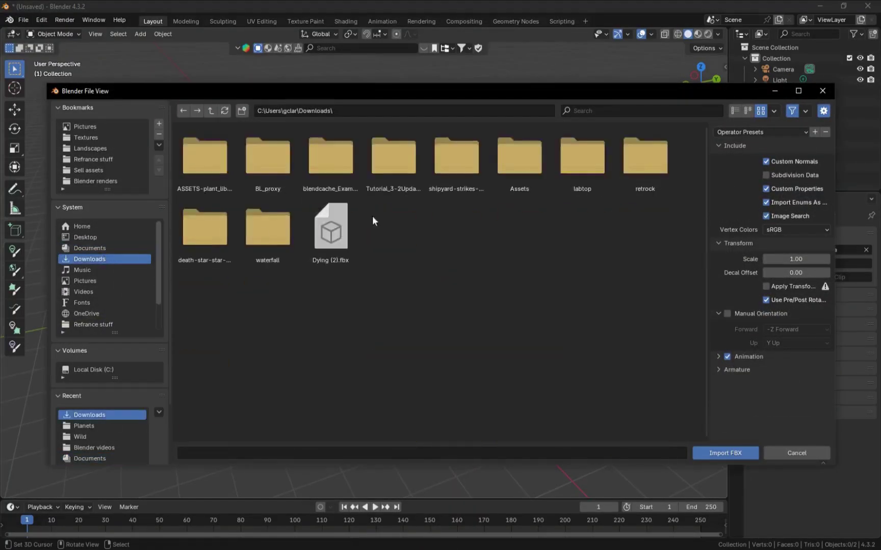
pyautogui.doubleClick(367, 214)
pyautogui.press('KP_Decimal')
pyautogui.moveTo(347, 260); pyautogui.dragTo(411, 441, button='middle')
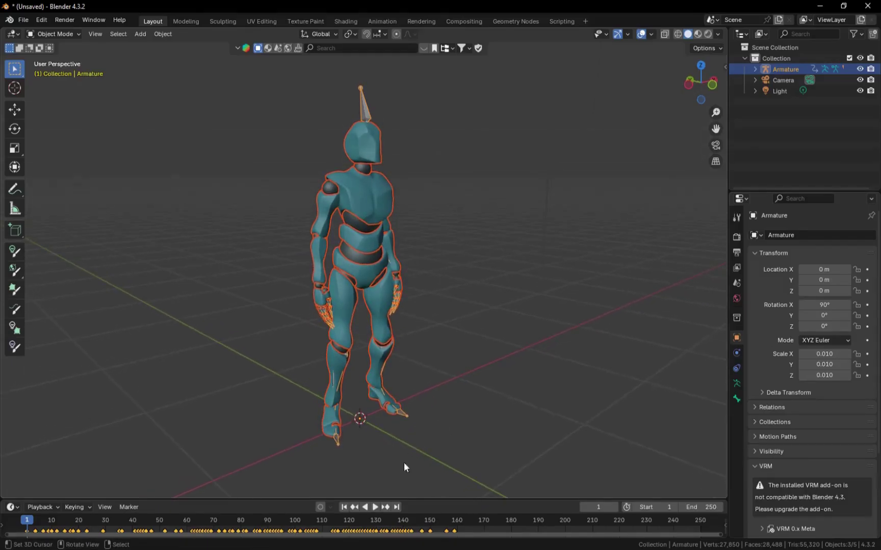
# Play through the imported character's falling animation to check its motion and length
pyautogui.click(375, 507)
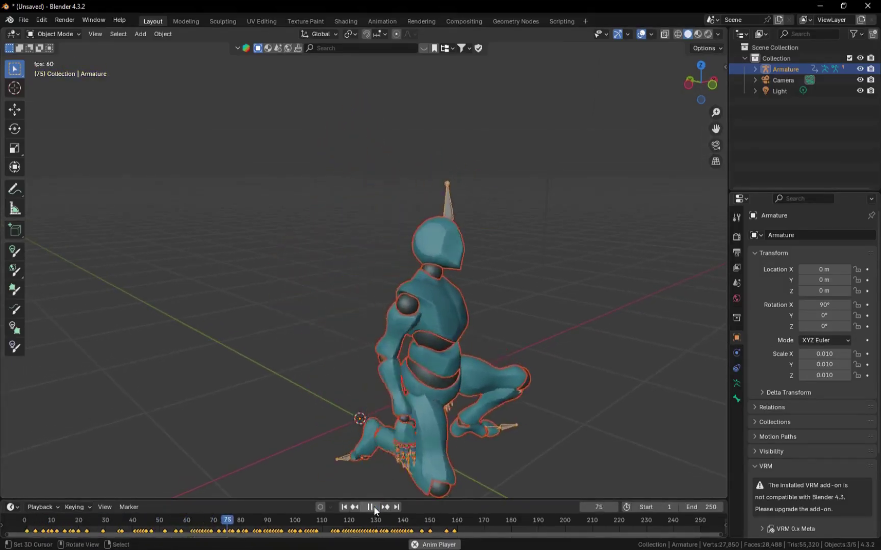
pyautogui.click(374, 507)
pyautogui.scroll(-4, 391, 395)
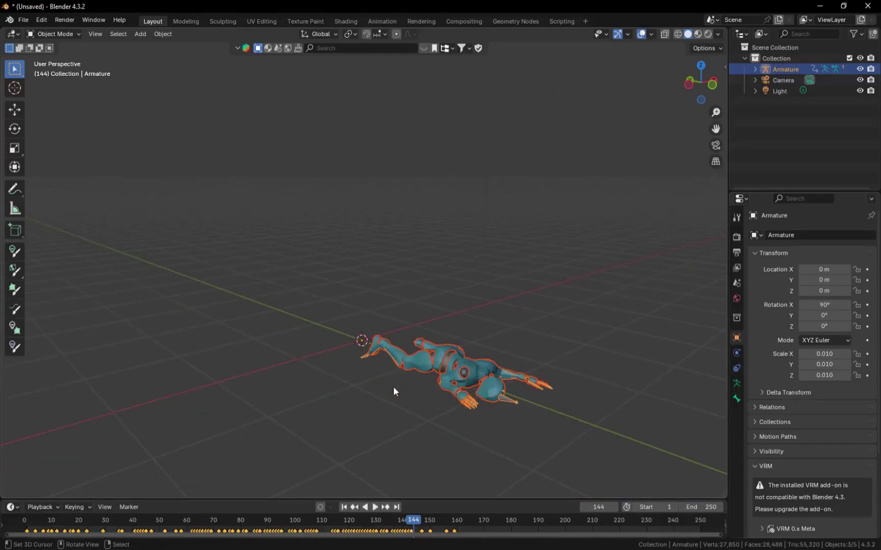
pyautogui.click(345, 507)
pyautogui.click(551, 520)
# Enlarge the timeline area and shift all the armature's keyframes to start at about frame 50, checking the new timing
pyautogui.moveTo(525, 501); pyautogui.dragTo(503, 449)
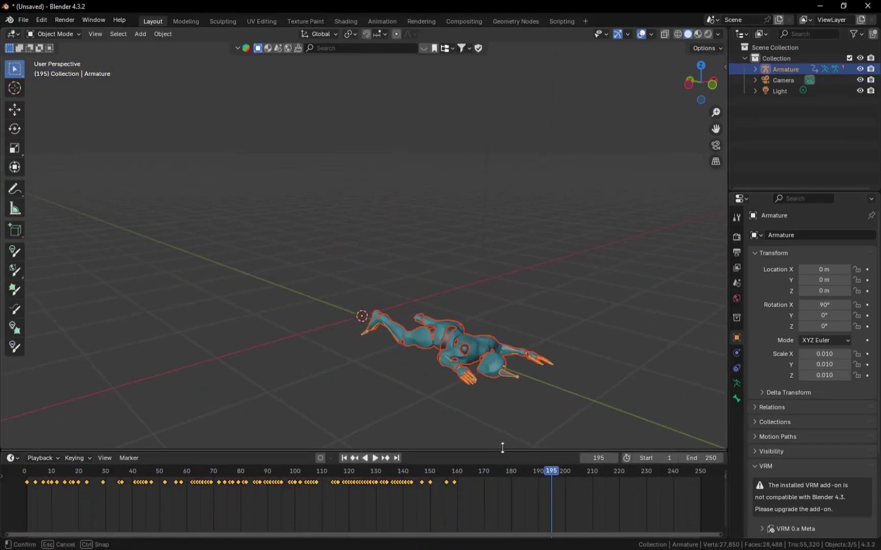
pyautogui.moveTo(271, 482); pyautogui.dragTo(404, 493)
pyautogui.press('space')
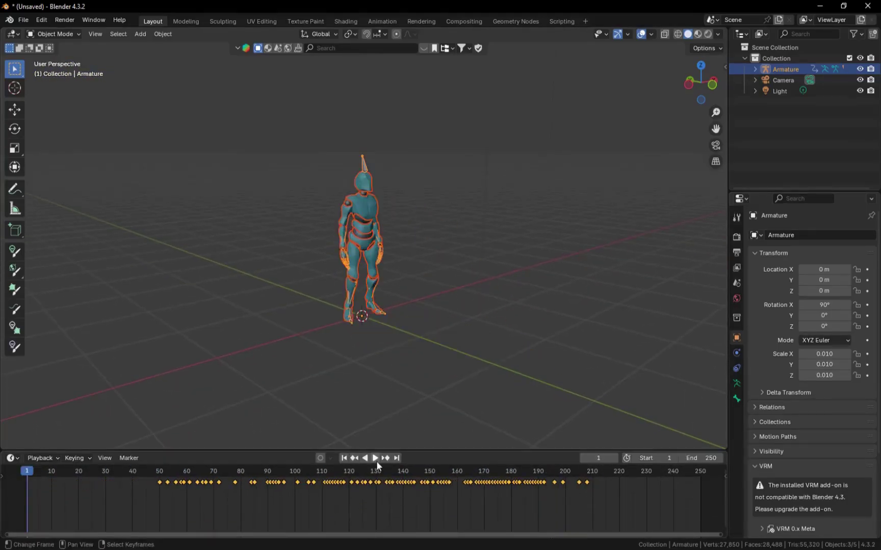
pyautogui.click(299, 502)
pyautogui.moveTo(298, 503); pyautogui.dragTo(357, 494)
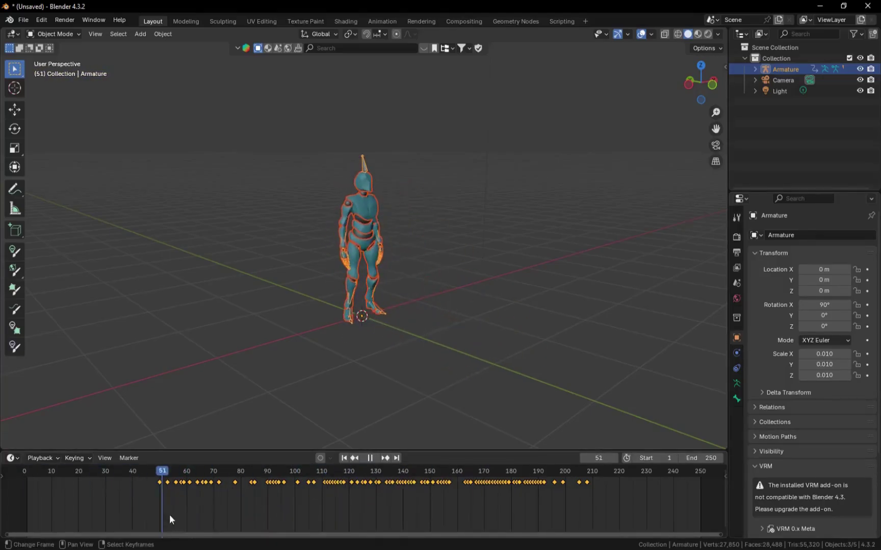
# Add a torus at the origin with a 1 m major radius and a 0.6 m minor radius
pyautogui.hotkey('shift', 'a')
pyautogui.moveTo(402, 71)
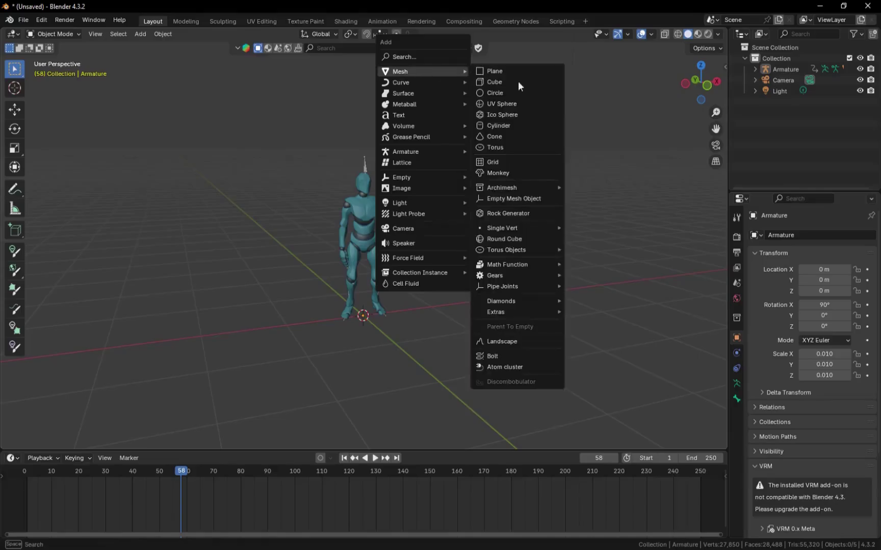
pyautogui.click(509, 147)
pyautogui.click(79, 438)
pyautogui.moveTo(113, 342); pyautogui.dragTo(159, 341)
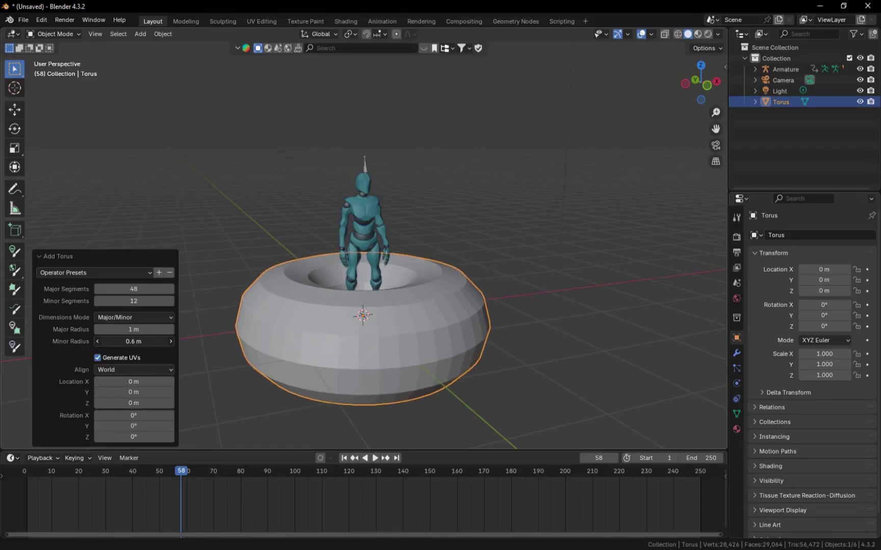
# Flatten the torus along Z to a scale of about 0.279, and shrink it uniformly to about 0.094 of its size
pyautogui.press('s')
pyautogui.press('z')
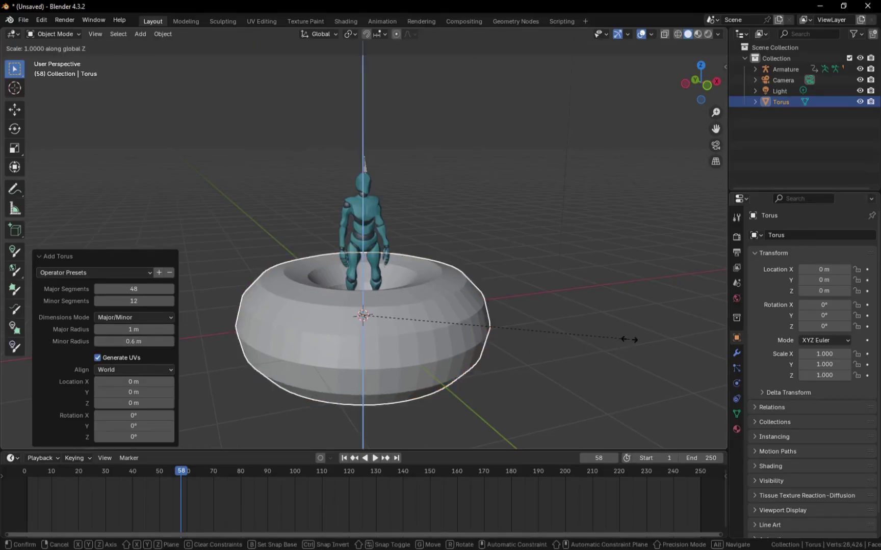
pyautogui.click(432, 308)
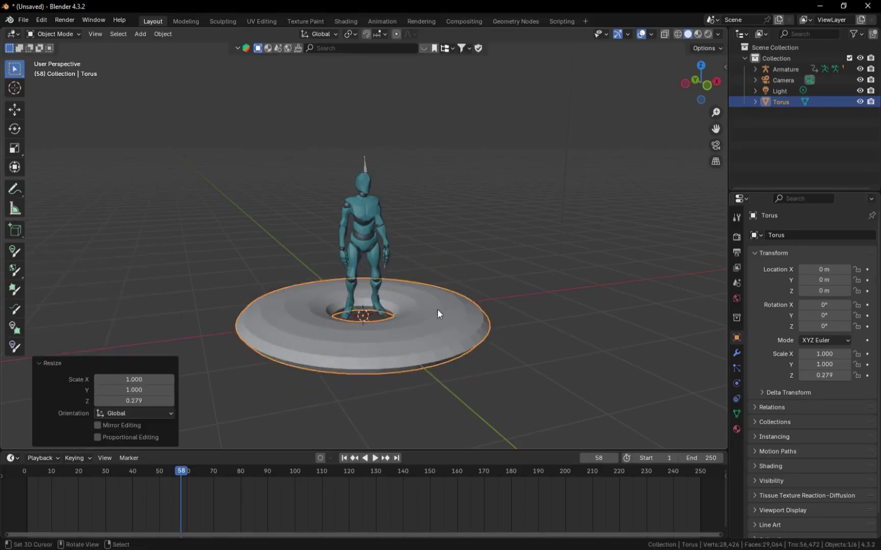
pyautogui.press('s')
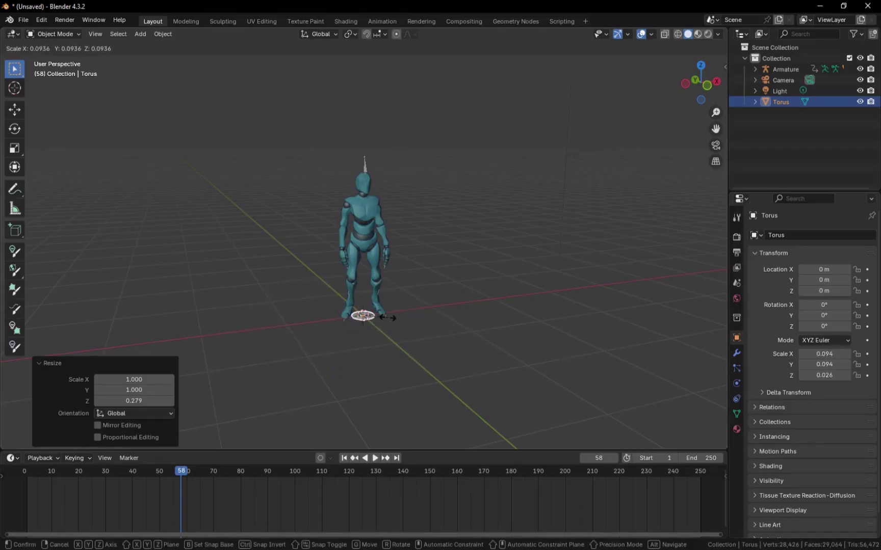
pyautogui.click(387, 317)
pyautogui.click(392, 339)
pyautogui.scroll(4, 392, 340)
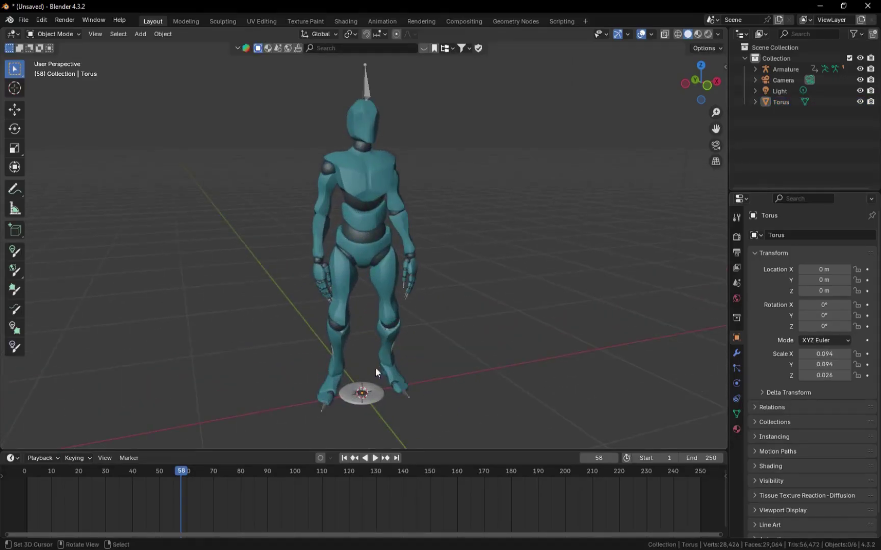
# Raise the torus along Z to about 1.09 m, level with the character's torso
pyautogui.click(368, 388)
pyautogui.press('`')
pyautogui.click(423, 418)
pyautogui.moveTo(390, 283); pyautogui.dragTo(395, 291, button='middle')
pyautogui.scroll(-4, 394, 292)
pyautogui.moveTo(444, 316); pyautogui.dragTo(449, 204, button='middle')
pyautogui.keyDown('shift'); pyautogui.moveTo(464, 169); pyautogui.dragTo(458, 271, button='middle'); pyautogui.keyUp('shift')
pyautogui.press('g')
pyautogui.press('z')
pyautogui.click(521, 266)
# At frame 1, move the torus along Y to about 6.27 m behind the character and keyframe its location
pyautogui.press('`')
pyautogui.click(411, 234)
pyautogui.scroll(-4, 411, 233)
pyautogui.moveTo(412, 233); pyautogui.dragTo(238, 293, button='middle')
pyautogui.scroll(-6, 486, 289)
pyautogui.moveTo(195, 473)
pyautogui.mouseDown()
pyautogui.moveTo(189, 481)
pyautogui.moveTo(197, 481)
pyautogui.mouseUp()
pyautogui.click(344, 460)
pyautogui.scroll(-6, 492, 247)
pyautogui.moveTo(492, 247); pyautogui.dragTo(467, 285, button='middle')
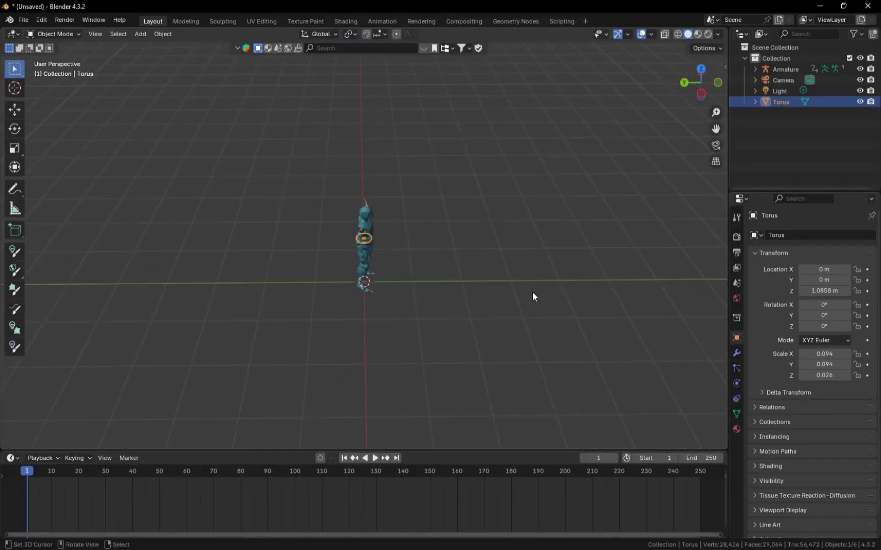
pyautogui.press('g')
pyautogui.press('y')
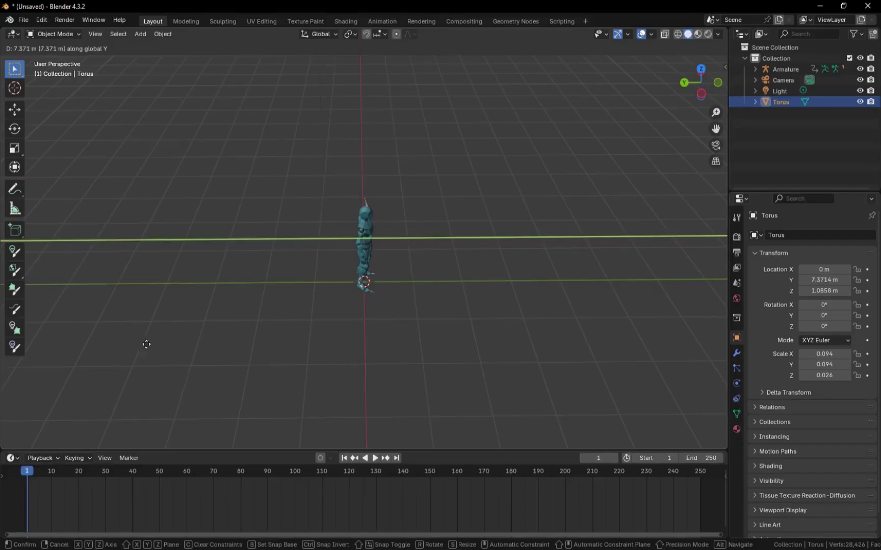
pyautogui.click(196, 340)
pyautogui.press('n')
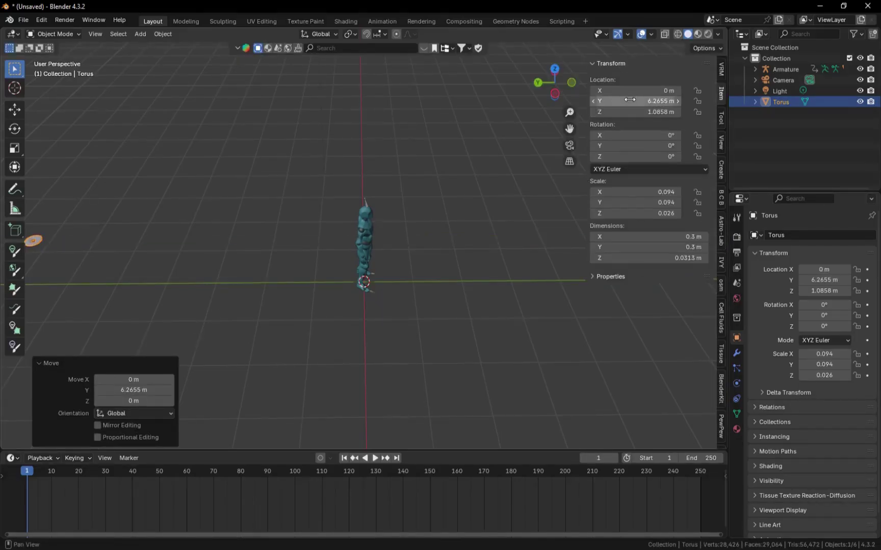
pyautogui.press('i')
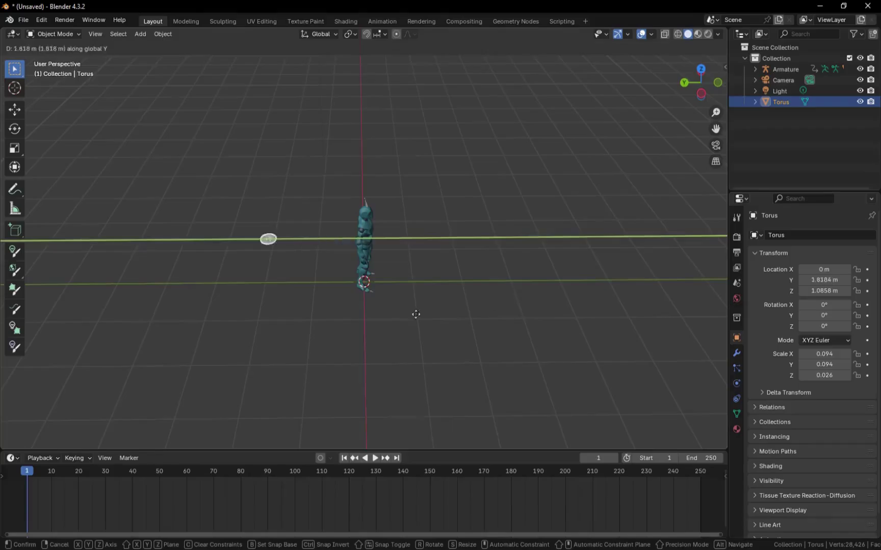
# At frame 220, move the torus along Y to about -7.4 m and keyframe its location
pyautogui.click(196, 339)
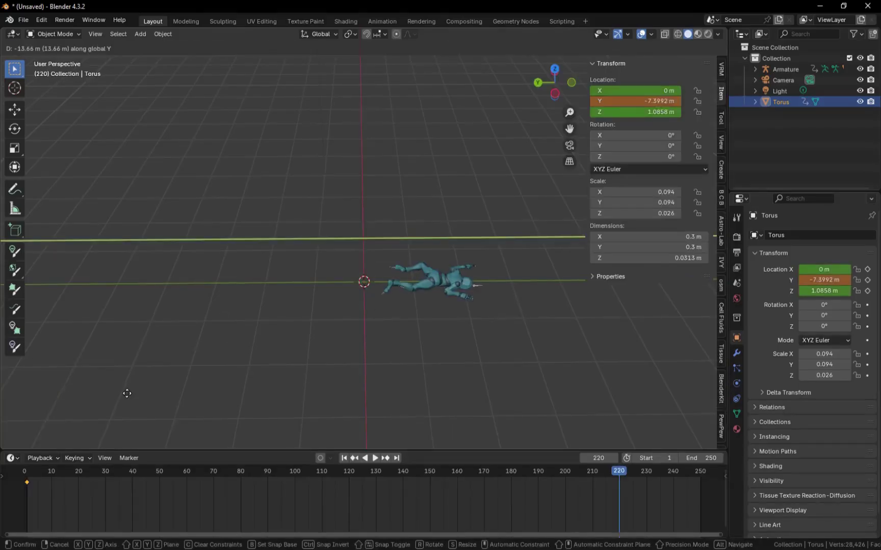
pyautogui.click(127, 394)
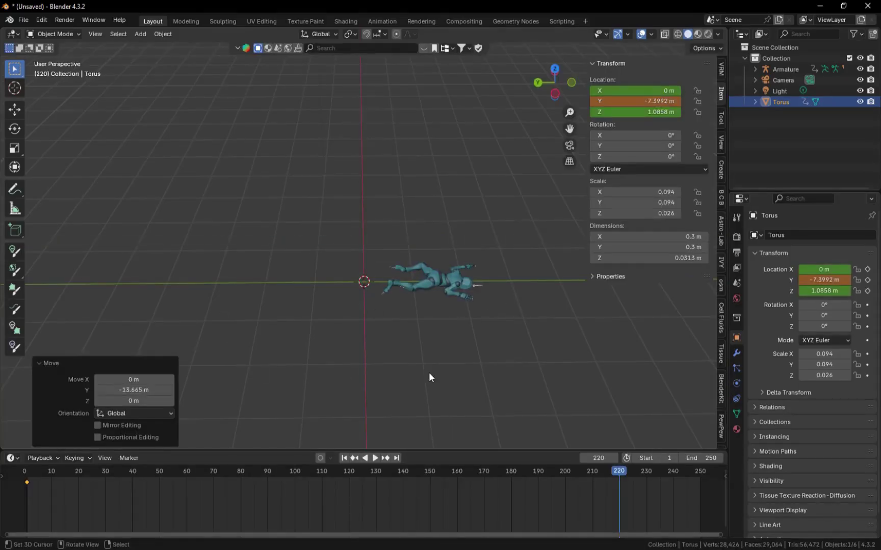
pyautogui.press('i')
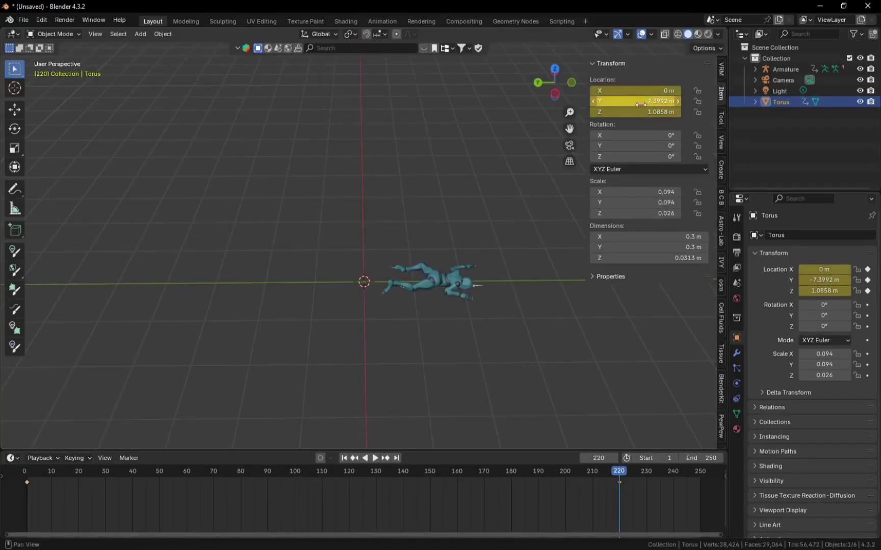
# Check the torus's position at frame 61 and move its end location keyframe to frame 130 so it reaches the character's back
pyautogui.moveTo(601, 511); pyautogui.dragTo(199, 533)
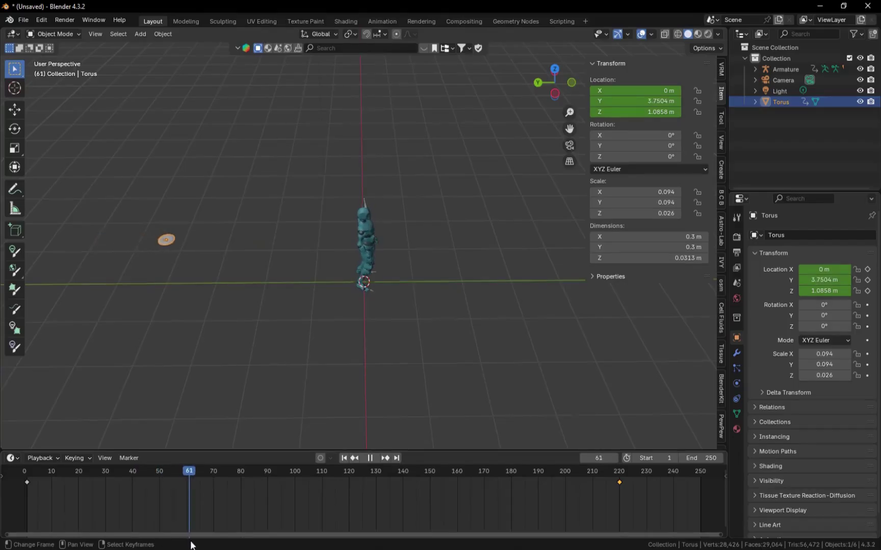
pyautogui.scroll(7, 579, 441)
pyautogui.moveTo(578, 441); pyautogui.dragTo(597, 410, button='middle')
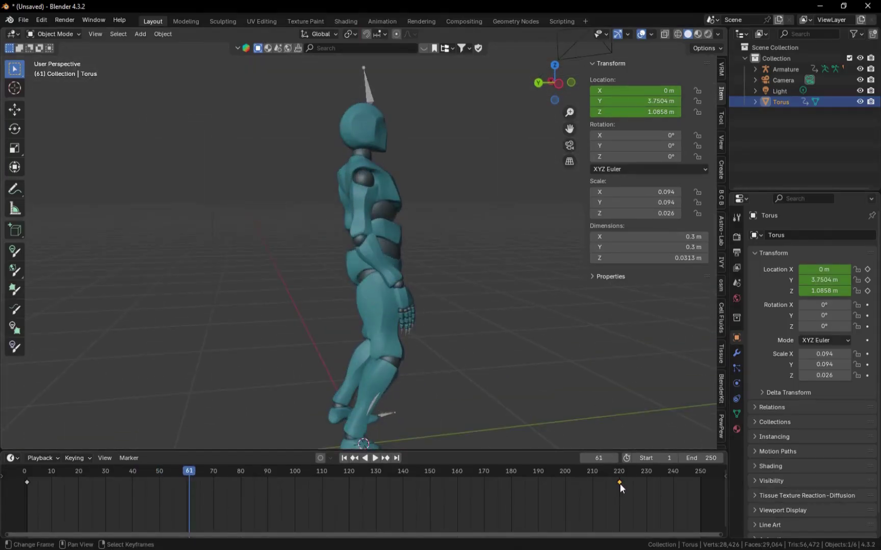
pyautogui.moveTo(620, 484); pyautogui.dragTo(577, 485)
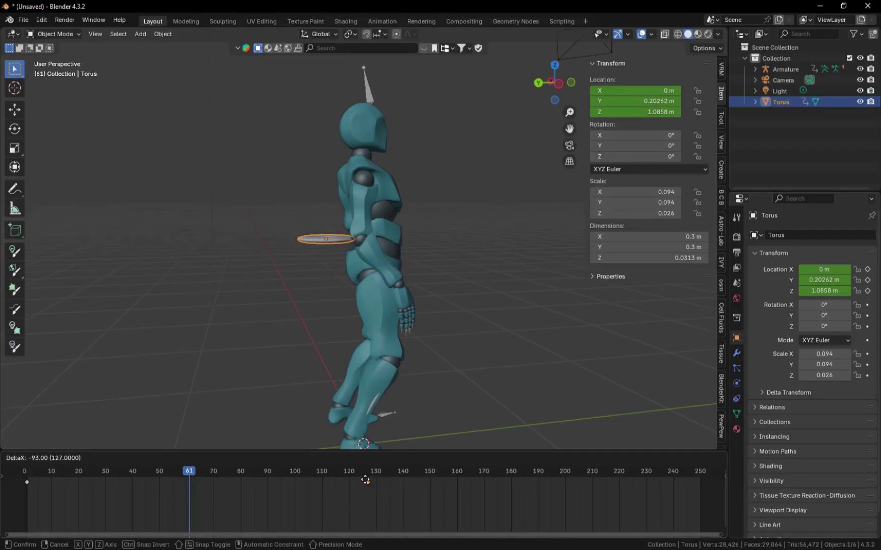
pyautogui.moveTo(365, 480); pyautogui.dragTo(379, 483)
# Scale the torus down to about 0.227 m across to fit the character's torso
pyautogui.moveTo(337, 383); pyautogui.dragTo(539, 349, button='middle')
pyautogui.scroll(6, 540, 349)
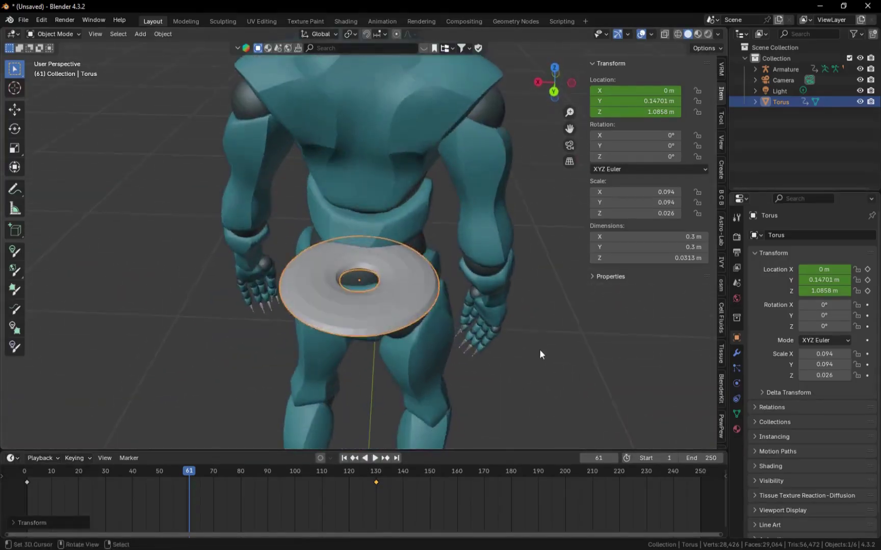
pyautogui.press('s')
pyautogui.click(497, 335)
pyautogui.rightClick(565, 393)
# Play the animation from the character's side to check the torus's pass against the fall
pyautogui.moveTo(565, 393); pyautogui.dragTo(494, 370, button='middle')
pyautogui.click(377, 459)
pyautogui.press('space')
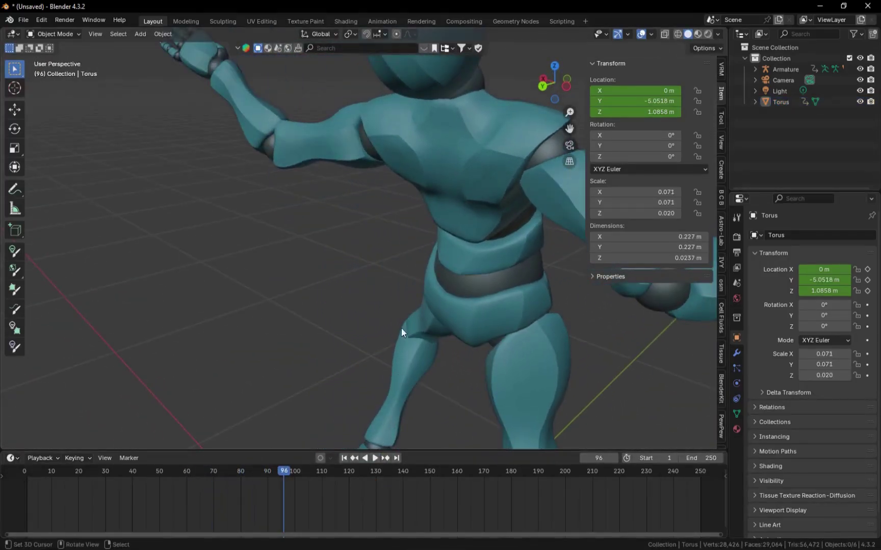
# Play the animation from the start and scrub back to frame 69 to check the torus passing the character
pyautogui.scroll(-6, 402, 326)
pyautogui.moveTo(281, 482); pyautogui.dragTo(67, 512)
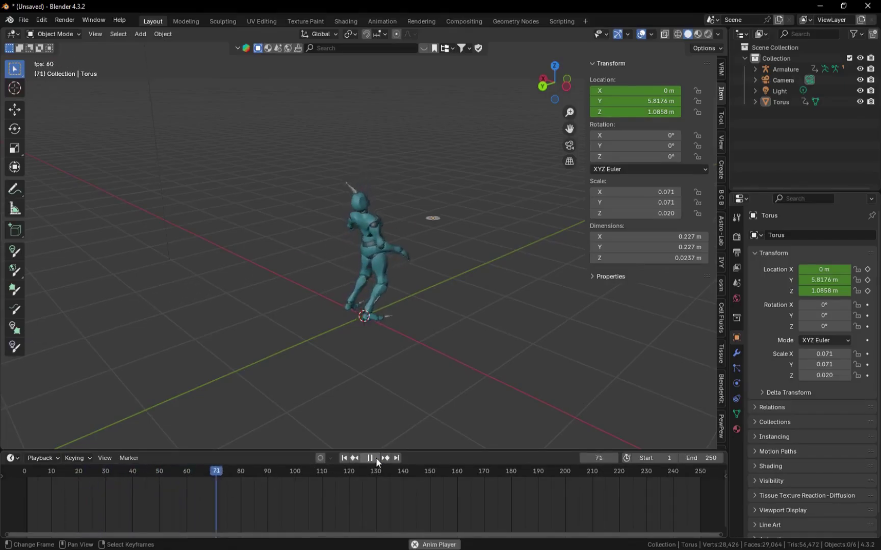
pyautogui.click(375, 457)
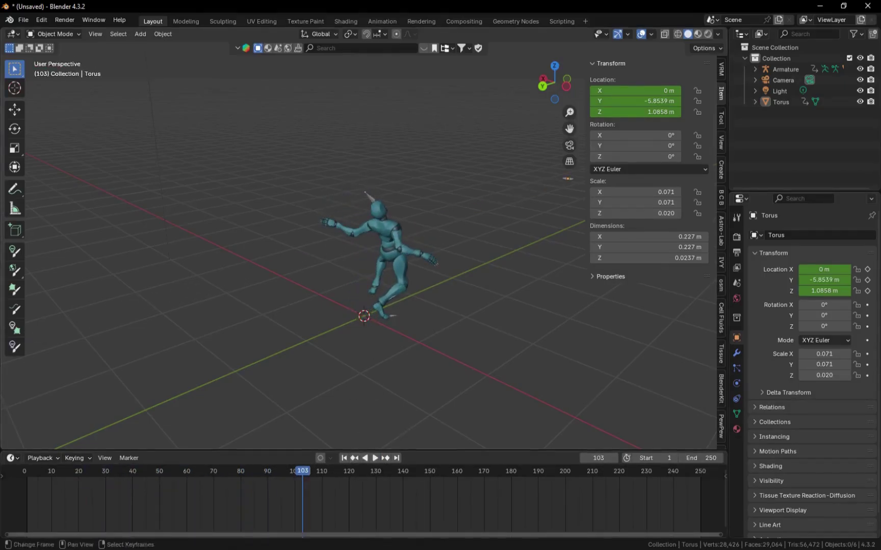
pyautogui.moveTo(484, 382); pyautogui.dragTo(347, 392, button='middle')
pyautogui.moveTo(301, 502); pyautogui.dragTo(211, 509)
pyautogui.moveTo(435, 333); pyautogui.dragTo(472, 255, button='middle')
# Add a plane at the origin and scale it up to about 21.3 m across as the ground
pyautogui.hotkey('shift', 'a')
pyautogui.moveTo(396, 151)
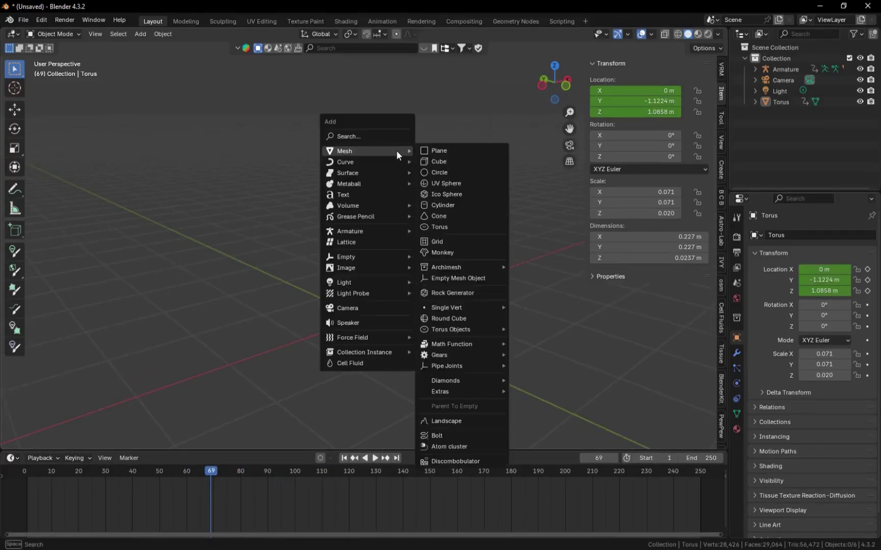
pyautogui.click(459, 152)
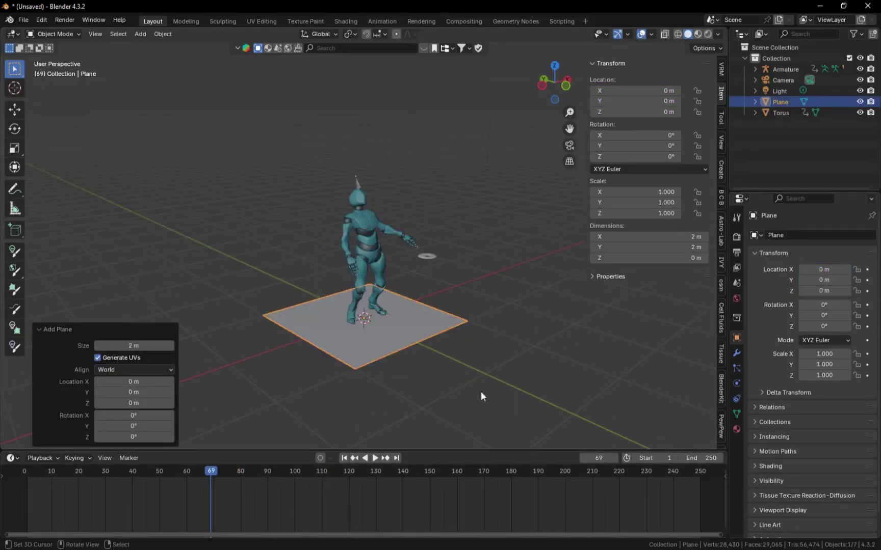
pyautogui.press('s')
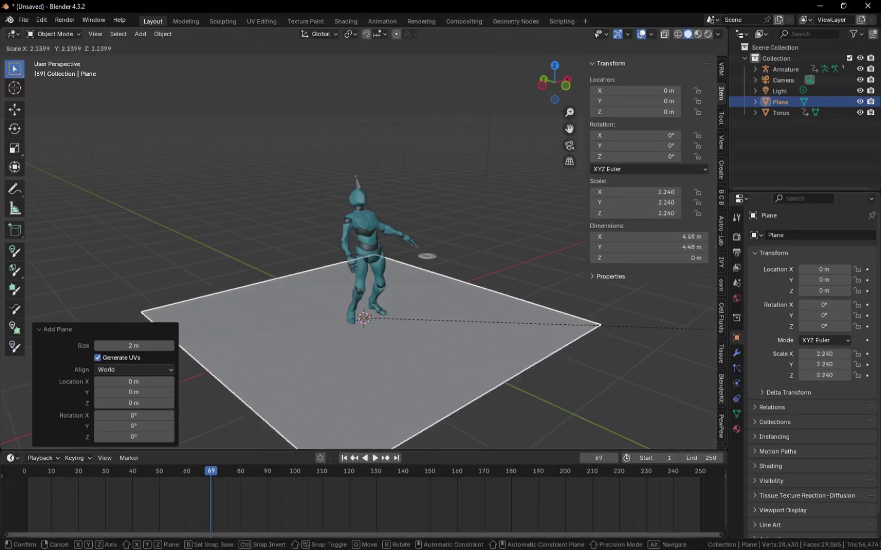
pyautogui.click(488, 285)
# Duplicate the ground plane and place the copy along Z at about -0.05 m, just beneath the character's feet
pyautogui.moveTo(548, 298); pyautogui.dragTo(513, 369, button='middle')
pyautogui.hotkey('shift', 'd')
pyautogui.press('z')
pyautogui.click(427, 271)
pyautogui.press('KP_1')
pyautogui.scroll(8, 468, 298)
pyautogui.press('g')
pyautogui.press('z')
pyautogui.click(475, 329)
pyautogui.scroll(-11, 476, 326)
pyautogui.moveTo(476, 326); pyautogui.dragTo(443, 309, button='middle')
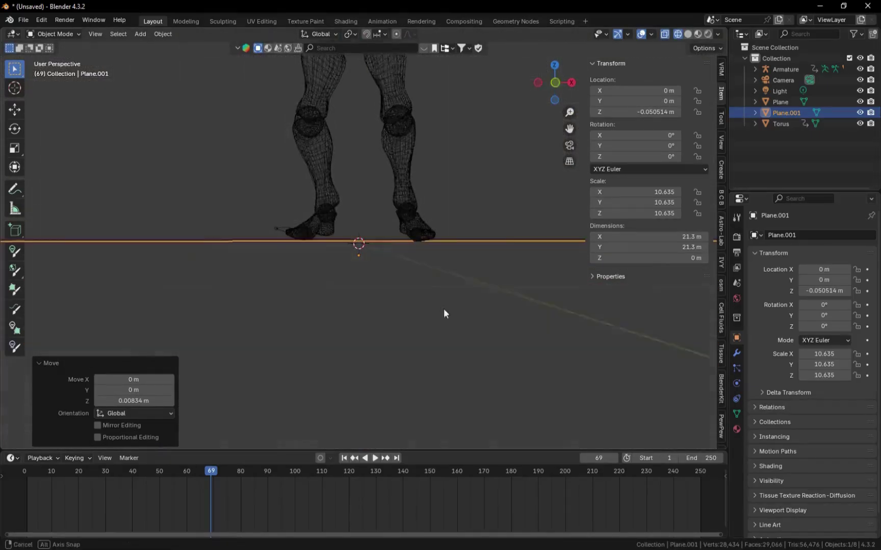
# Return to solid shading and scale the duplicated plane up to about 23.2 m across
pyautogui.hotkey('shift', 'z')
pyautogui.moveTo(437, 262); pyautogui.dragTo(468, 320, button='middle')
pyautogui.press('s')
pyautogui.click(477, 328)
pyautogui.hotkey('alt', 'a')
pyautogui.scroll(-6, 482, 256)
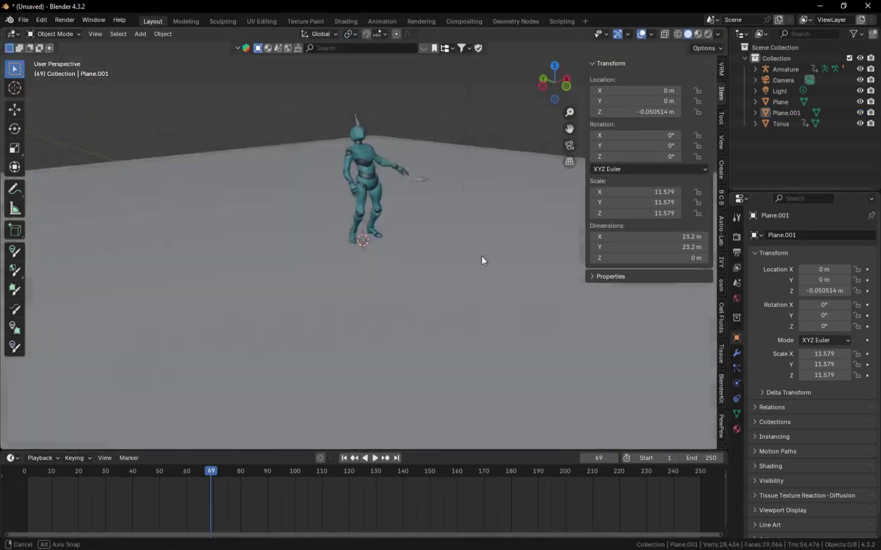
# Check the framing of the character and ground through the camera
pyautogui.rightClick(365, 216)
pyautogui.press('`')
pyautogui.click(424, 244)
pyautogui.hotkey('alt', 'a')
pyautogui.press('`')
pyautogui.click(405, 234)
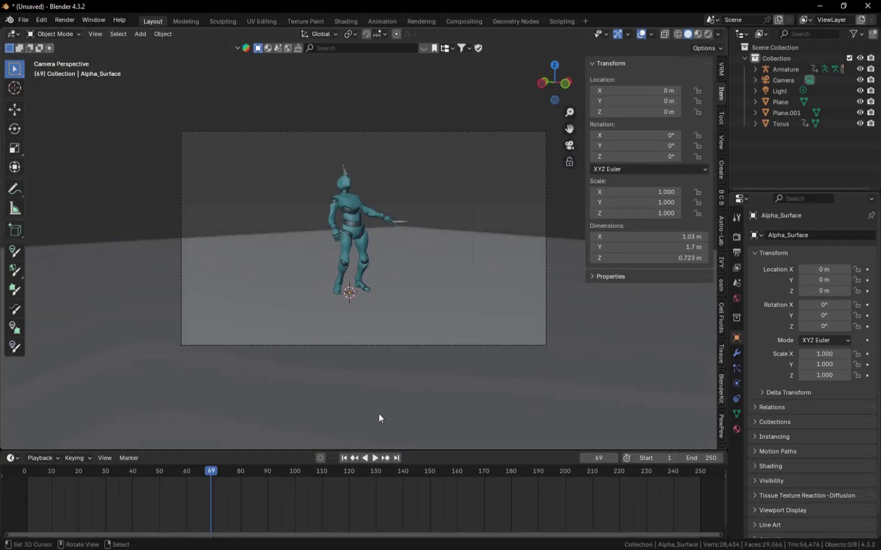
pyautogui.moveTo(411, 251); pyautogui.dragTo(381, 273, button='middle')
# Select the character's surface mesh and open its material in the Shading workspace
pyautogui.rightClick(346, 203)
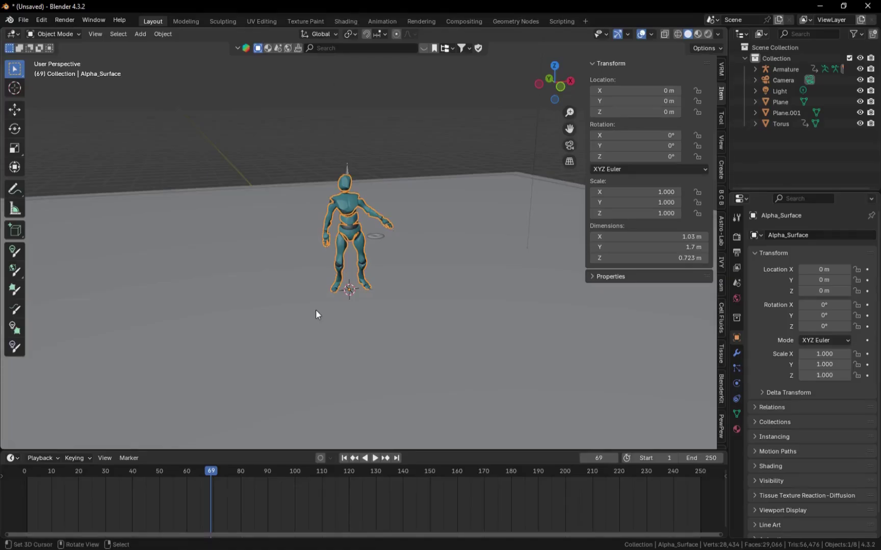
pyautogui.click(350, 21)
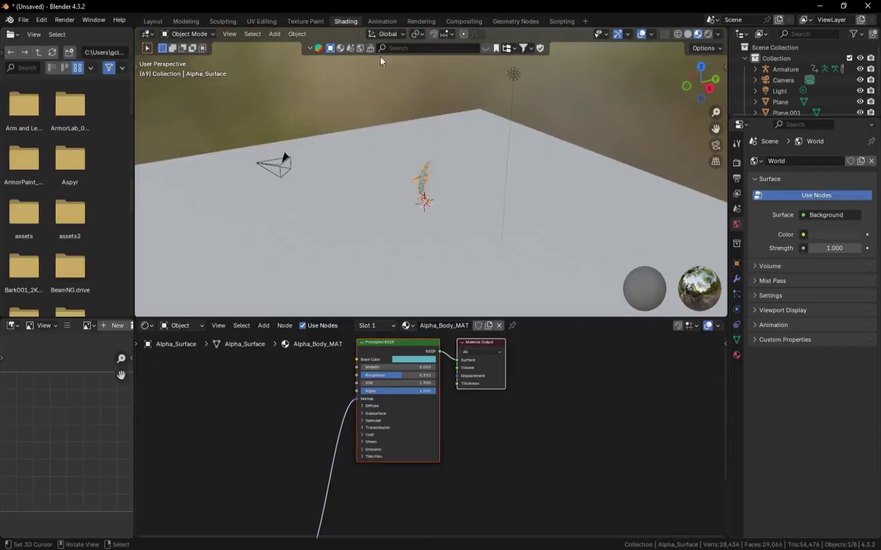
pyautogui.moveTo(342, 270); pyautogui.dragTo(484, 253, button='middle')
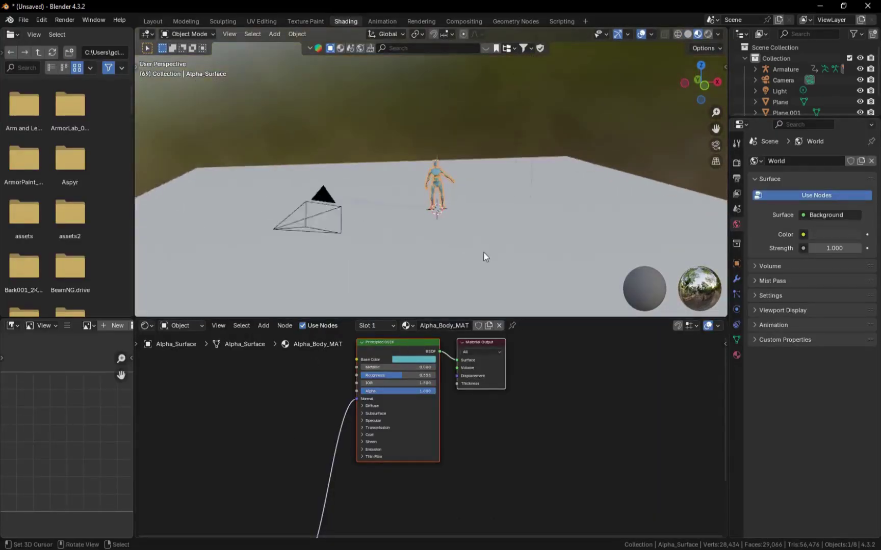
pyautogui.scroll(6, 484, 254)
pyautogui.scroll(-5, 466, 434)
# Delete the nodes feeding the Normal input and move the Principled BSDF farther away from the Material Output
pyautogui.moveTo(464, 466); pyautogui.dragTo(462, 436, button='middle')
pyautogui.press('x')
pyautogui.scroll(6, 462, 393)
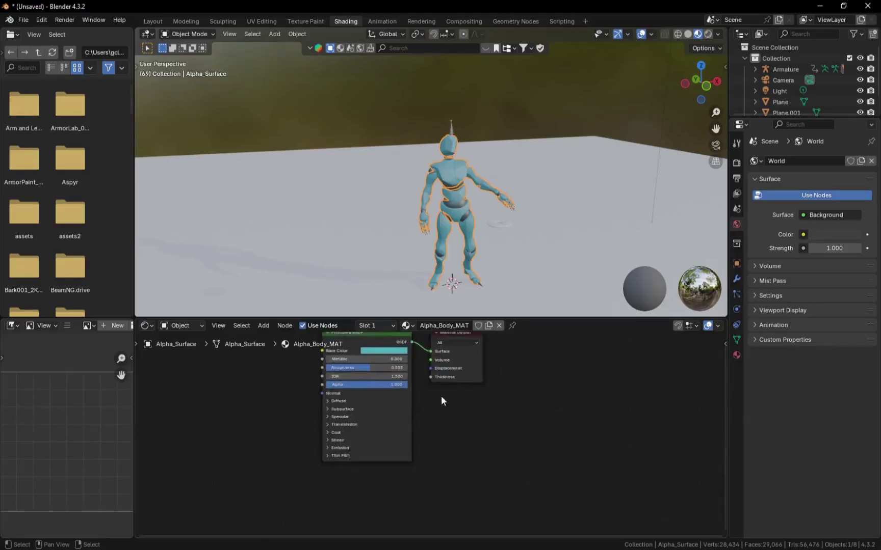
pyautogui.moveTo(443, 401); pyautogui.dragTo(452, 429, button='middle')
pyautogui.moveTo(378, 361); pyautogui.dragTo(199, 369)
pyautogui.moveTo(351, 413); pyautogui.dragTo(549, 414, button='middle')
pyautogui.scroll(-3, 522, 437)
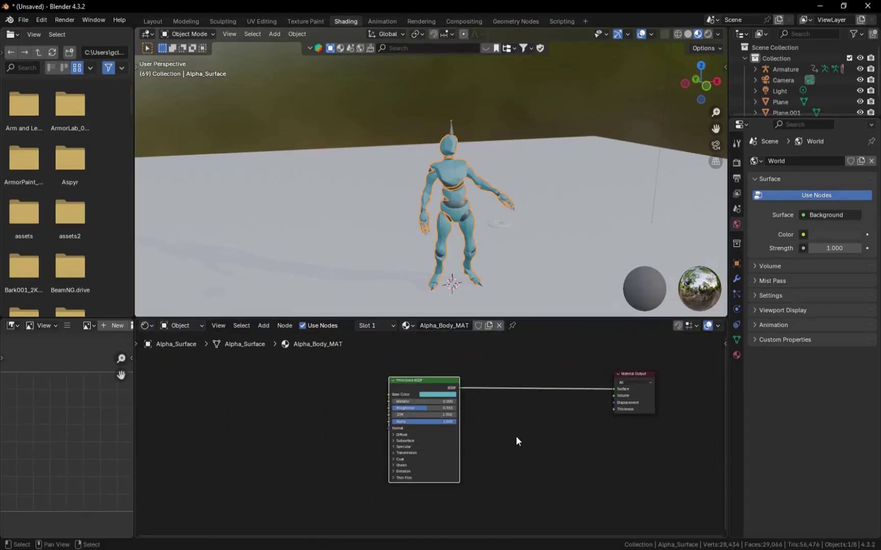
# Insert a Mix Shader between the Principled BSDF and the Material Output
pyautogui.scroll(2, 517, 439)
pyautogui.press('F3')
pyautogui.click(538, 452)
pyautogui.click(471, 368)
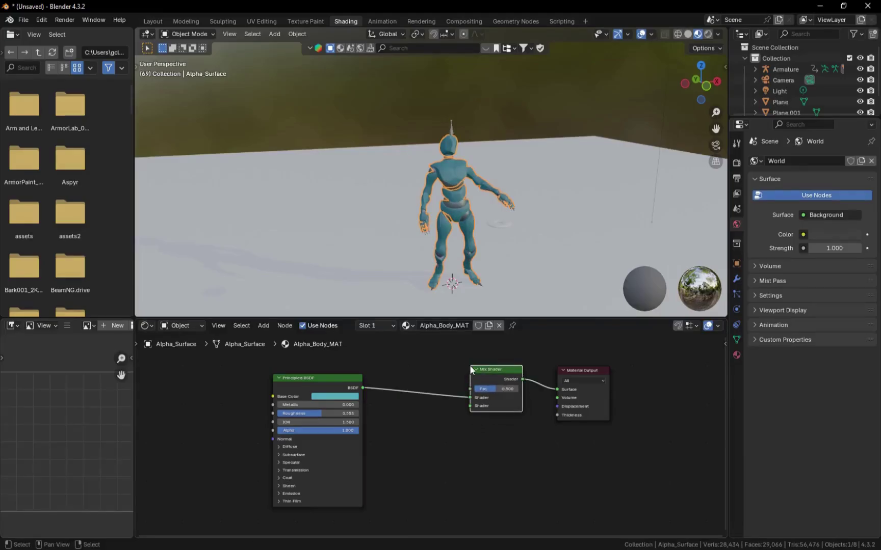
# Add a Transparent BSDF and connect it to the Mix Shader's second Shader input
pyautogui.press('F3')
pyautogui.click(558, 431)
pyautogui.click(378, 413)
pyautogui.moveTo(428, 423); pyautogui.dragTo(470, 408)
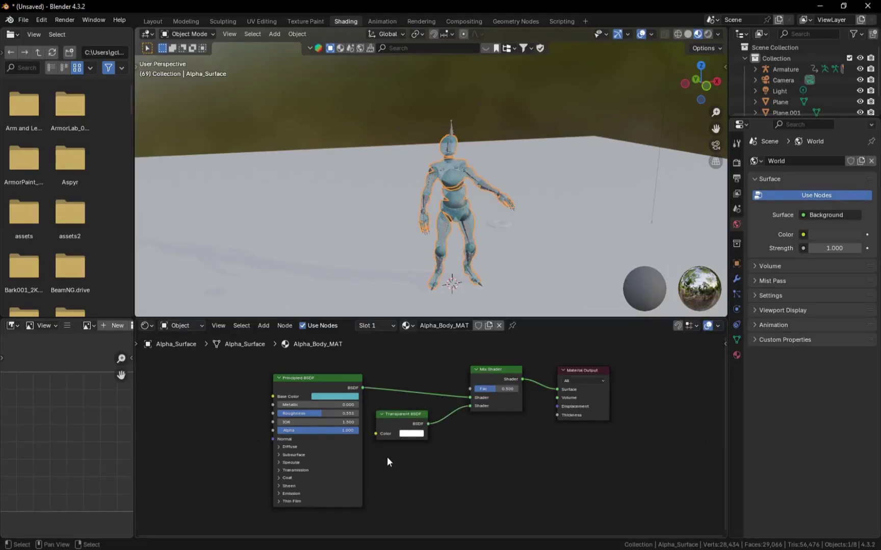
# Add a Texture Coordinate node in the free space ahead of the Principled BSDF
pyautogui.moveTo(386, 459); pyautogui.dragTo(489, 466, button='middle')
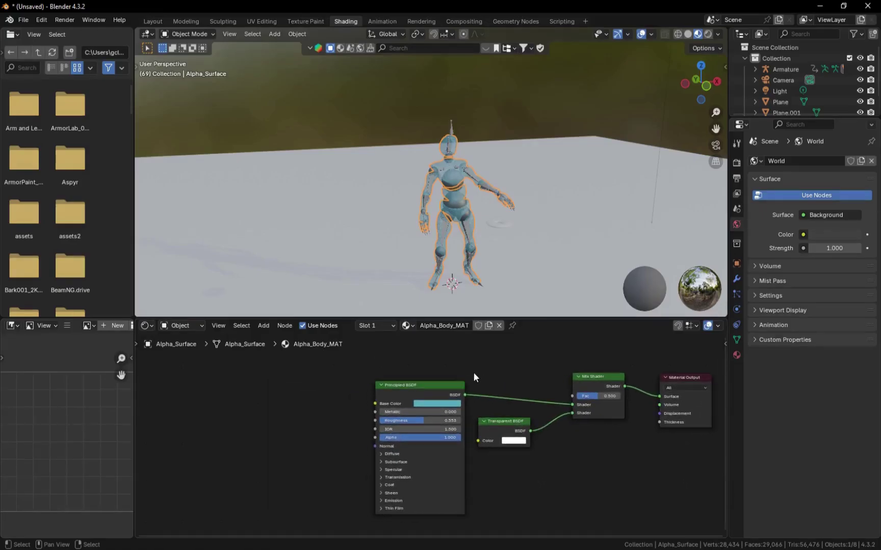
pyautogui.moveTo(459, 386); pyautogui.dragTo(459, 396)
pyautogui.scroll(-4, 461, 384)
pyautogui.moveTo(461, 384); pyautogui.dragTo(455, 435, button='middle')
pyautogui.press('F3')
pyautogui.write('ture')
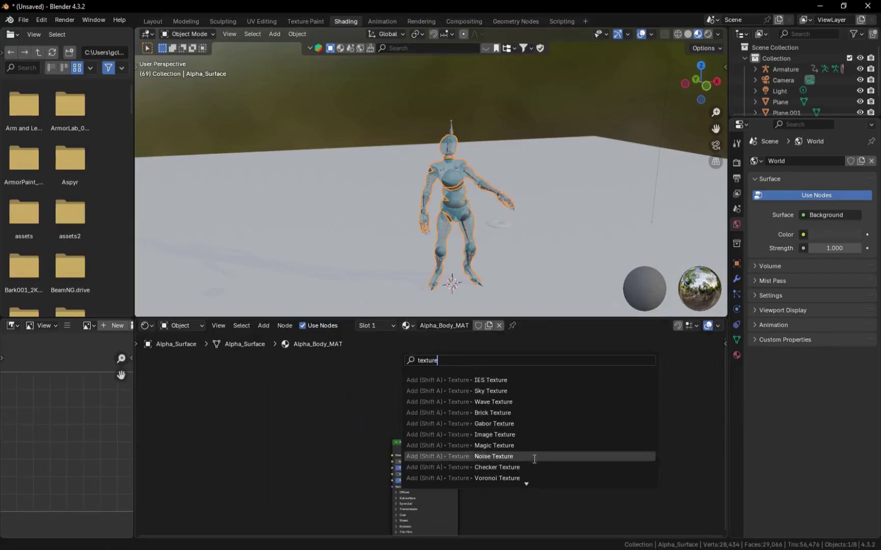
pyautogui.click(533, 477)
pyautogui.click(306, 379)
# Add a Mapping node and arrange it beside the Texture Coordinate node
pyautogui.press('F3')
pyautogui.write('map')
pyautogui.click(502, 453)
pyautogui.click(352, 379)
pyautogui.click(329, 391)
pyautogui.moveTo(330, 391); pyautogui.dragTo(287, 395)
pyautogui.moveTo(359, 387); pyautogui.dragTo(323, 389)
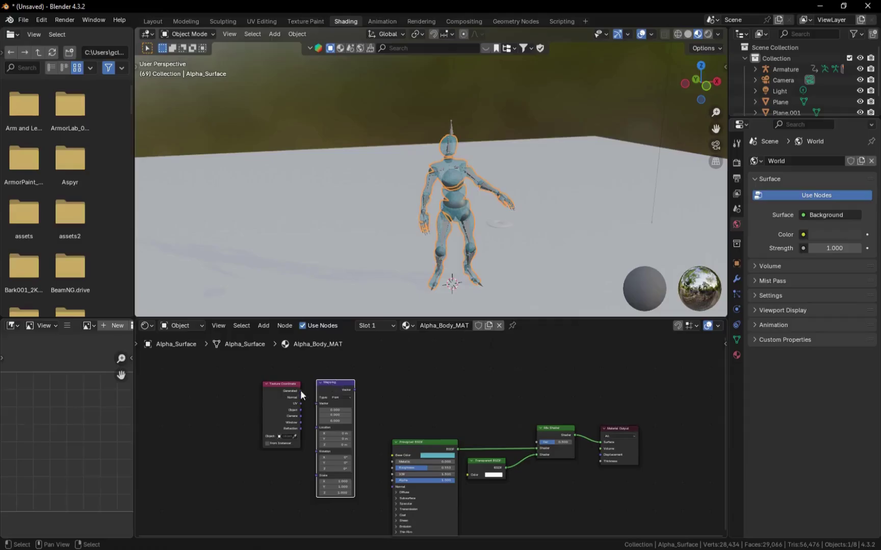
pyautogui.scroll(5, 395, 426)
pyautogui.moveTo(395, 425); pyautogui.dragTo(438, 417, button='middle')
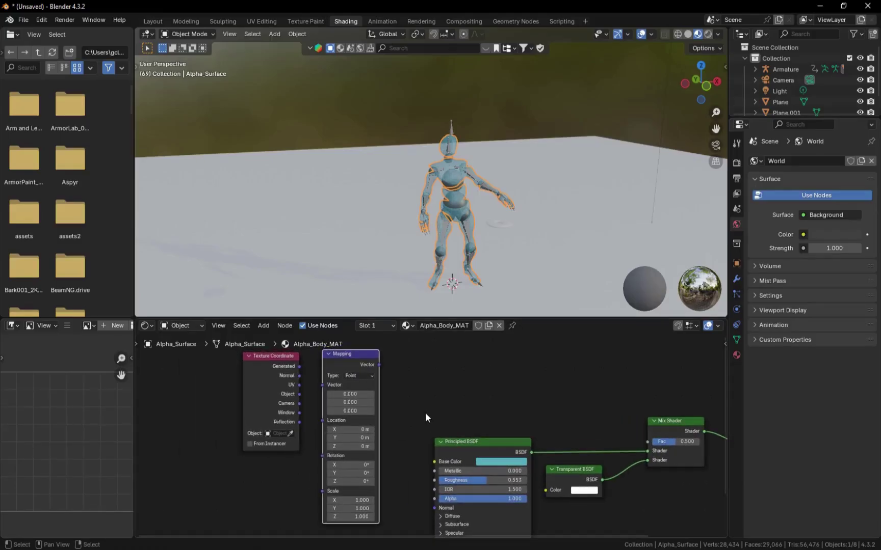
# Change the image editor area to a Timeline and jump to frame 0
pyautogui.click(12, 325)
pyautogui.click(153, 365)
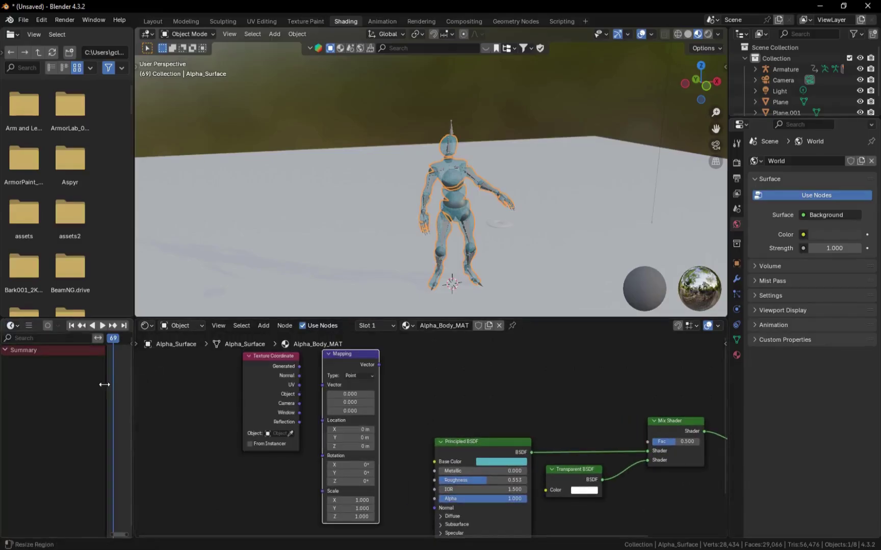
pyautogui.hotkey('shift', 'Left')
# Add a plain axes empty and raise it along Z to the character's midsection
pyautogui.hotkey('shift', 'a')
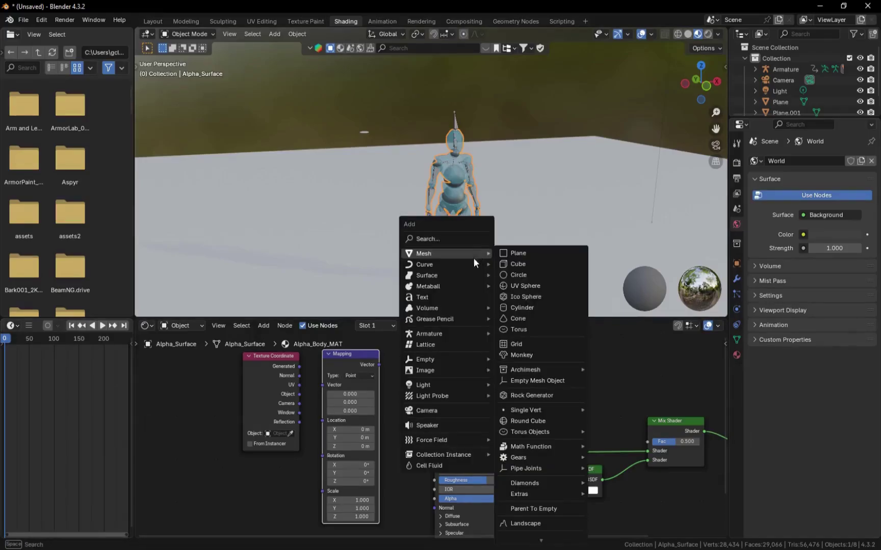
pyautogui.moveTo(465, 359)
pyautogui.click(517, 358)
pyautogui.moveTo(543, 282); pyautogui.dragTo(553, 233, button='middle')
pyautogui.press('g')
pyautogui.press('z')
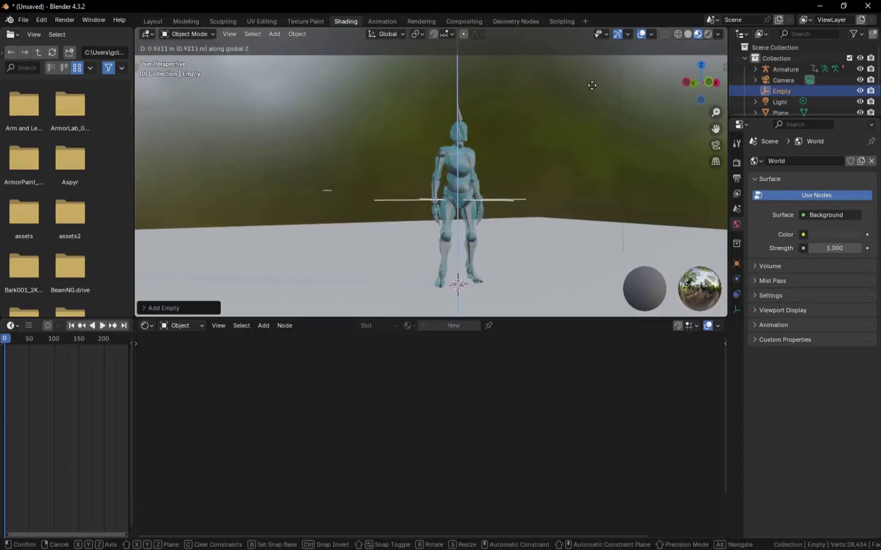
pyautogui.click(609, 73)
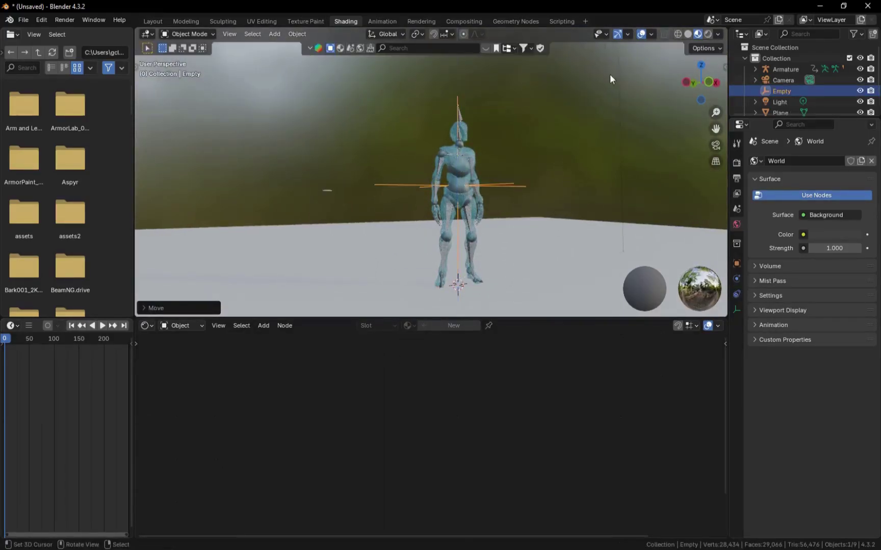
# In the character's material, connect the Texture Coordinate's Object output to the Mapping Vector and choose the empty as its object
pyautogui.click(472, 149)
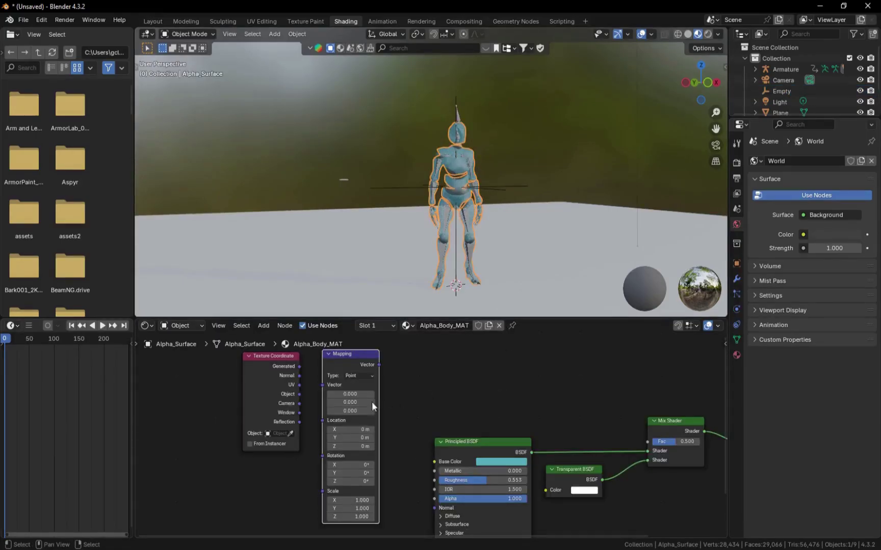
pyautogui.click(300, 395)
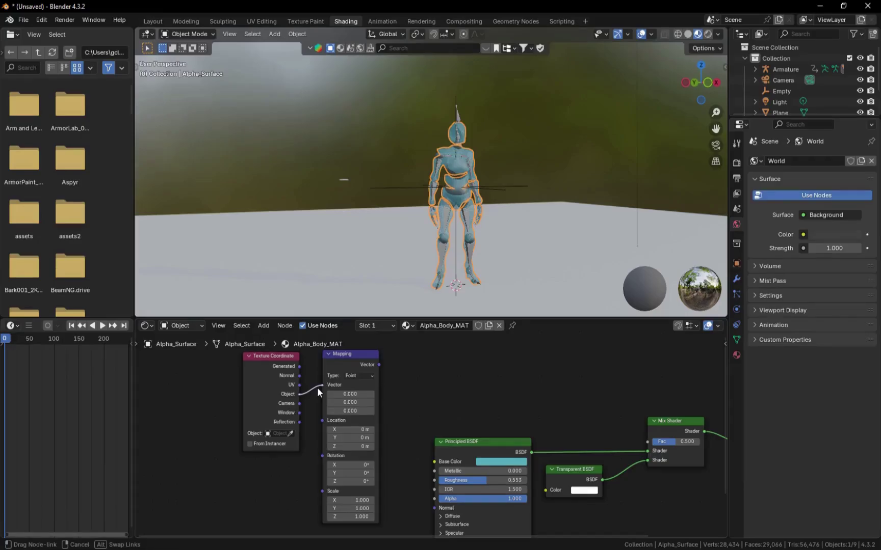
pyautogui.moveTo(317, 389); pyautogui.dragTo(318, 388)
pyautogui.click(290, 434)
pyautogui.click(505, 186)
# Add a Quadratic Sphere Gradient Texture driven by the Mapping vector and connect its Color to the Mix Shader's Fac
pyautogui.press('F3')
pyautogui.click(546, 459)
pyautogui.click(427, 360)
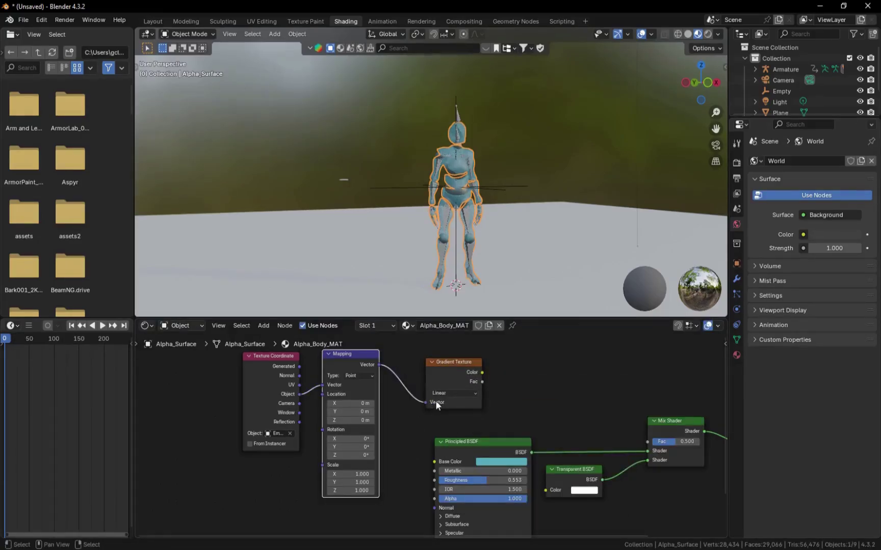
pyautogui.click(448, 393)
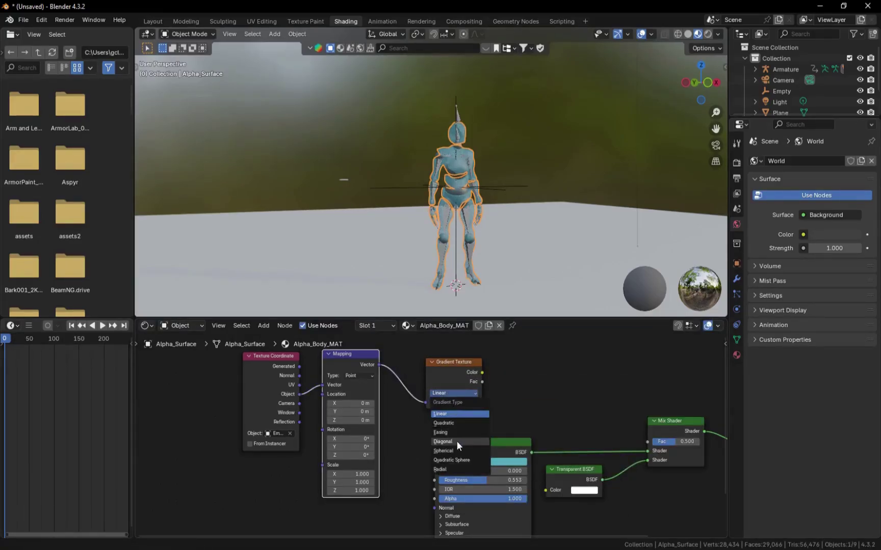
pyautogui.click(459, 460)
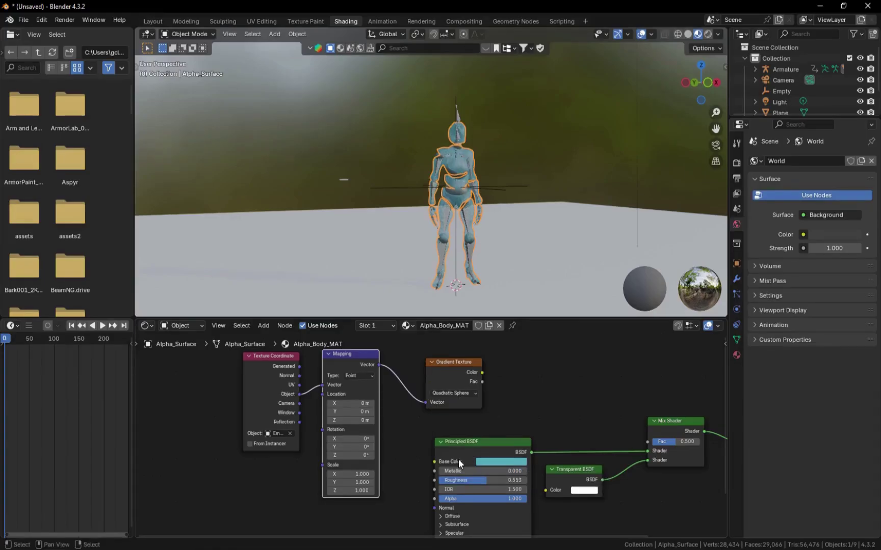
pyautogui.moveTo(509, 416); pyautogui.dragTo(422, 422, button='middle')
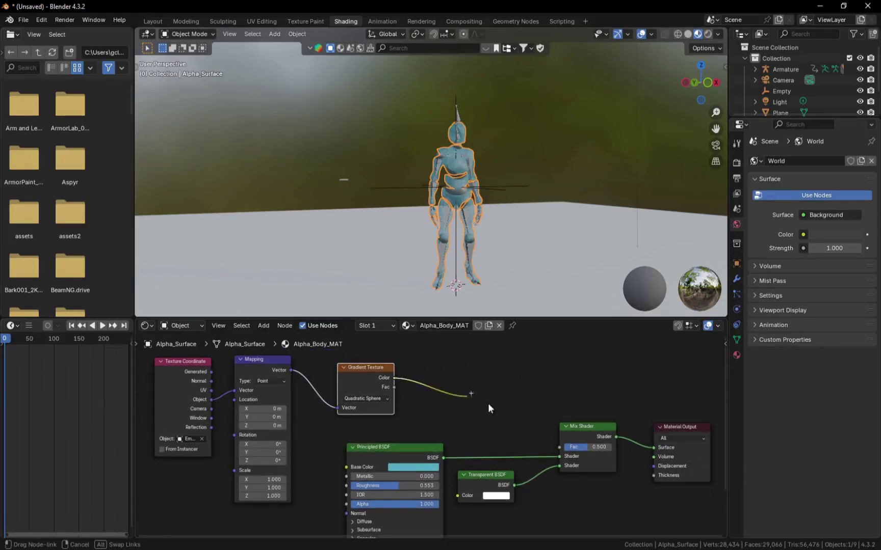
pyautogui.moveTo(564, 448); pyautogui.dragTo(564, 448)
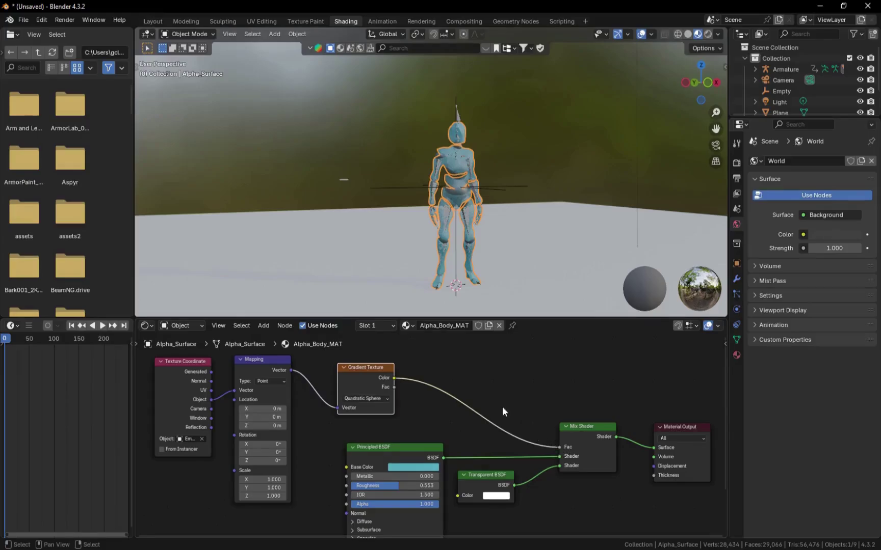
# Insert a Color Ramp between the Gradient Texture's Color and the Mix Shader's Fac
pyautogui.moveTo(469, 398); pyautogui.dragTo(423, 401, button='middle')
pyautogui.press('F3')
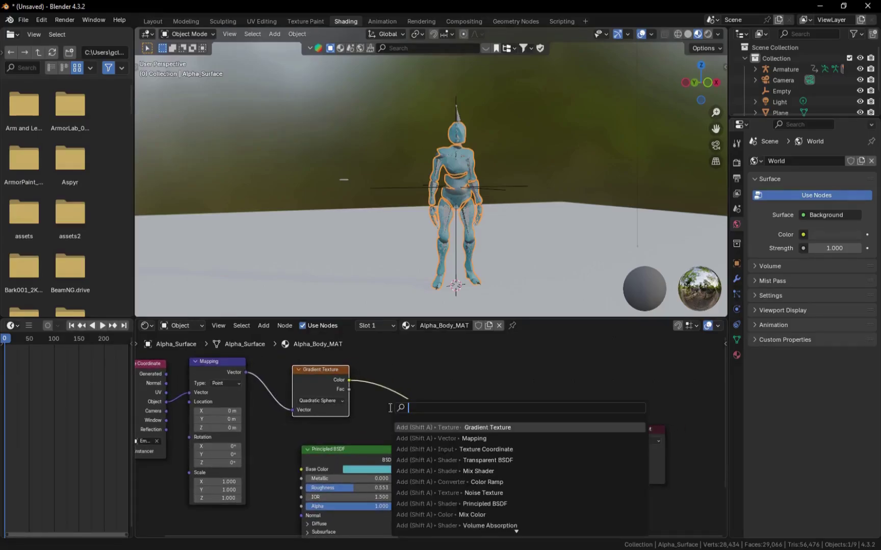
pyautogui.press('Down')
pyautogui.press('Down')
pyautogui.press('Down')
pyautogui.press('Down')
pyautogui.press('Down')
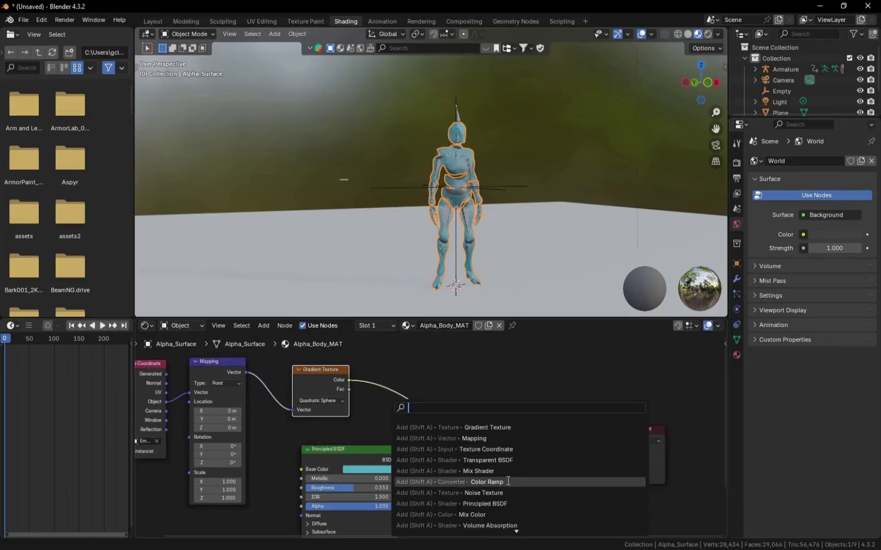
pyautogui.press('Return')
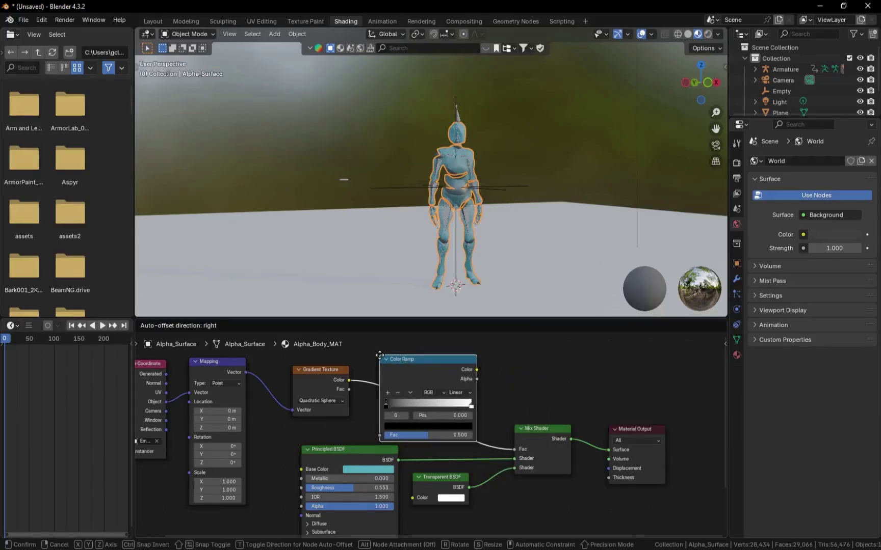
pyautogui.click(379, 355)
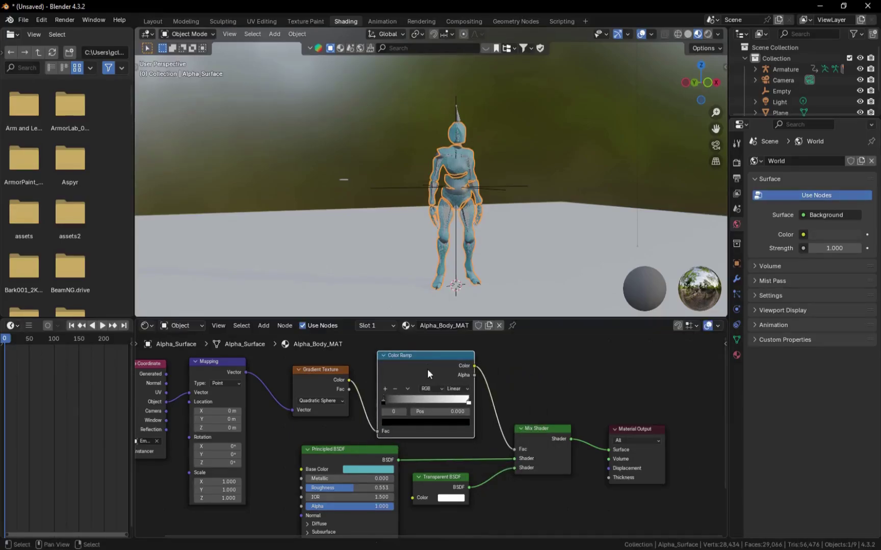
pyautogui.scroll(2, 427, 369)
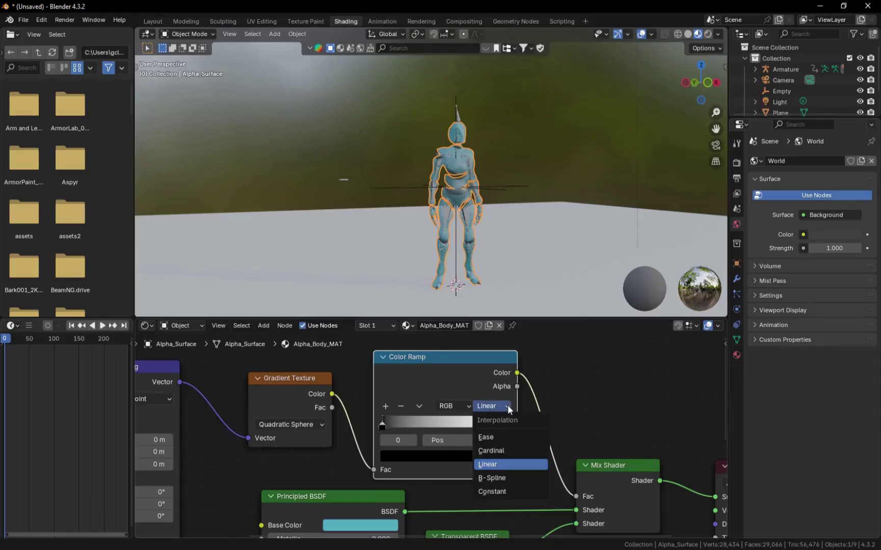
# Set the Color Ramp's interpolation to Constant and place its white stop at 0.691
pyautogui.click(509, 495)
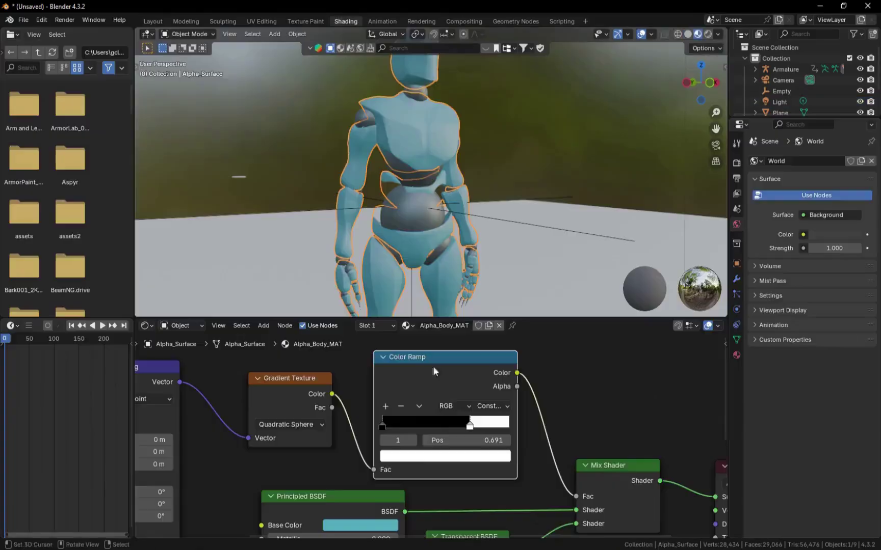
pyautogui.scroll(-4, 432, 366)
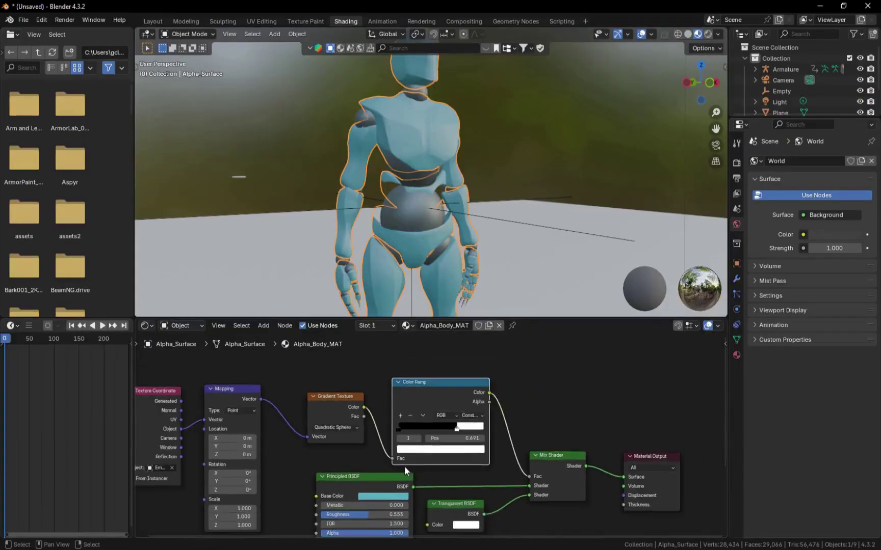
pyautogui.scroll(1, 499, 409)
# Duplicate the Color Ramp below the Mapping node and connect the Gradient Texture's Color to the copy's Fac
pyautogui.moveTo(440, 365); pyautogui.dragTo(421, 359)
pyautogui.hotkey('shift', 'd')
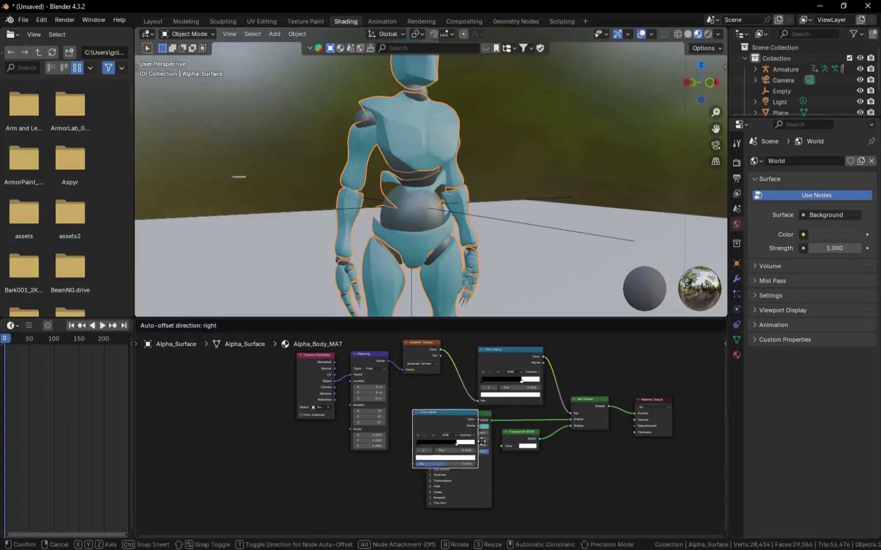
pyautogui.click(424, 486)
pyautogui.moveTo(368, 363); pyautogui.dragTo(361, 357)
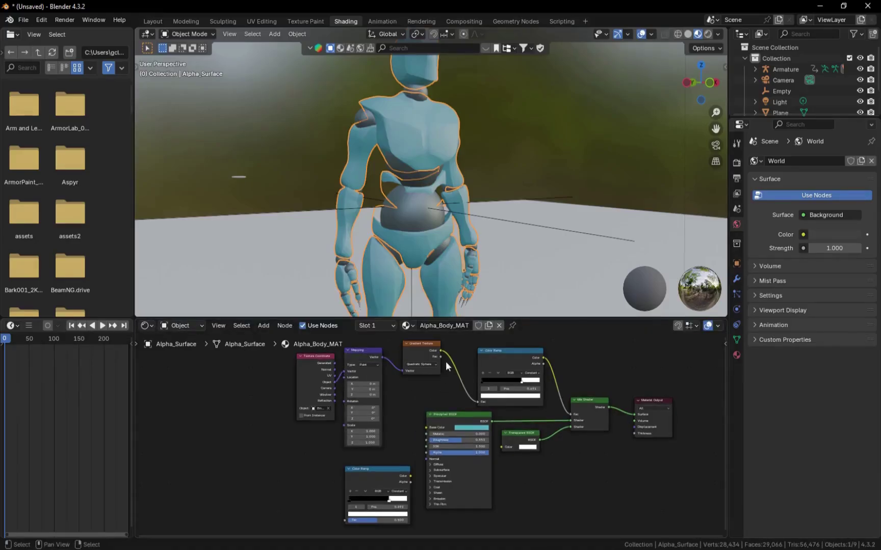
pyautogui.moveTo(441, 351); pyautogui.dragTo(347, 520)
# Set the duplicated Color Ramp's interpolation to Linear
pyautogui.scroll(5, 454, 384)
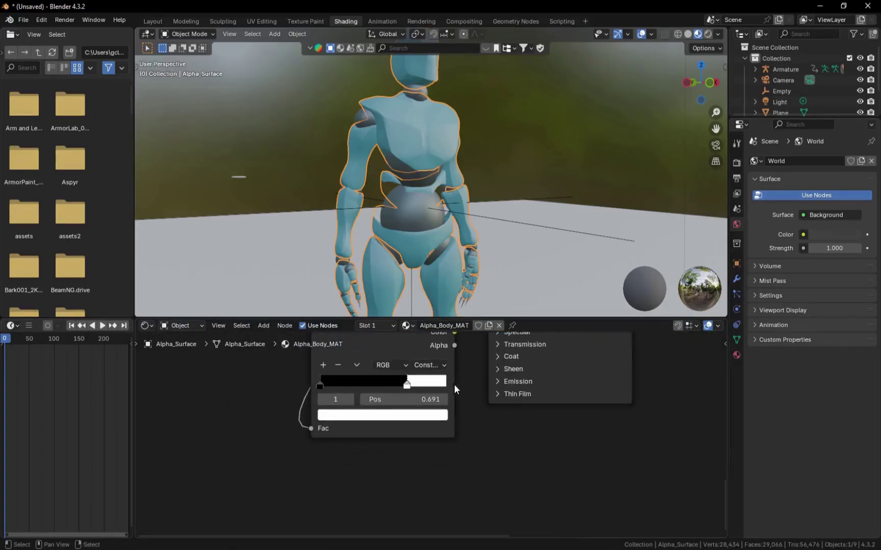
pyautogui.click(435, 365)
pyautogui.click(439, 423)
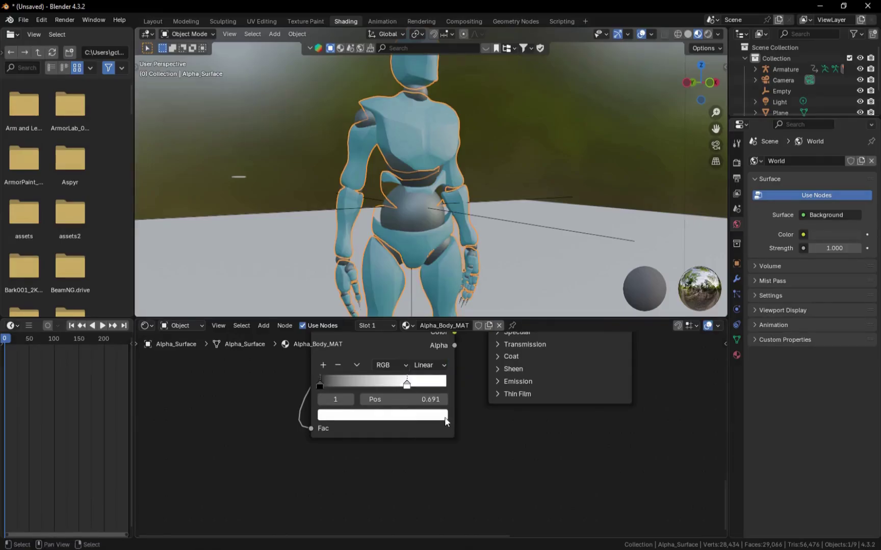
# Connect the duplicated ramp's Color to the Principled BSDF's Emission Color and set its black stop to 0.668
pyautogui.moveTo(453, 383); pyautogui.dragTo(436, 423, button='middle')
pyautogui.click(488, 422)
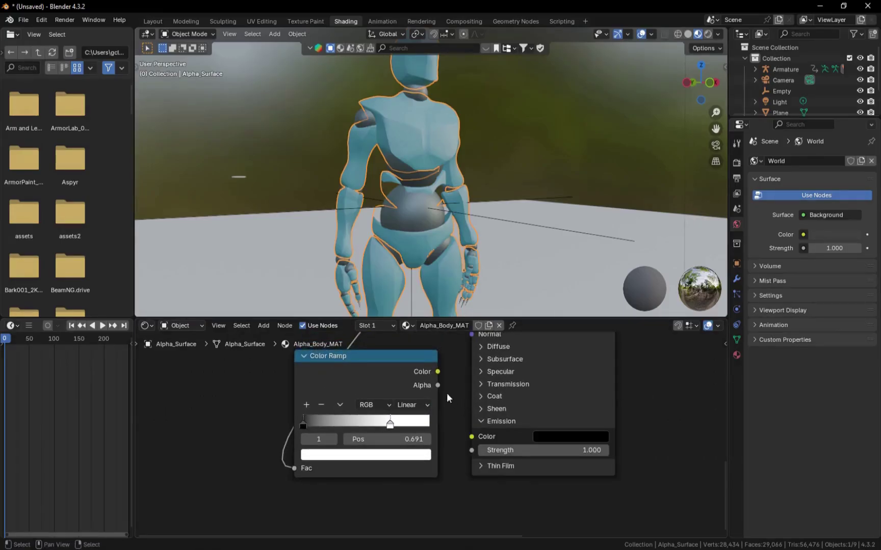
pyautogui.moveTo(469, 431); pyautogui.dragTo(470, 432)
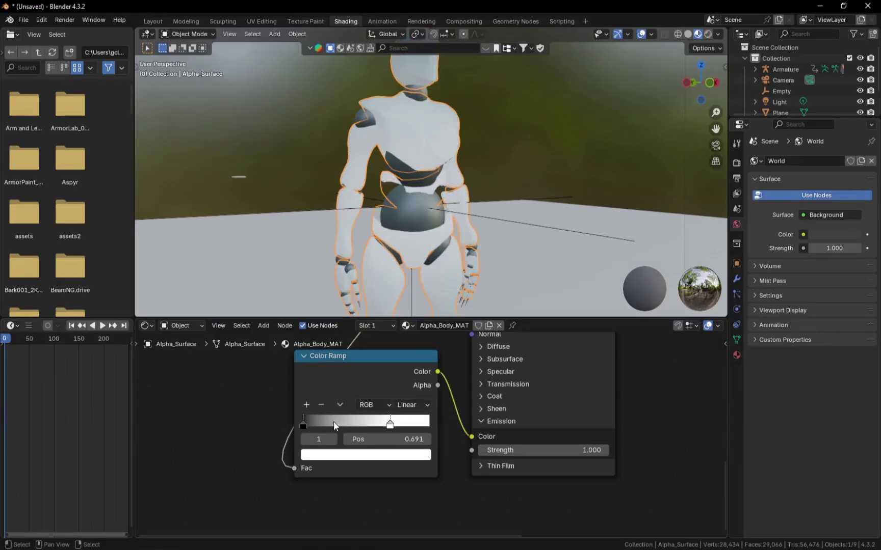
pyautogui.click(303, 425)
pyautogui.moveTo(303, 425); pyautogui.dragTo(390, 425)
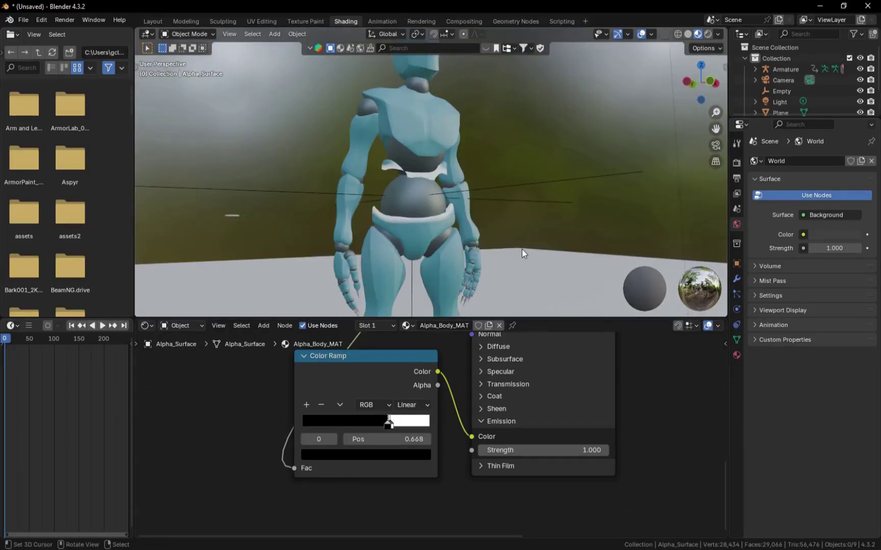
# Copy all of the body material's nodes except the Principled BSDF and the Material Output
pyautogui.scroll(-3, 555, 382)
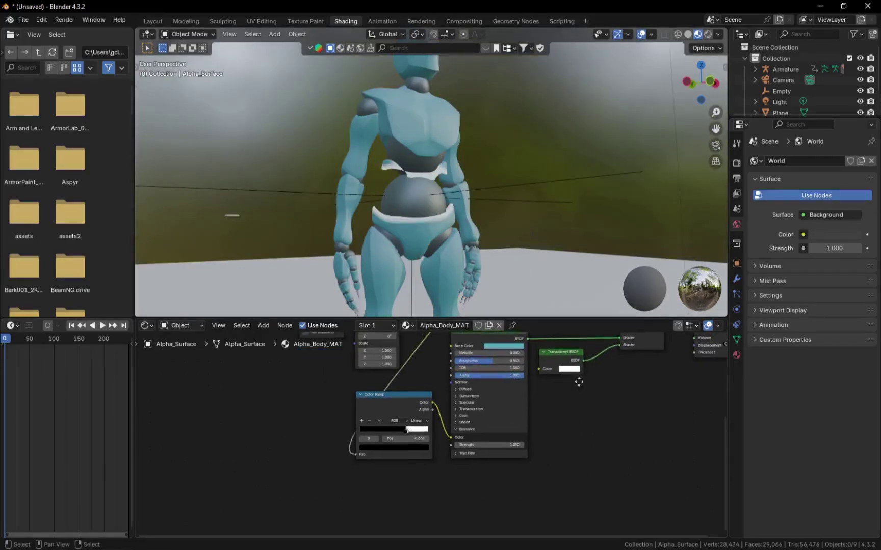
pyautogui.moveTo(574, 379); pyautogui.dragTo(517, 477, button='middle')
pyautogui.scroll(-1, 526, 462)
pyautogui.scroll(-1, 525, 474)
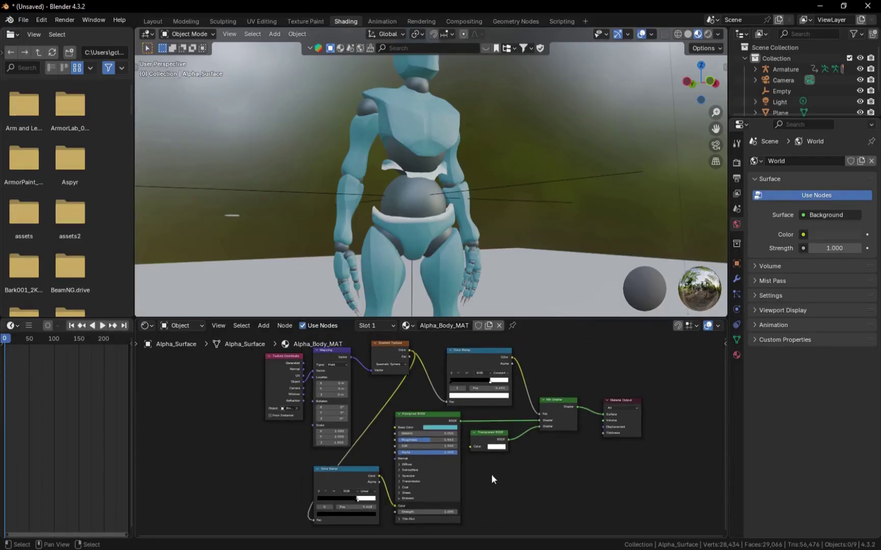
pyautogui.click(360, 479)
pyautogui.keyDown('shift'); pyautogui.click(323, 358); pyautogui.keyUp('shift')
pyautogui.keyDown('shift'); pyautogui.click(286, 368); pyautogui.keyUp('shift')
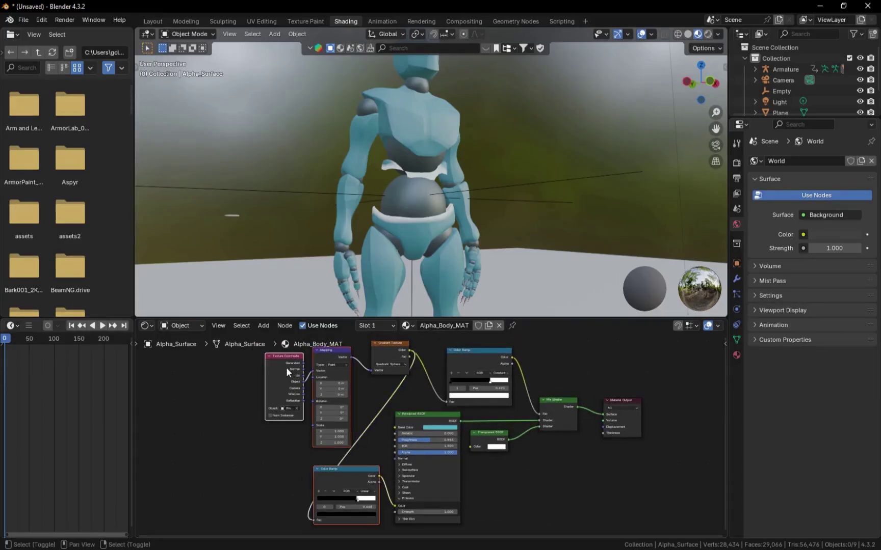
pyautogui.keyDown('shift'); pyautogui.click(375, 352); pyautogui.keyUp('shift')
pyautogui.keyDown('shift'); pyautogui.click(490, 358); pyautogui.keyUp('shift')
pyautogui.keyDown('shift'); pyautogui.click(490, 438); pyautogui.keyUp('shift')
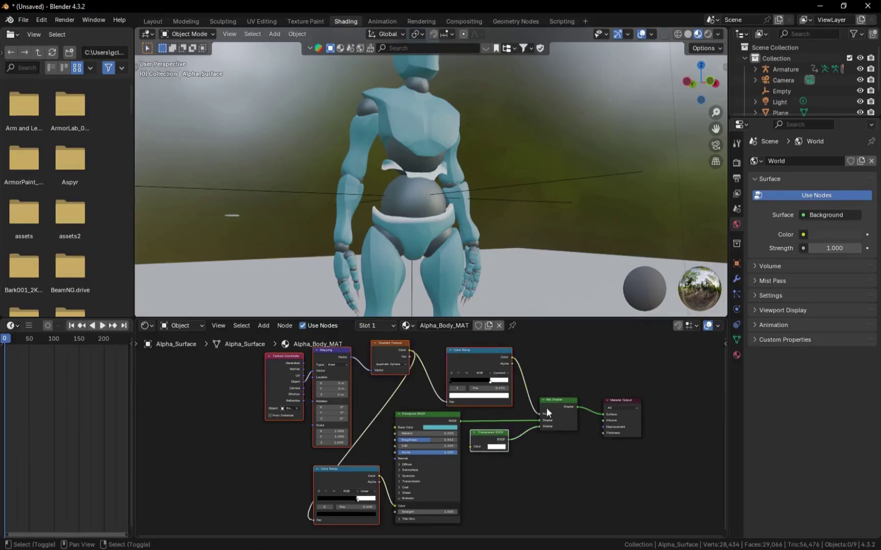
pyautogui.hotkey('ctrl', 'c')
# Select the character's joints mesh and delete the node feeding its Principled BSDF's Normal
pyautogui.click(413, 205)
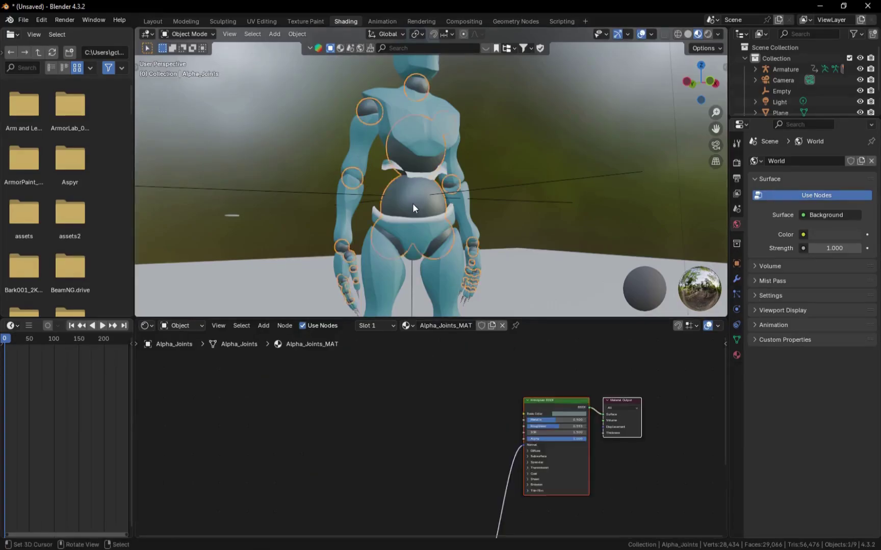
pyautogui.click(458, 489)
pyautogui.moveTo(459, 500); pyautogui.dragTo(335, 411, button='middle')
pyautogui.click(339, 479)
pyautogui.press('x')
# Paste the copied nodes into the joints material and arrange the Principled BSDF and Material Output around them
pyautogui.moveTo(397, 408); pyautogui.dragTo(462, 467, button='middle')
pyautogui.moveTo(485, 378); pyautogui.dragTo(403, 379)
pyautogui.hotkey('ctrl', 'v')
pyautogui.moveTo(434, 387); pyautogui.dragTo(436, 416, button='middle')
pyautogui.moveTo(561, 397); pyautogui.dragTo(649, 392)
pyautogui.moveTo(421, 409); pyautogui.dragTo(413, 416)
# Wire the Principled BSDF into the Mix Shader, the lower Color Ramp into Emission Color, and the Mix Shader into the output Surface
pyautogui.moveTo(445, 414); pyautogui.dragTo(527, 413)
pyautogui.click(392, 491)
pyautogui.moveTo(367, 469); pyautogui.dragTo(380, 499)
pyautogui.moveTo(566, 401); pyautogui.dragTo(622, 406)
pyautogui.click(546, 199)
pyautogui.moveTo(546, 197); pyautogui.dragTo(528, 277, button='middle')
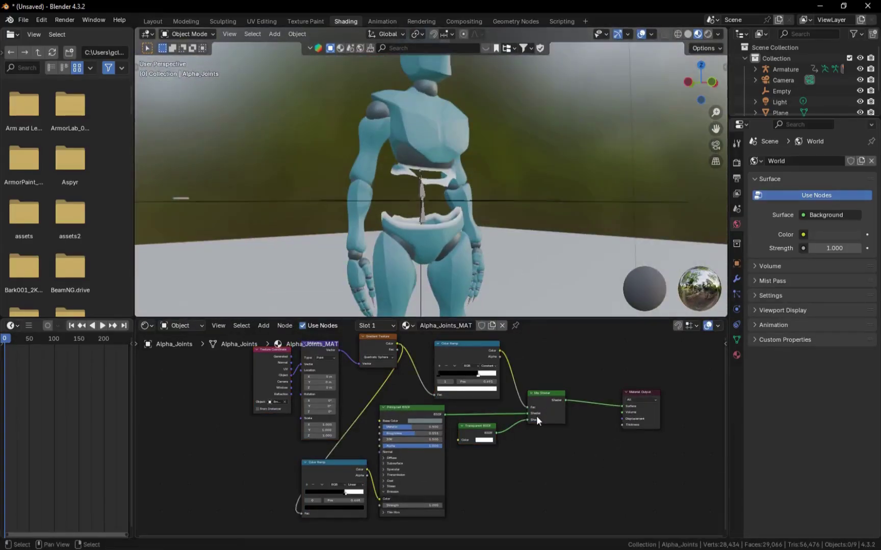
pyautogui.moveTo(537, 415); pyautogui.dragTo(538, 425, button='middle')
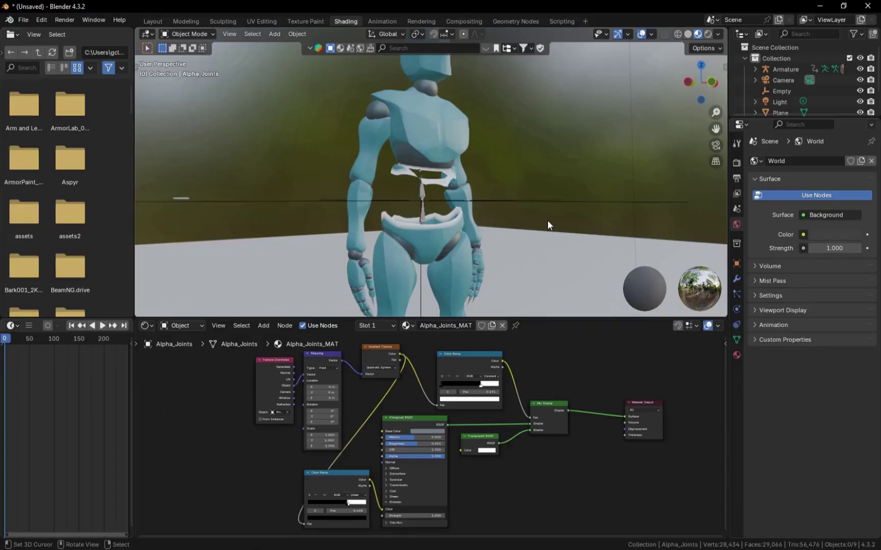
pyautogui.moveTo(548, 223)
pyautogui.mouseDown(button='middle')
pyautogui.moveTo(551, 236)
pyautogui.moveTo(544, 230)
pyautogui.mouseUp(button='middle')
# Select the empty and switch to the Layout workspace with Material Preview shading
pyautogui.scroll(-5, 530, 247)
pyautogui.scroll(5, 523, 254)
pyautogui.rightClick(520, 242)
pyautogui.click(149, 22)
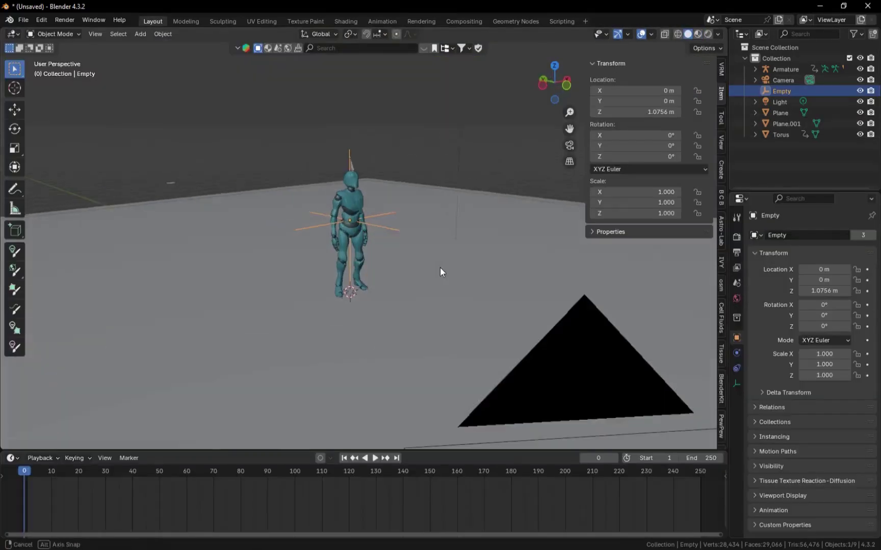
pyautogui.scroll(4, 486, 392)
pyautogui.click(698, 34)
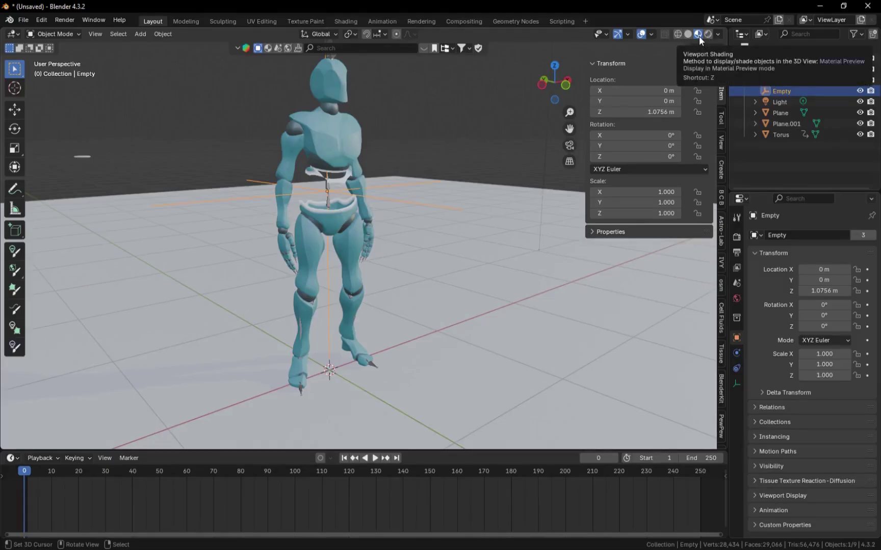
pyautogui.scroll(-1, 487, 168)
pyautogui.keyDown('shift'); pyautogui.moveTo(486, 167); pyautogui.dragTo(503, 203, button='middle'); pyautogui.keyUp('shift')
# Give the empty a Child Of constraint targeting the Armature and choose one of its mixamorig bones
pyautogui.click(736, 368)
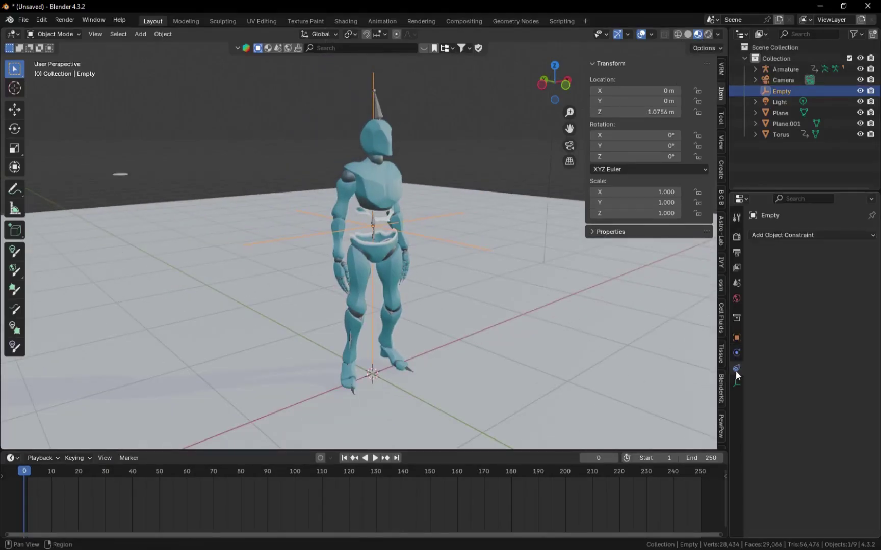
pyautogui.click(816, 235)
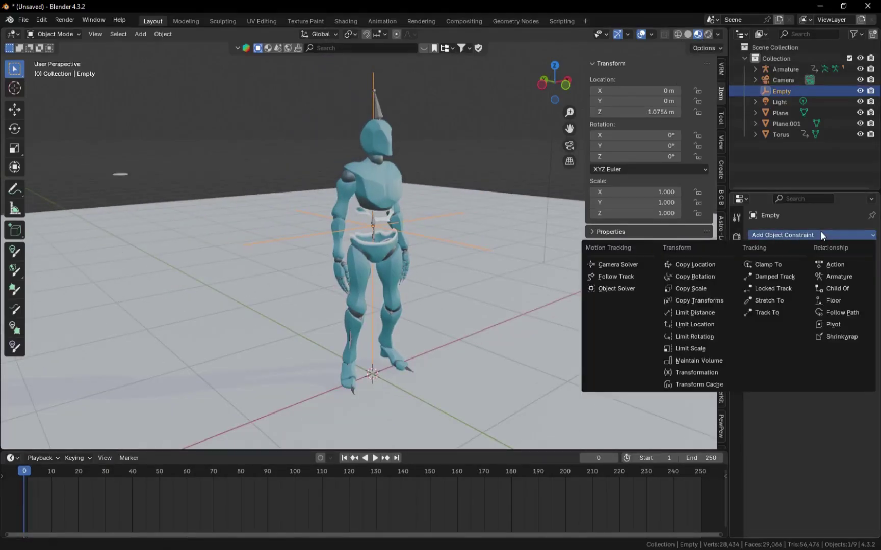
pyautogui.click(850, 289)
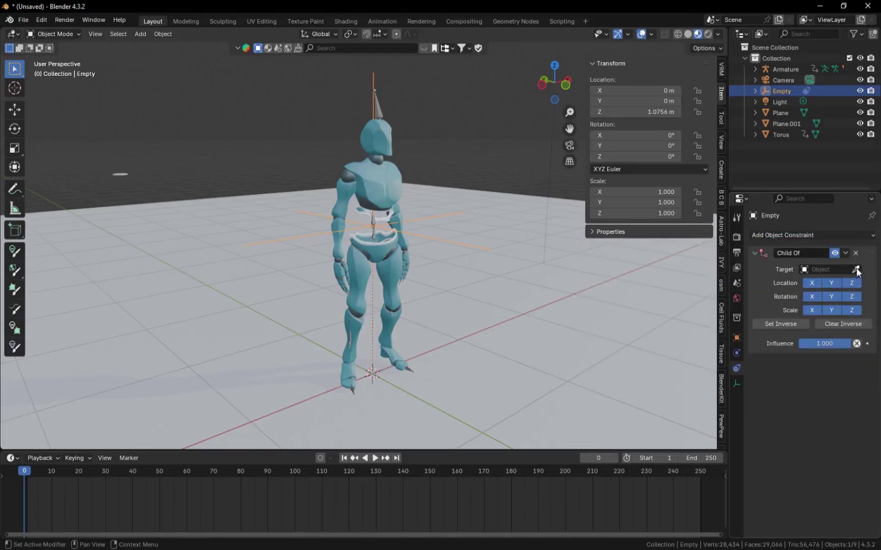
pyautogui.click(856, 269)
pyautogui.click(386, 105)
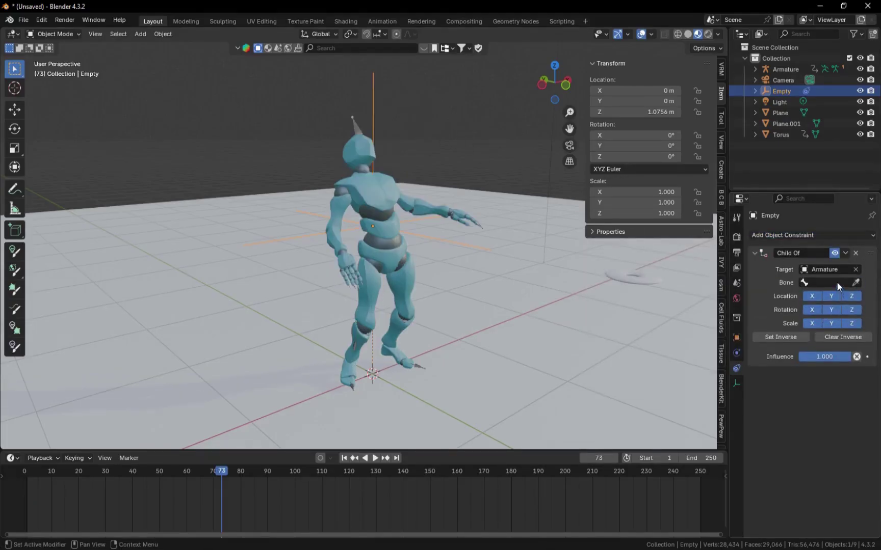
pyautogui.click(837, 283)
pyautogui.click(777, 330)
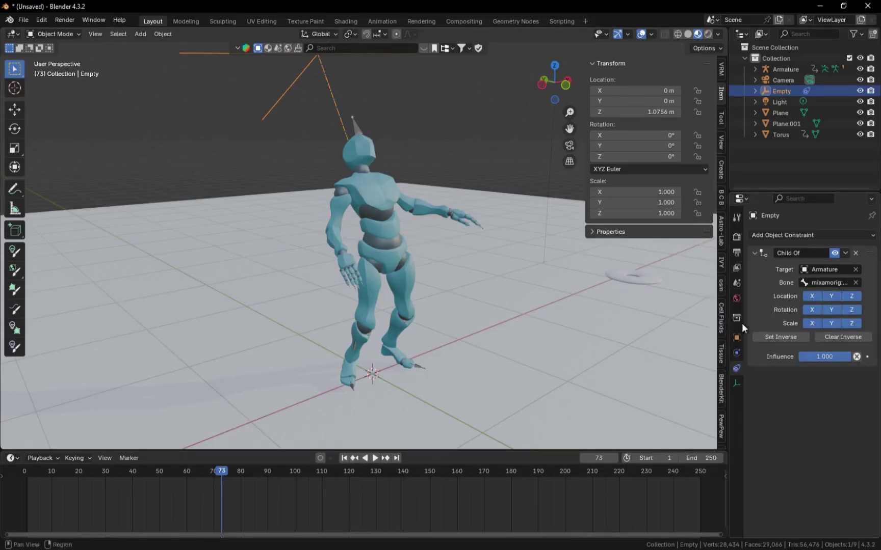
# Try switching off the Child Of constraint's Location axes
pyautogui.moveTo(812, 295); pyautogui.dragTo(831, 296)
pyautogui.moveTo(434, 289); pyautogui.dragTo(490, 287, button='middle')
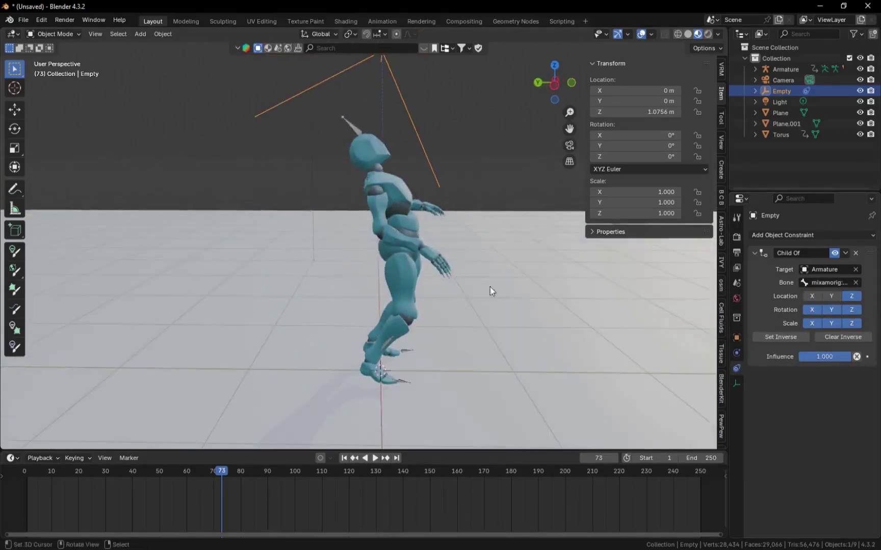
pyautogui.moveTo(832, 297)
pyautogui.mouseDown()
pyautogui.moveTo(812, 298)
pyautogui.moveTo(827, 295)
pyautogui.mouseUp()
pyautogui.click(828, 296)
pyautogui.click(808, 296)
pyautogui.moveTo(490, 245); pyautogui.dragTo(408, 285, button='middle')
pyautogui.click(834, 296)
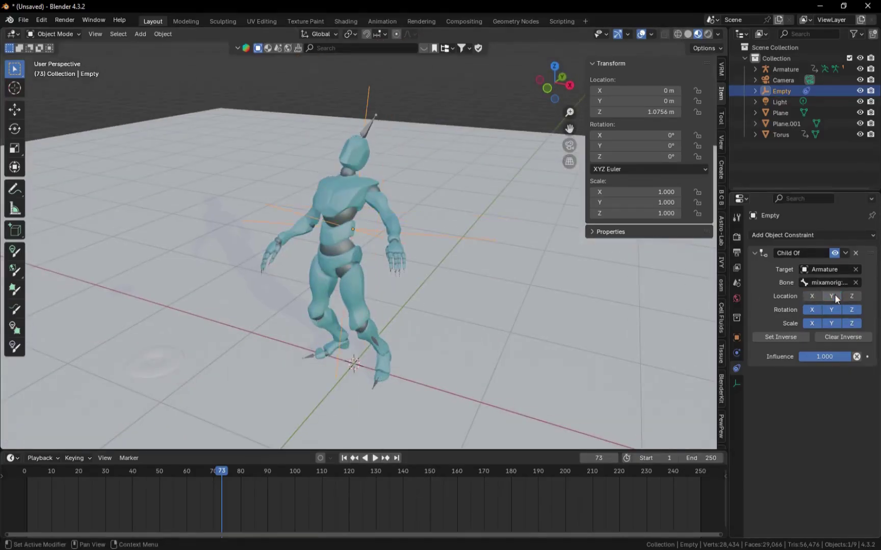
# Enable the Child Of constraint's Location and disable its Rotation on X, Y and Z
pyautogui.moveTo(510, 275); pyautogui.dragTo(387, 239, button='middle')
pyautogui.moveTo(812, 296)
pyautogui.mouseDown()
pyautogui.moveTo(852, 296)
pyautogui.moveTo(811, 310)
pyautogui.mouseUp()
# Lower the empty along Z to about -0.14 m so it sits at the character's waist
pyautogui.moveTo(492, 194); pyautogui.dragTo(482, 122, button='middle')
pyautogui.press('g')
pyautogui.press('z')
pyautogui.click(466, 224)
# At frame 44, move the empty along Y to about -0.039 m
pyautogui.moveTo(211, 513); pyautogui.dragTo(181, 511)
pyautogui.scroll(5, 356, 265)
pyautogui.moveTo(336, 265); pyautogui.dragTo(476, 282, button='middle')
pyautogui.click(143, 503)
pyautogui.press('g')
pyautogui.press('y')
pyautogui.click(486, 133)
# Lower the empty along Z to about -0.256 m
pyautogui.moveTo(486, 133); pyautogui.dragTo(473, 144, button='middle')
pyautogui.press('g')
pyautogui.press('z')
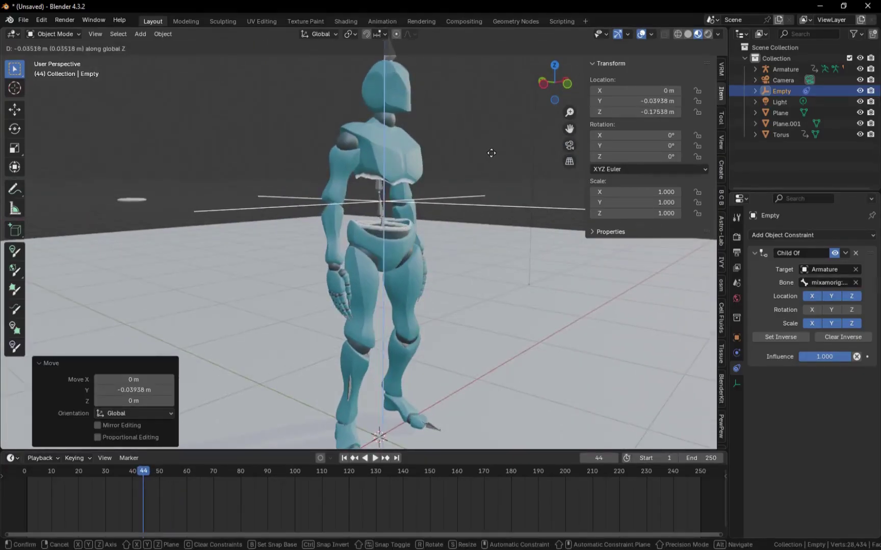
pyautogui.click(515, 171)
pyautogui.moveTo(514, 170); pyautogui.dragTo(502, 191, button='middle')
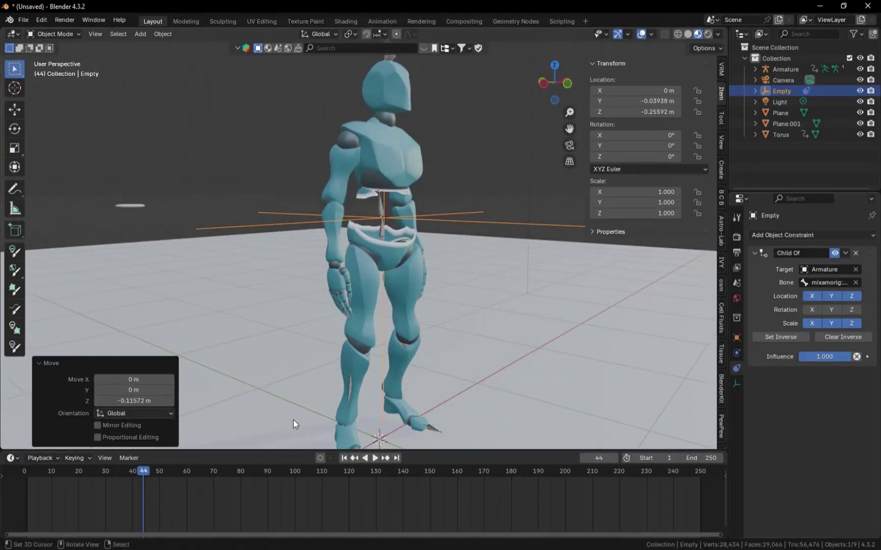
# Play through the animation to check the hole, and flatten the empty along Z to a scale of about 0.249
pyautogui.moveTo(157, 493); pyautogui.dragTo(291, 496)
pyautogui.moveTo(303, 366); pyautogui.dragTo(288, 527, button='middle')
pyautogui.moveTo(289, 527); pyautogui.dragTo(186, 549)
pyautogui.press('space')
pyautogui.press('space')
pyautogui.moveTo(247, 522); pyautogui.dragTo(163, 532)
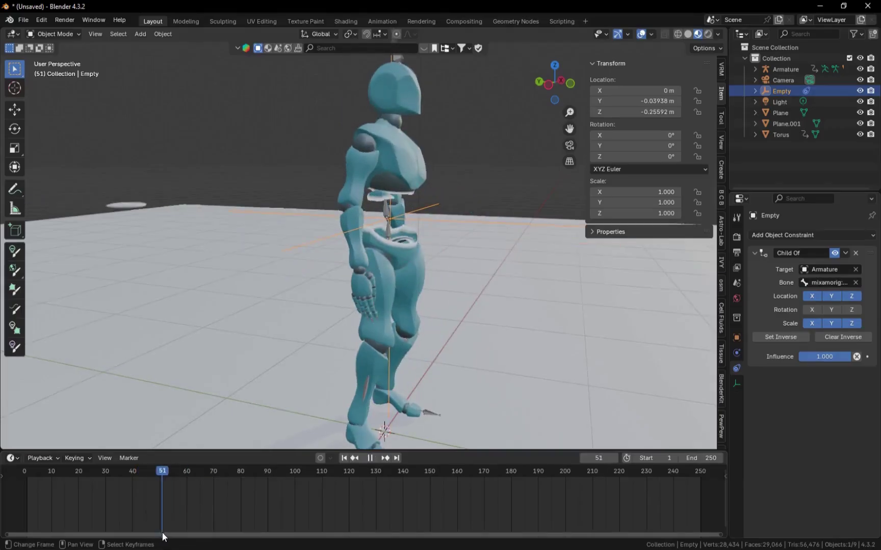
pyautogui.moveTo(637, 374); pyautogui.dragTo(614, 375, button='middle')
pyautogui.press('s')
pyautogui.press('z')
pyautogui.click(449, 249)
# At frame 64, raise the empty along Z to about -0.243 m
pyautogui.moveTo(171, 491); pyautogui.dragTo(196, 491)
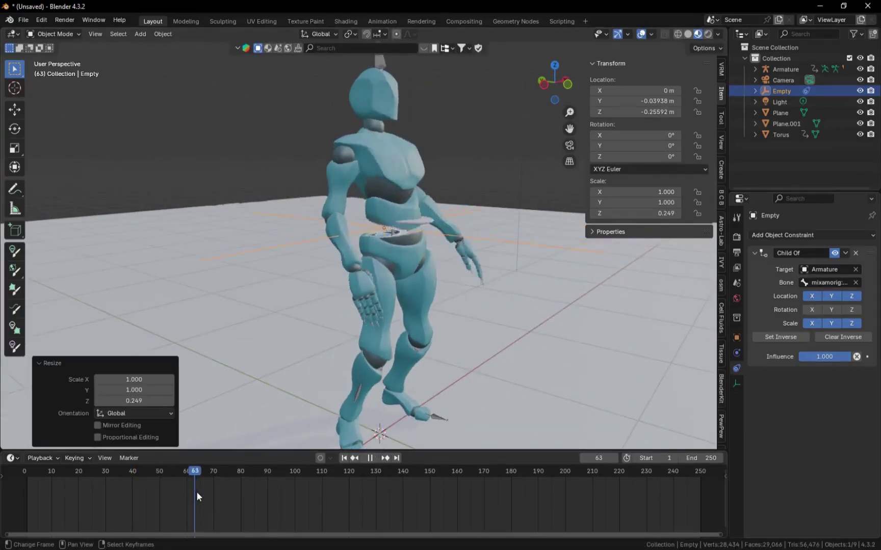
pyautogui.moveTo(470, 224); pyautogui.dragTo(477, 191, button='middle')
pyautogui.press('g')
pyautogui.press('z')
pyautogui.click(525, 205)
# Scale the empty along Z to about 0.268 and keyframe its scale at frame 64
pyautogui.moveTo(458, 291)
pyautogui.mouseDown(button='middle')
pyautogui.moveTo(469, 323)
pyautogui.moveTo(451, 305)
pyautogui.mouseUp(button='middle')
pyautogui.press('s')
pyautogui.press('z')
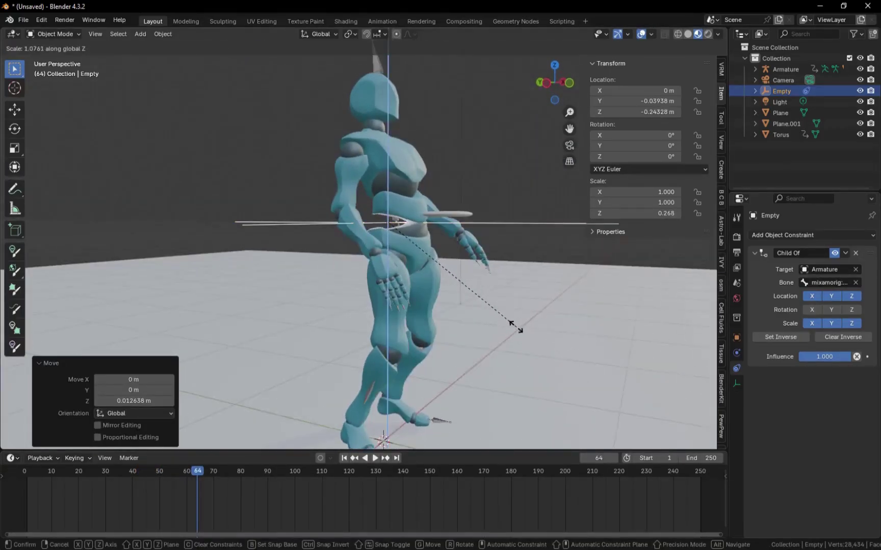
pyautogui.click(516, 326)
pyautogui.moveTo(471, 185)
pyautogui.mouseDown(button='middle')
pyautogui.moveTo(497, 199)
pyautogui.moveTo(477, 189)
pyautogui.mouseUp(button='middle')
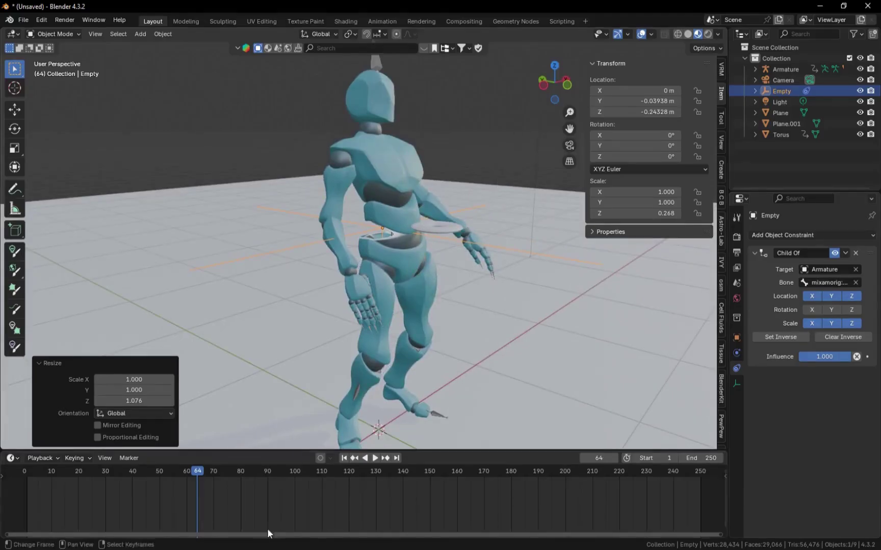
pyautogui.press('i')
# At frame 61, set the empty's X, Y and Z scale to 0 and keyframe it
pyautogui.moveTo(165, 522); pyautogui.dragTo(190, 541)
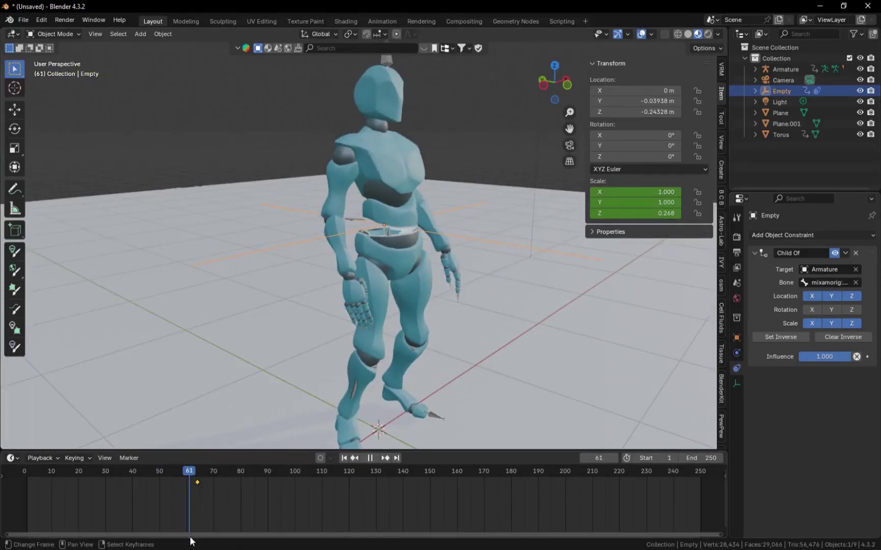
pyautogui.moveTo(647, 191); pyautogui.dragTo(646, 213)
pyautogui.write('0')
pyautogui.press('Return')
pyautogui.press('i')
# Keyframe the empty's location at frame 60
pyautogui.moveTo(191, 478); pyautogui.dragTo(203, 478)
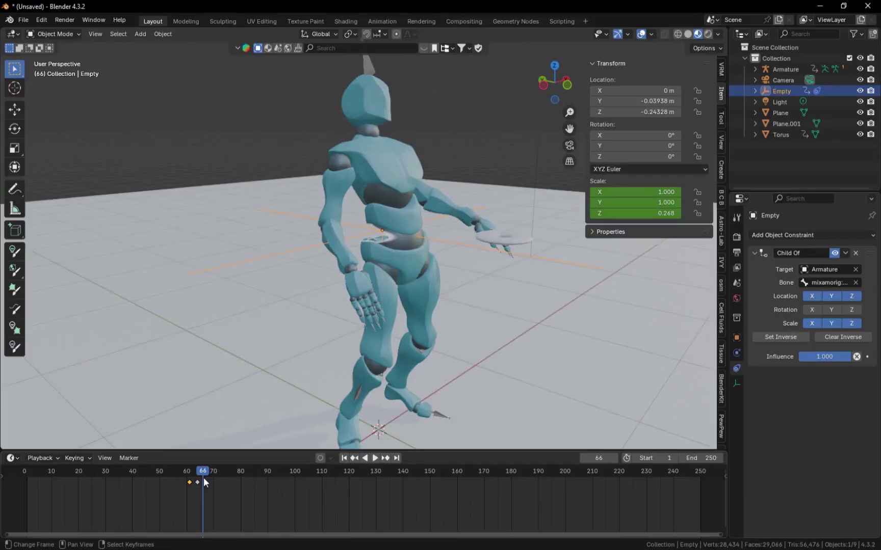
pyautogui.moveTo(418, 331); pyautogui.dragTo(456, 336, button='middle')
pyautogui.click(188, 509)
pyautogui.press('i')
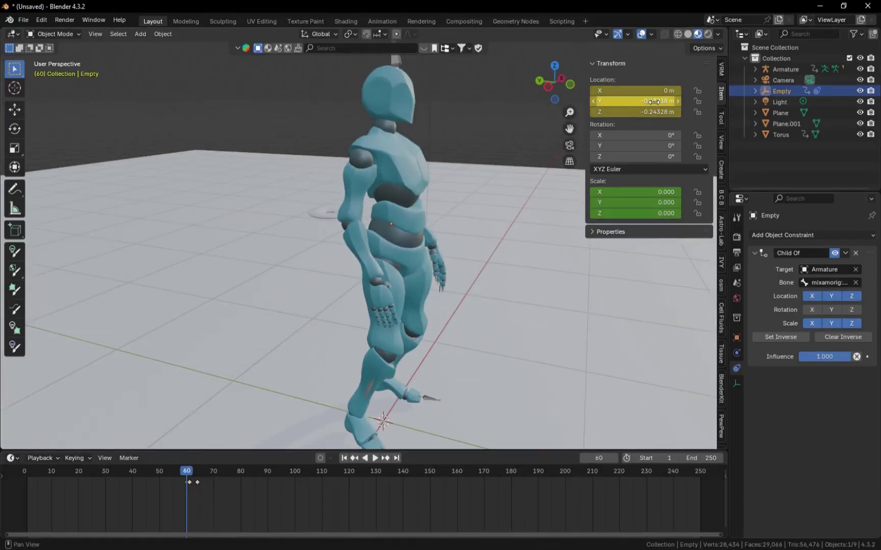
# At frame 64, move the empty along Y to about -0.112 m
pyautogui.moveTo(187, 470); pyautogui.dragTo(198, 494)
pyautogui.moveTo(388, 301); pyautogui.dragTo(424, 295, button='middle')
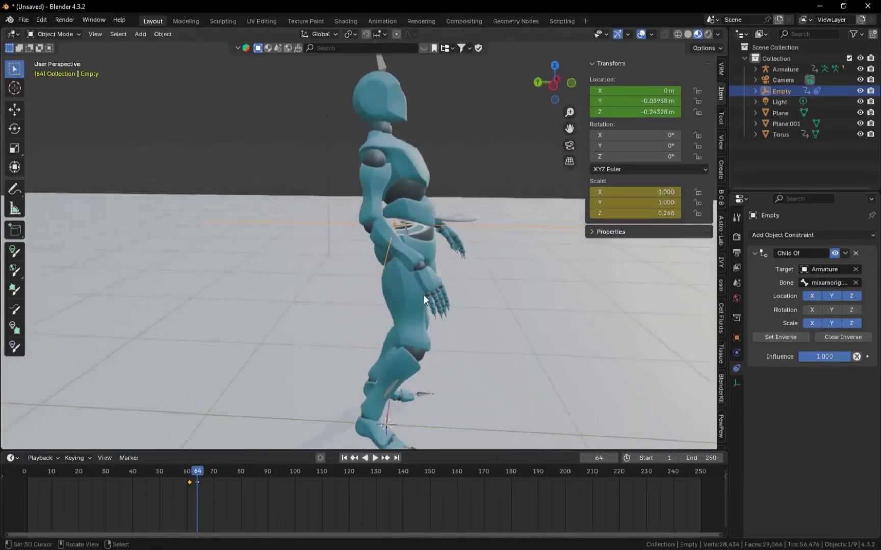
pyautogui.press('g')
pyautogui.press('y')
pyautogui.click(479, 166)
# Try moving the empty along Z at frame 64, and undo the move
pyautogui.moveTo(474, 310); pyautogui.dragTo(458, 299, button='middle')
pyautogui.press('g')
pyautogui.press('z')
pyautogui.click(507, 172)
pyautogui.hotkey('ctrl', 'z')
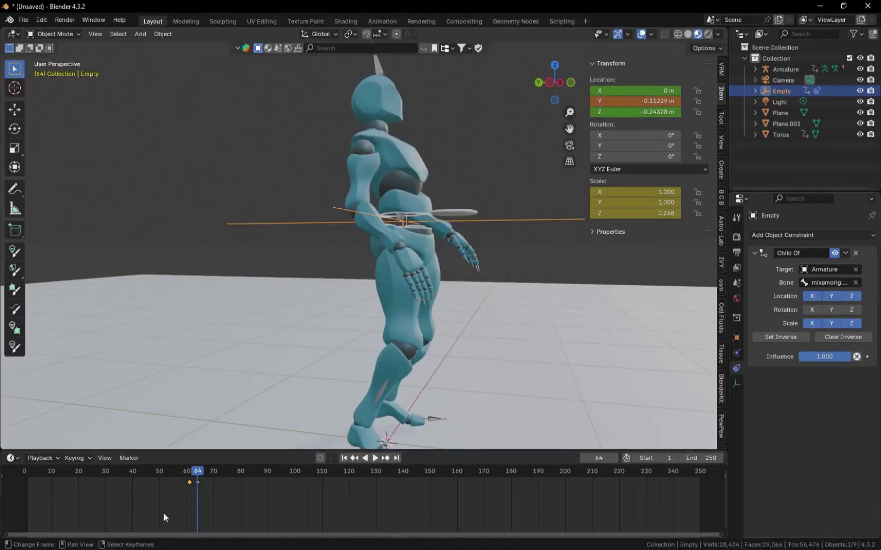
# Keyframe the empty's transforms at frame 64 and again at frame 61
pyautogui.press('i')
pyautogui.press('Left')
pyautogui.press('Left')
pyautogui.press('Left')
pyautogui.moveTo(465, 185); pyautogui.dragTo(473, 195, button='middle')
pyautogui.press('i')
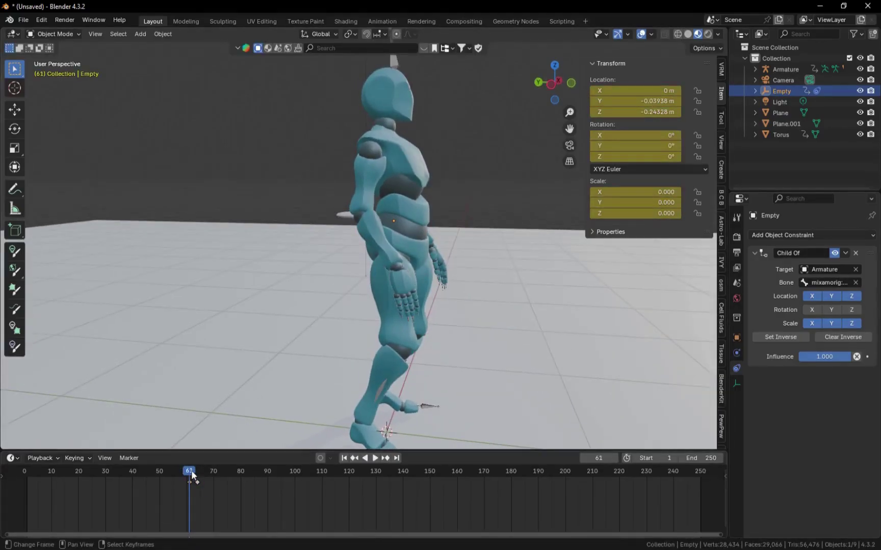
# At frame 64, rotate the empty about X to -4° and keyframe the rotation
pyautogui.moveTo(193, 477); pyautogui.dragTo(197, 477)
pyautogui.press('r')
pyautogui.press('x')
pyautogui.click(539, 195)
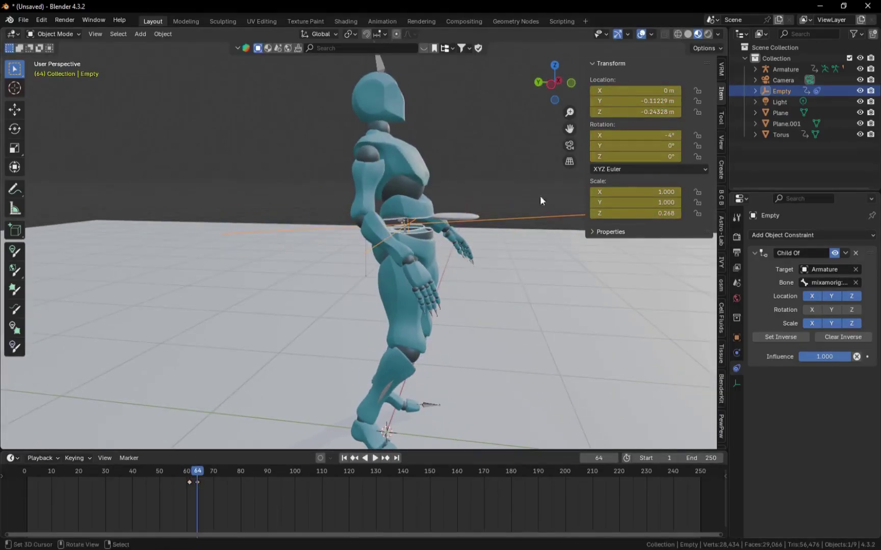
# Scale the empty along Z to about 0.423 and keyframe it at frame 64
pyautogui.moveTo(539, 195); pyautogui.dragTo(504, 179, button='middle')
pyautogui.press('s')
pyautogui.press('z')
pyautogui.click(569, 195)
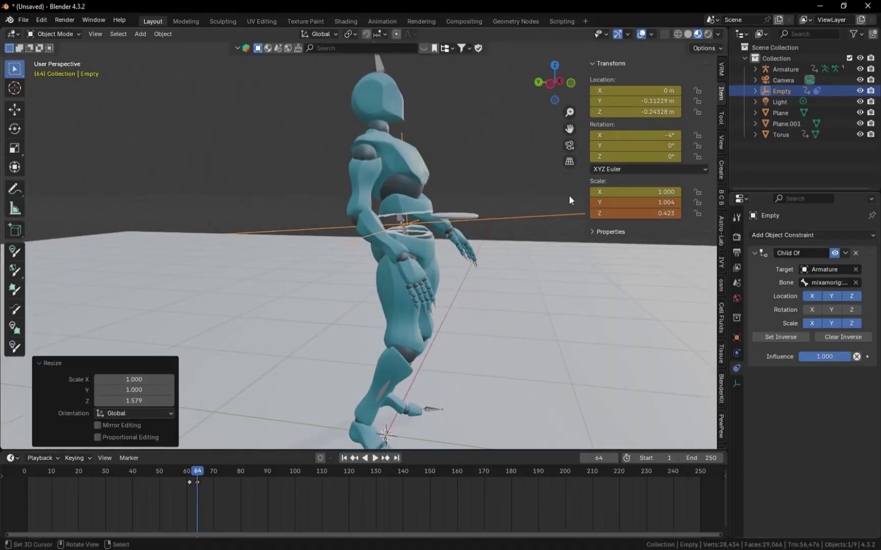
pyautogui.press('i')
# At frame 80, set the empty's Z scale to 1 and keyframe it
pyautogui.moveTo(198, 484); pyautogui.dragTo(282, 512)
pyautogui.click(635, 214)
pyautogui.write('1')
pyautogui.press('Return')
pyautogui.press('i')
# At frame 95, move the empty to about X 0.029, Y -0.164, Z -0.208 m, scale it up and keyframe it
pyautogui.moveTo(489, 285); pyautogui.dragTo(549, 274, button='middle')
pyautogui.press('g')
pyautogui.click(565, 267)
pyautogui.press('g')
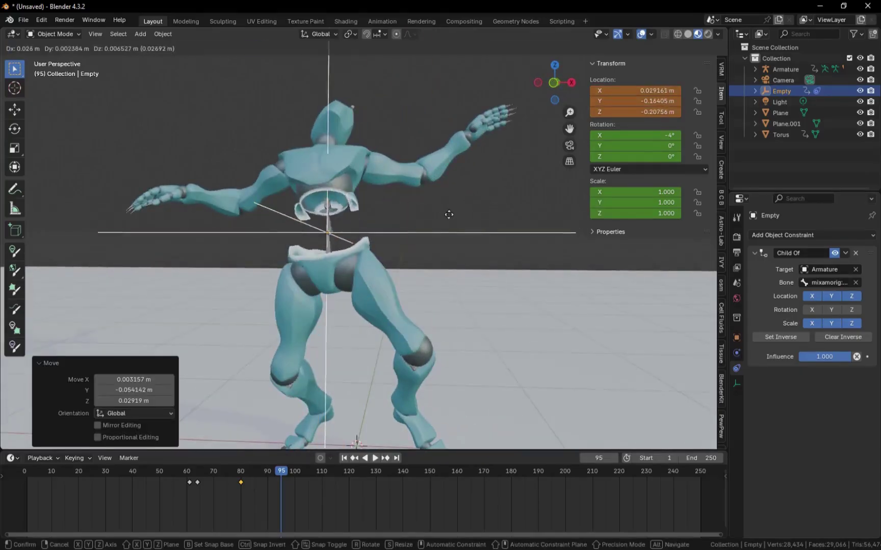
pyautogui.click(444, 219)
pyautogui.press('s')
pyautogui.click(509, 224)
pyautogui.press('i')
# Scale the empty up further at frame 110 and to about 6.782 at frame 125, keyframing both
pyautogui.moveTo(282, 497); pyautogui.dragTo(362, 510)
pyautogui.press('s')
pyautogui.click(534, 336)
pyautogui.scroll(-2, 536, 354)
pyautogui.press('i')
pyautogui.press('s')
pyautogui.click(705, 317)
pyautogui.press('i')
# Play and scrub the animation from just before the torus impact to check how the hole spreads
pyautogui.click(177, 517)
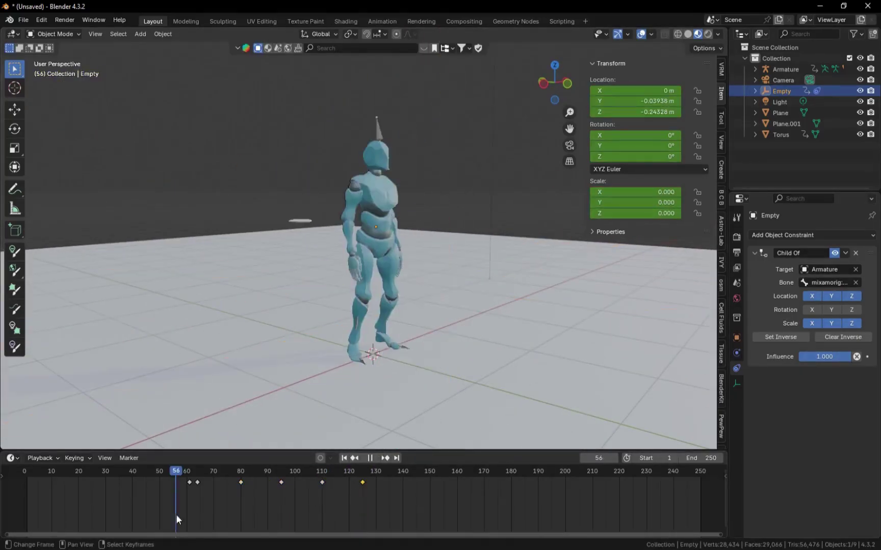
pyautogui.click(376, 460)
pyautogui.click(378, 460)
pyautogui.moveTo(178, 501); pyautogui.dragTo(347, 546)
pyautogui.click(178, 505)
pyautogui.click(376, 460)
pyautogui.click(377, 460)
pyautogui.click(165, 505)
pyautogui.click(375, 460)
pyautogui.click(375, 460)
# At frame 95, enlarge the empty, update its keyframe and replay the animation
pyautogui.moveTo(246, 517); pyautogui.dragTo(280, 527)
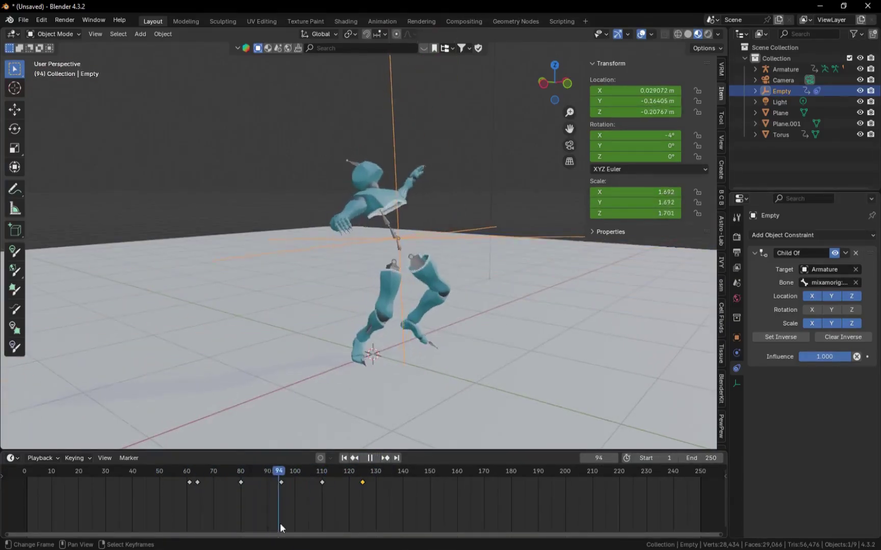
pyautogui.press('s')
pyautogui.click(547, 341)
pyautogui.press('i')
pyautogui.click(154, 504)
pyautogui.click(375, 460)
pyautogui.click(375, 460)
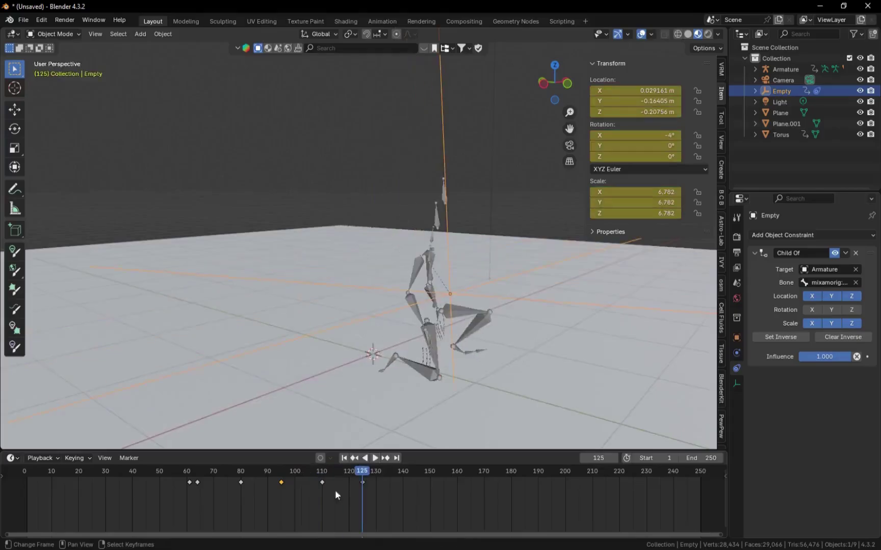
# At frame 80, enlarge the empty, update its keyframe and replay the animation
pyautogui.click(242, 512)
pyautogui.press('s')
pyautogui.click(507, 238)
pyautogui.press('i')
pyautogui.click(181, 504)
pyautogui.click(374, 459)
pyautogui.click(374, 459)
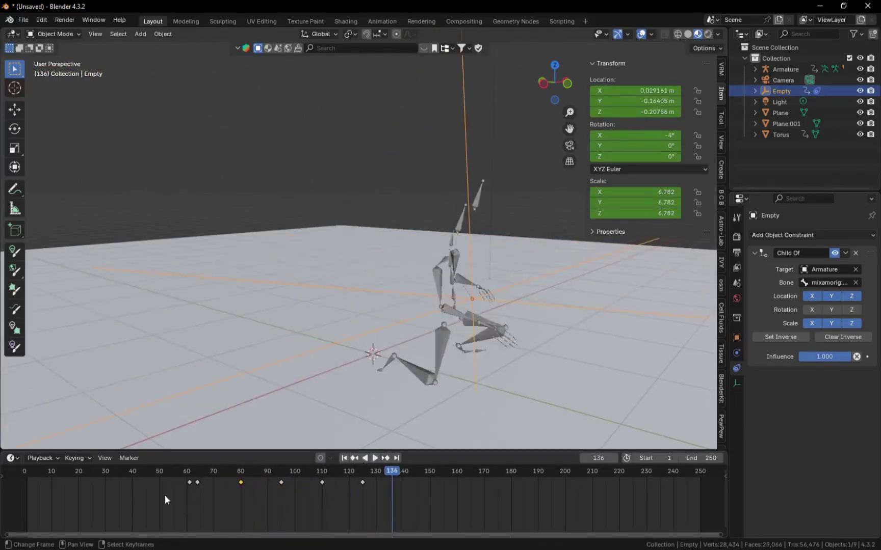
pyautogui.click(164, 495)
pyautogui.click(368, 465)
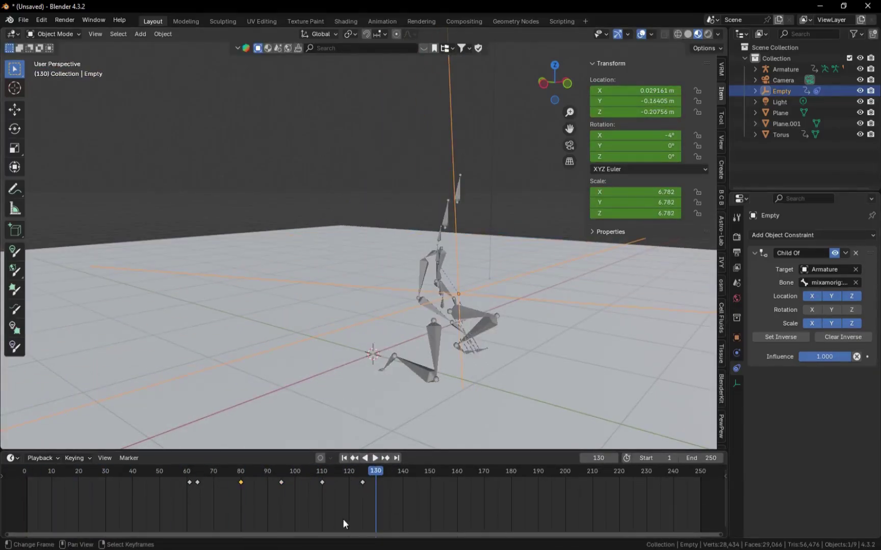
# At frame 53, duplicate the character's joints and surface meshes and offset the copies 3 m along X
pyautogui.click(167, 530)
pyautogui.click(378, 238)
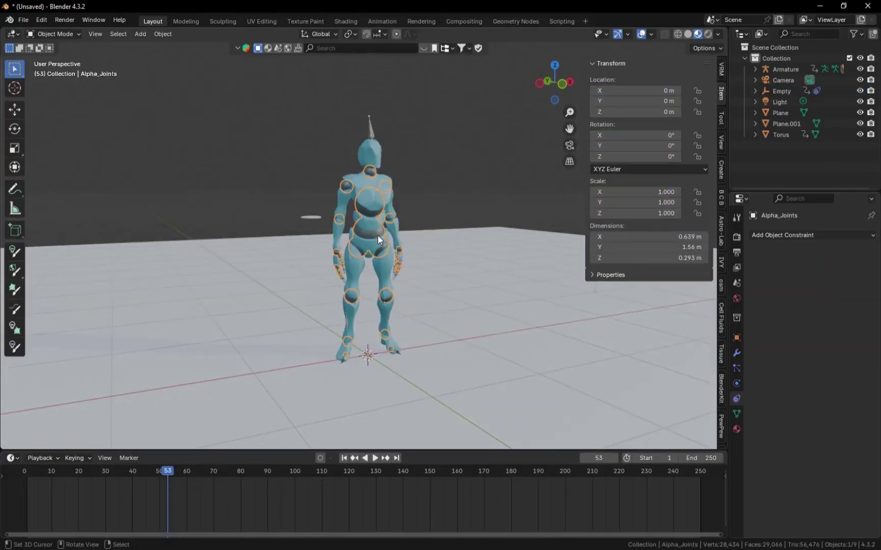
pyautogui.keyDown('shift'); pyautogui.click(368, 196); pyautogui.keyUp('shift')
pyautogui.moveTo(392, 301); pyautogui.dragTo(311, 288, button='middle')
pyautogui.hotkey('shift', 'd')
pyautogui.write('x3')
pyautogui.press('Return')
pyautogui.scroll(-1, 460, 306)
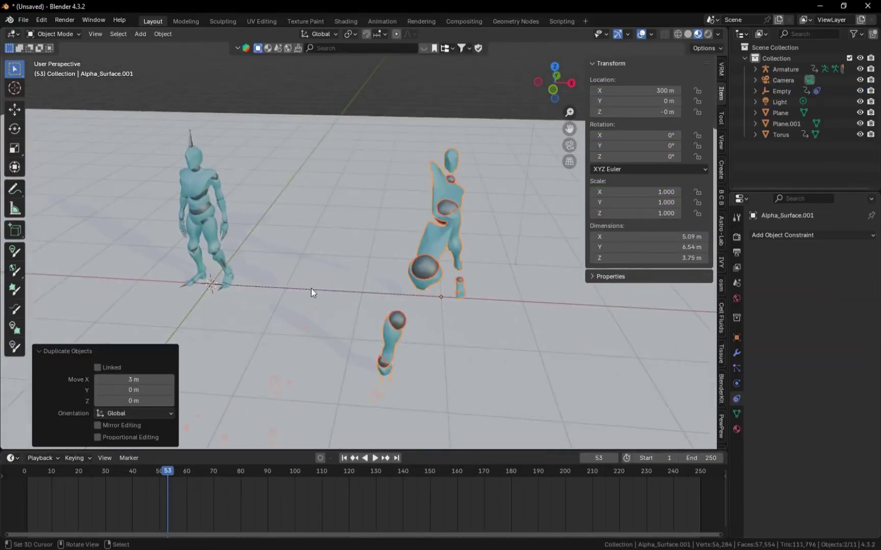
# Turn off the Armature modifier's viewport display on both duplicated meshes
pyautogui.rightClick(425, 269)
pyautogui.click(737, 352)
pyautogui.click(824, 253)
pyautogui.rightClick(451, 238)
pyautogui.click(825, 253)
pyautogui.press('KP_Decimal')
pyautogui.hotkey('alt', 'a')
pyautogui.moveTo(375, 330); pyautogui.dragTo(407, 319, button='middle')
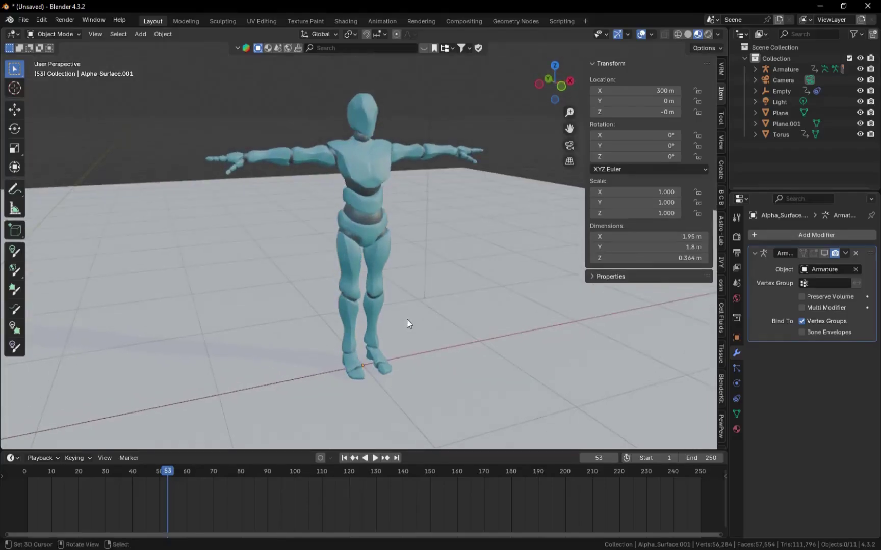
# Join the duplicated meshes into one object, remove its materials and save the file as TLDET.blend
pyautogui.click(367, 214)
pyautogui.click(736, 429)
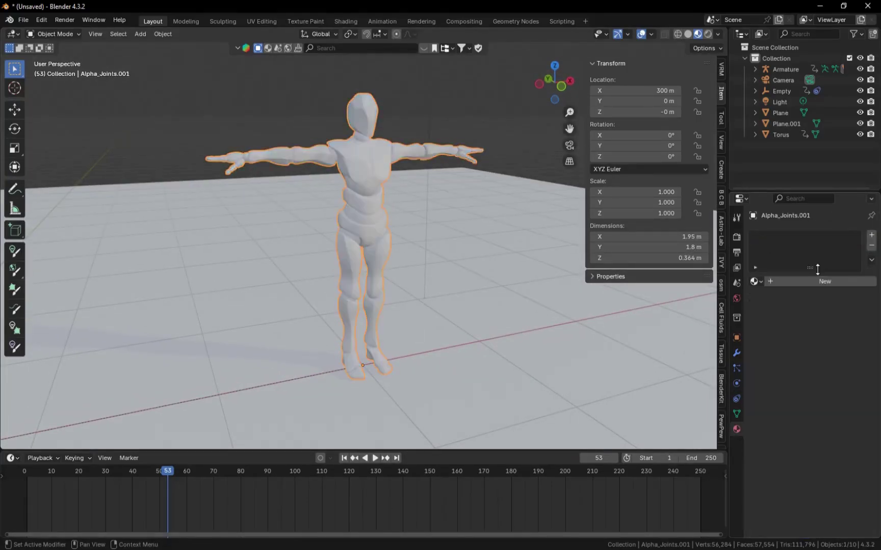
pyautogui.hotkey('ctrl', 's')
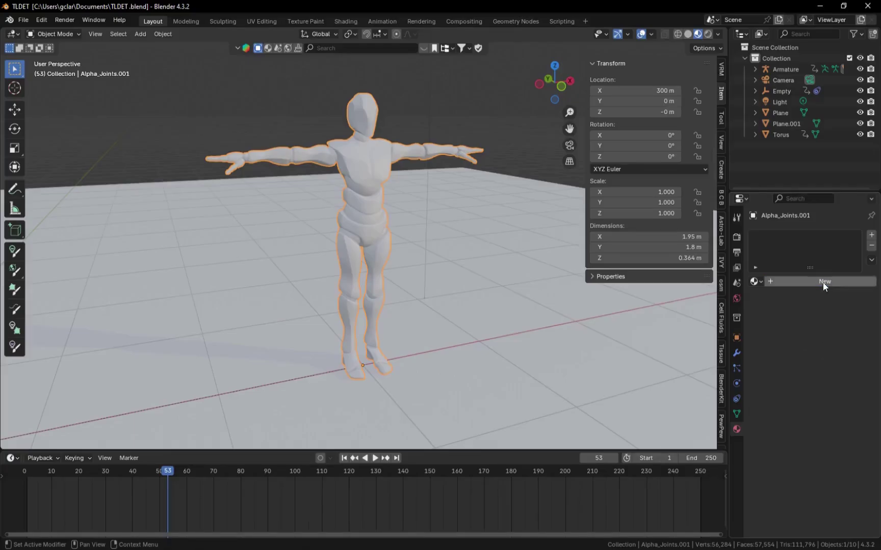
# Give the joined mesh a new material with an Emission surface
pyautogui.click(823, 281)
pyautogui.click(826, 331)
pyautogui.click(642, 92)
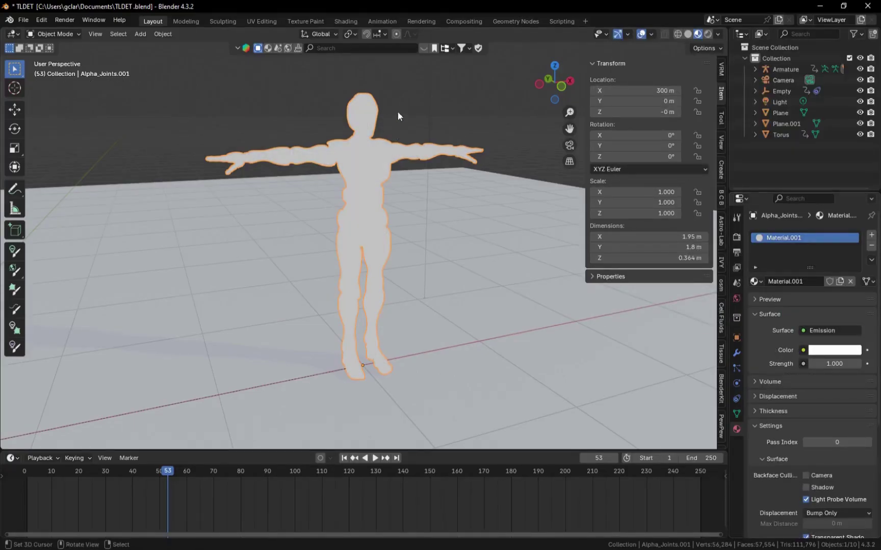
# In the Shading workspace, insert a Mix Shader node between Emission and Material Output
pyautogui.click(346, 21)
pyautogui.moveTo(486, 414); pyautogui.dragTo(394, 436)
pyautogui.press('F3')
pyautogui.write('mix')
pyautogui.press('Return')
pyautogui.click(471, 411)
# Add a Glass BSDF node and connect it to the Mix Shader's second shader input
pyautogui.scroll(5, 436, 434)
pyautogui.moveTo(438, 417); pyautogui.dragTo(395, 388, button='middle')
pyautogui.press('F3')
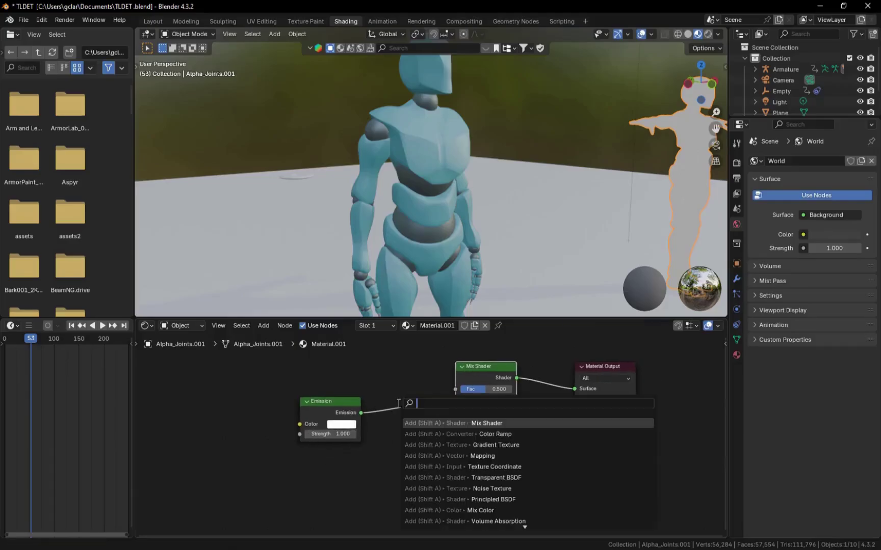
pyautogui.write('glass')
pyautogui.click(509, 421)
pyautogui.click(294, 451)
pyautogui.moveTo(360, 467); pyautogui.dragTo(456, 409)
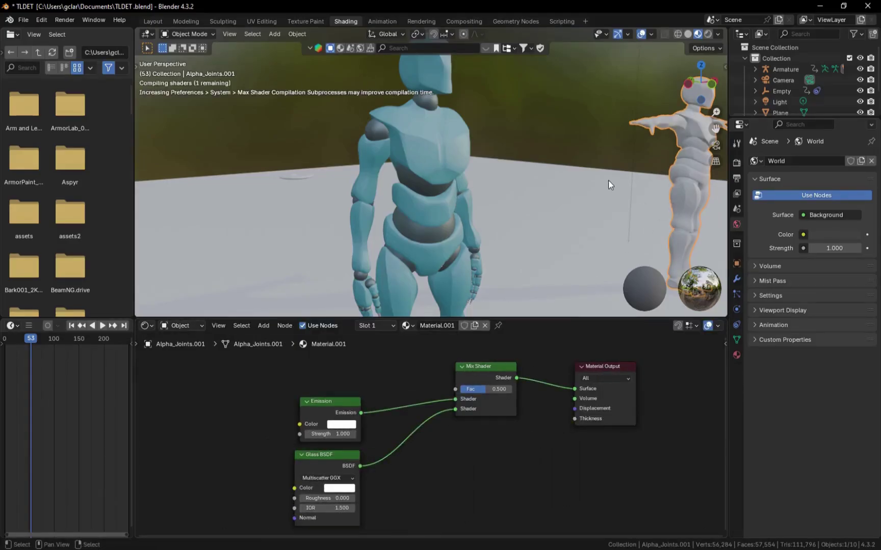
# Set the Glass BSDF's IOR to 9.45
pyautogui.moveTo(608, 181); pyautogui.dragTo(588, 176, button='middle')
pyautogui.press('KP_Decimal')
pyautogui.moveTo(559, 214); pyautogui.dragTo(418, 190, button='middle')
pyautogui.hotkey('alt', 'a')
pyautogui.scroll(4, 441, 165)
pyautogui.scroll(2, 371, 488)
pyautogui.moveTo(371, 489); pyautogui.dragTo(448, 458, button='middle')
pyautogui.doubleClick(352, 485)
pyautogui.doubleClick(351, 486)
pyautogui.click(352, 486)
pyautogui.click(352, 485)
pyautogui.moveTo(410, 224); pyautogui.dragTo(509, 176, button='middle')
pyautogui.click(390, 489)
pyautogui.write('9.45')
pyautogui.press('Return')
# Try an Emission strength of 10
pyautogui.doubleClick(393, 384)
pyautogui.write('10')
pyautogui.press('Return')
# Set the Emission node's strength to 5
pyautogui.doubleClick(392, 384)
pyautogui.write('5')
pyautogui.press('Return')
# Shift the Emission and Glass BSDF nodes upward to tidy the node layout
pyautogui.scroll(-5, 395, 217)
pyautogui.scroll(-5, 629, 425)
pyautogui.moveTo(673, 397); pyautogui.dragTo(527, 425, button='middle')
pyautogui.moveTo(321, 398); pyautogui.dragTo(312, 352)
pyautogui.moveTo(317, 442); pyautogui.dragTo(307, 393)
# Rename the joined mesh object as Inside
pyautogui.click(737, 264)
pyautogui.click(799, 162)
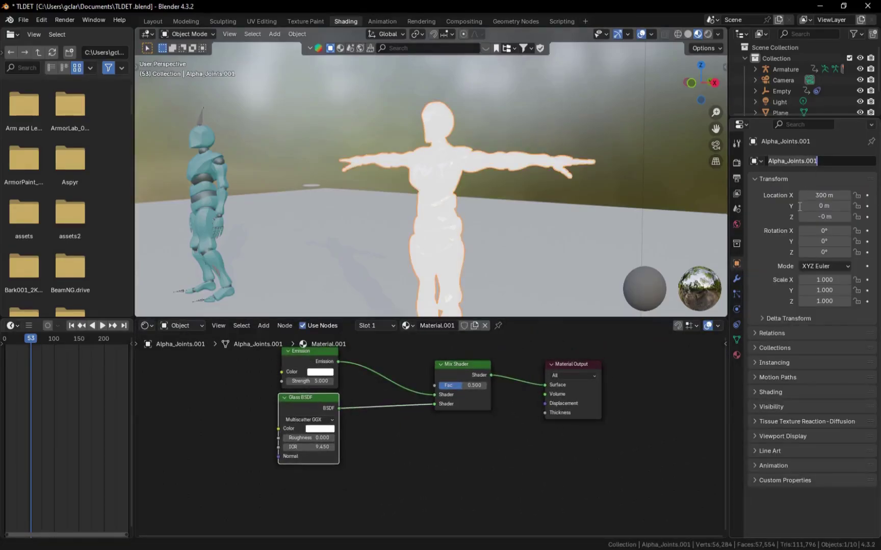
pyautogui.write('Inside')
pyautogui.press('Return')
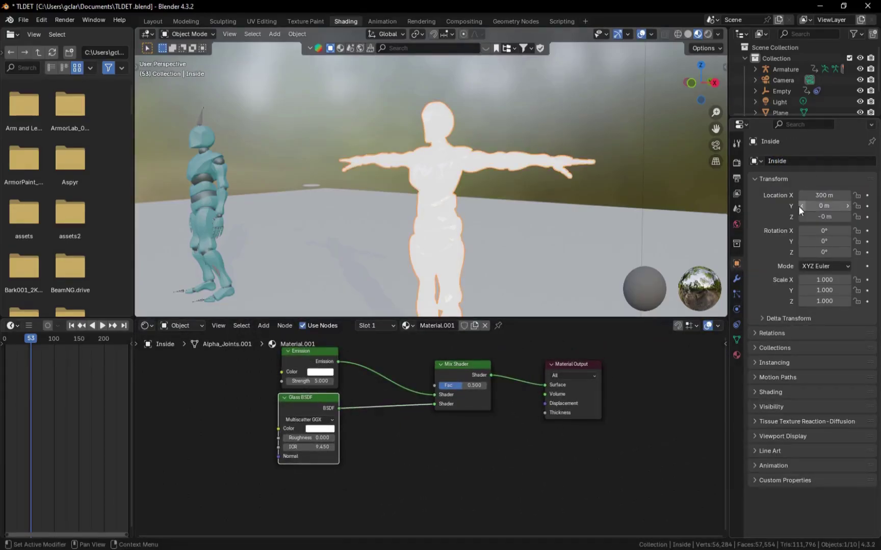
# Add a Remesh modifier to Inside in Blocks mode with an octree depth of 5
pyautogui.moveTo(586, 224); pyautogui.dragTo(543, 231, button='middle')
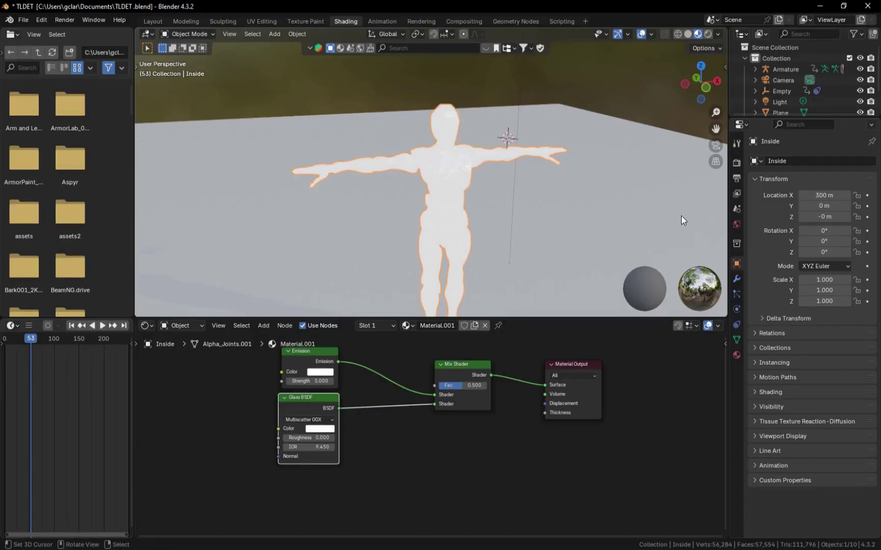
pyautogui.click(736, 278)
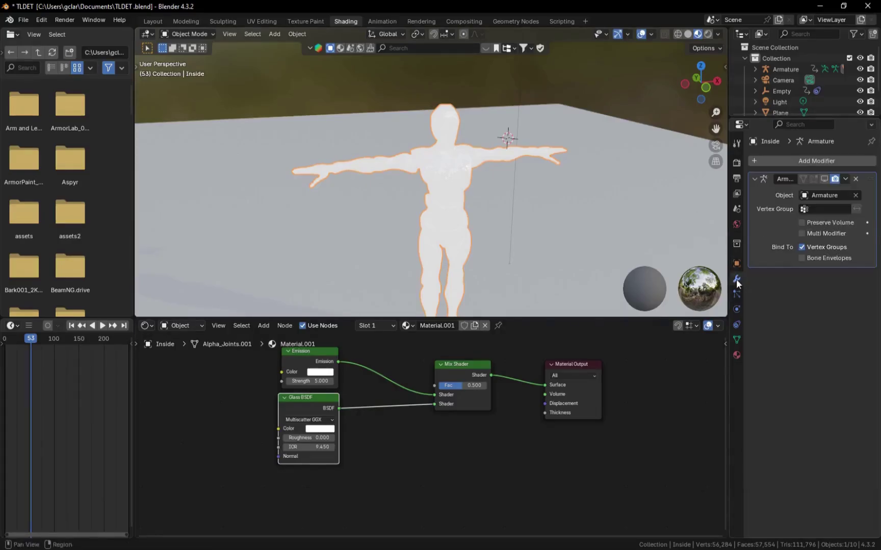
pyautogui.click(790, 160)
pyautogui.moveTo(790, 158)
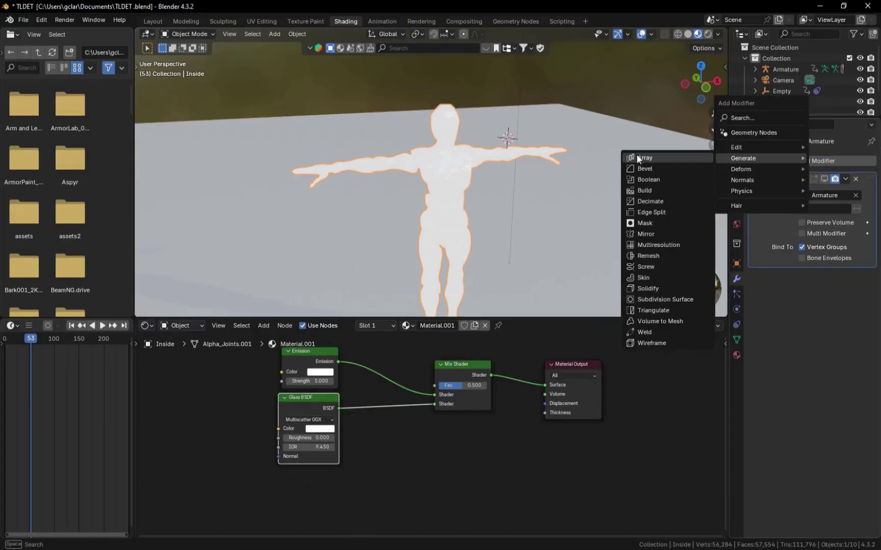
pyautogui.click(647, 256)
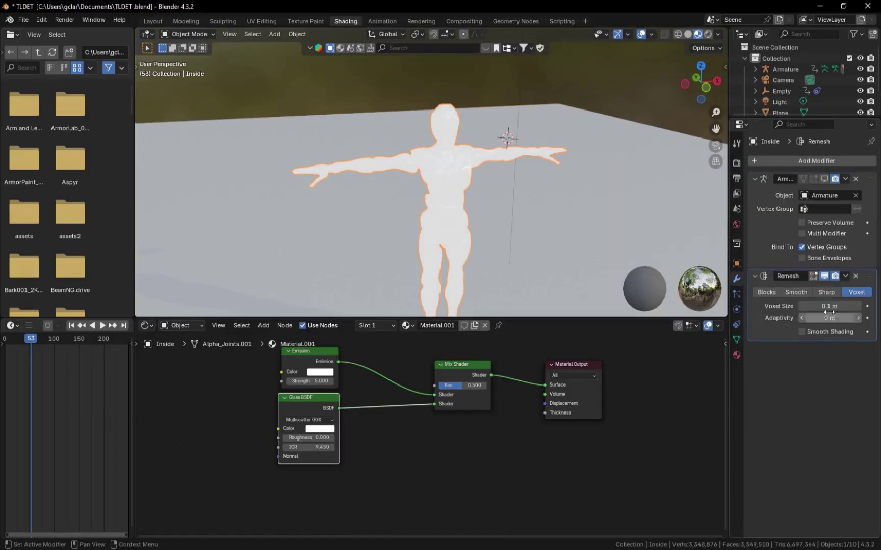
pyautogui.click(766, 293)
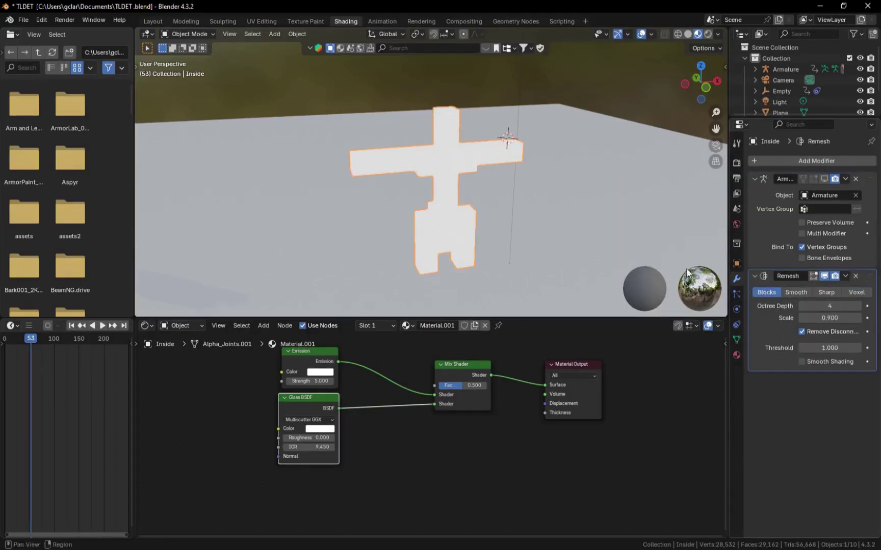
pyautogui.moveTo(686, 268); pyautogui.dragTo(582, 253, button='middle')
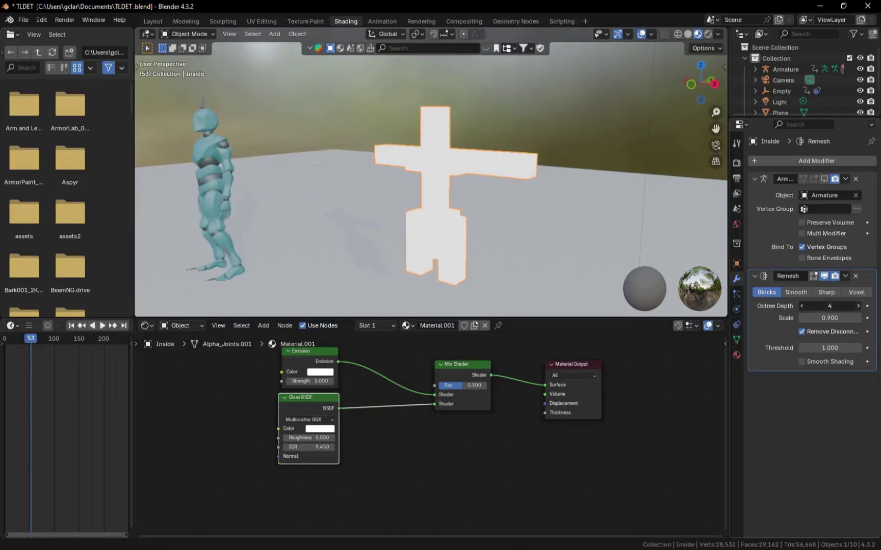
pyautogui.click(857, 306)
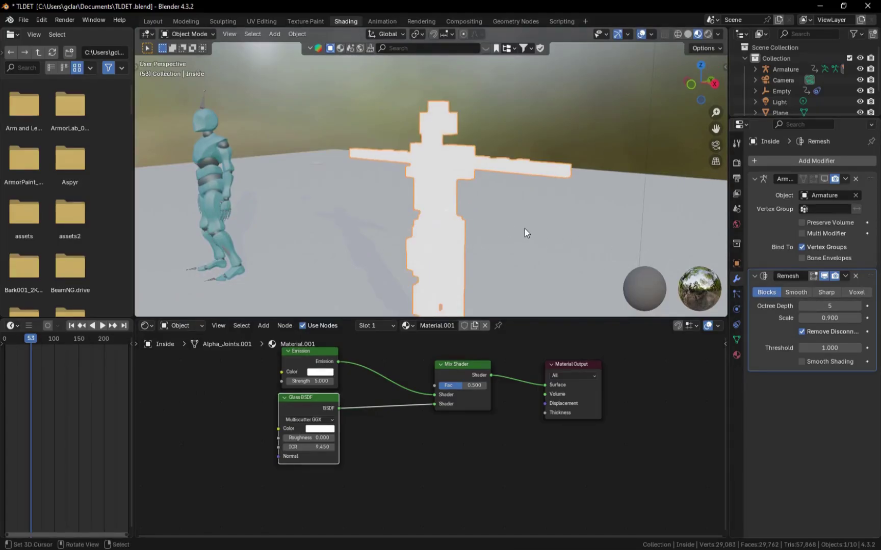
pyautogui.moveTo(526, 226); pyautogui.dragTo(531, 225, button='middle')
# Try separating the linked chest piece of the Inside mesh into its own object
pyautogui.press('Tab')
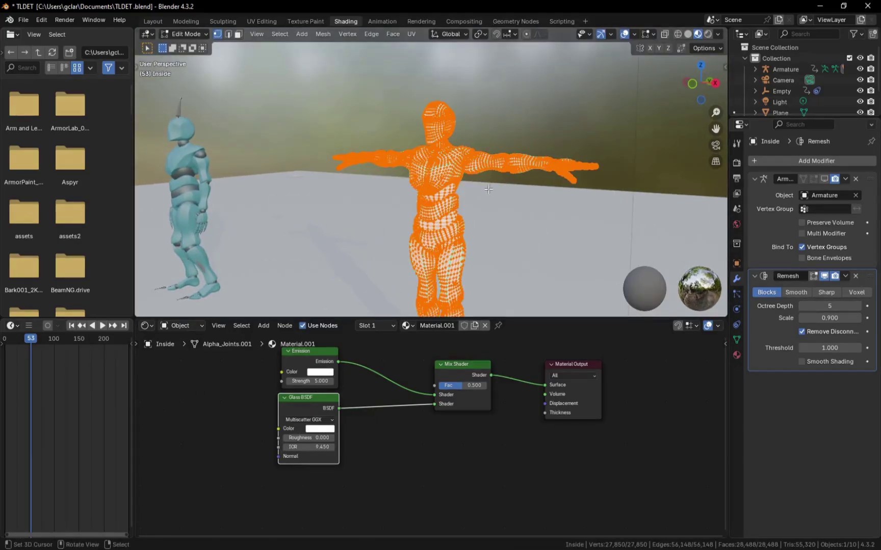
pyautogui.hotkey('alt', 'a')
pyautogui.press('l')
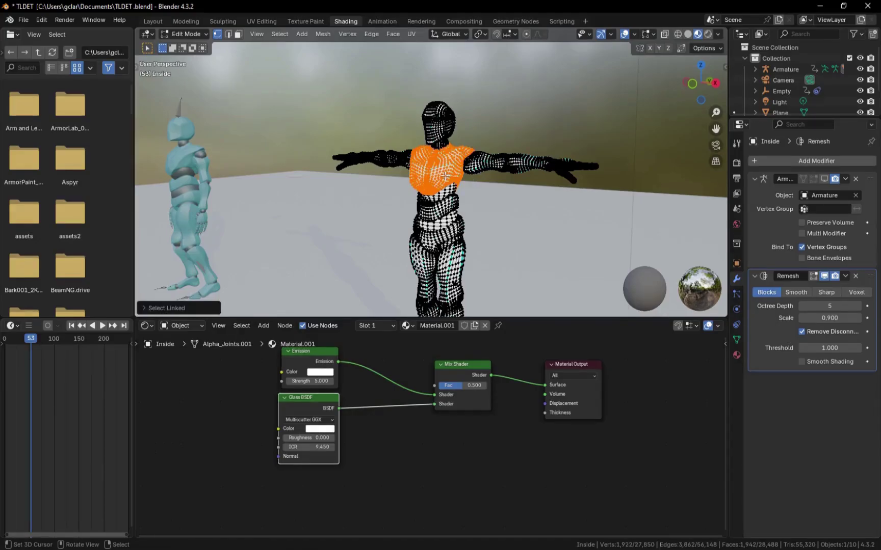
pyautogui.press('p')
pyautogui.click(479, 204)
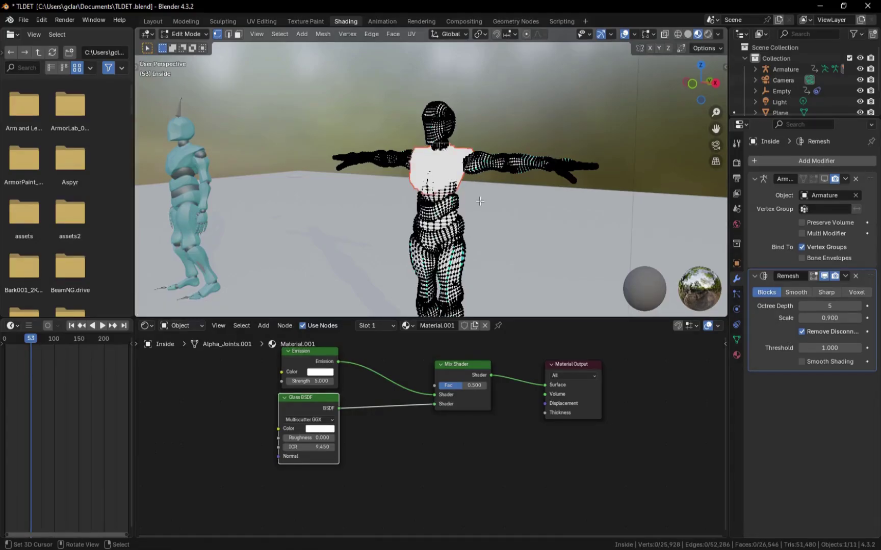
# Inspect the separated chest piece up close and undo the separation
pyautogui.press('Tab')
pyautogui.rightClick(446, 169)
pyautogui.hotkey('alt', 'a')
pyautogui.moveTo(446, 168); pyautogui.dragTo(416, 217, button='middle')
pyautogui.scroll(7, 523, 225)
pyautogui.click(428, 219)
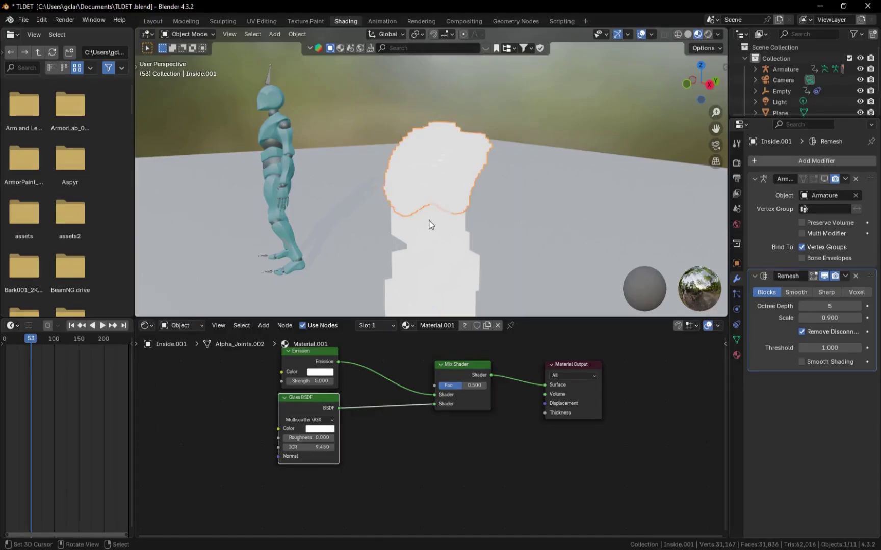
pyautogui.hotkey('ctrl', 'z')
pyautogui.hotkey('ctrl', 'z')
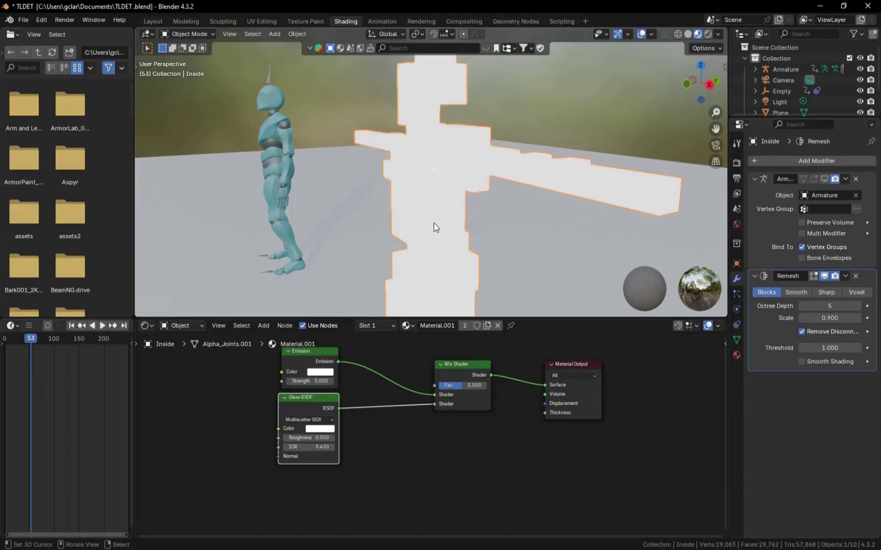
# Turn off the Remesh modifier's viewport display on Inside and snap the 3D cursor to that mesh
pyautogui.moveTo(434, 223); pyautogui.dragTo(463, 210, button='middle')
pyautogui.scroll(-5, 462, 208)
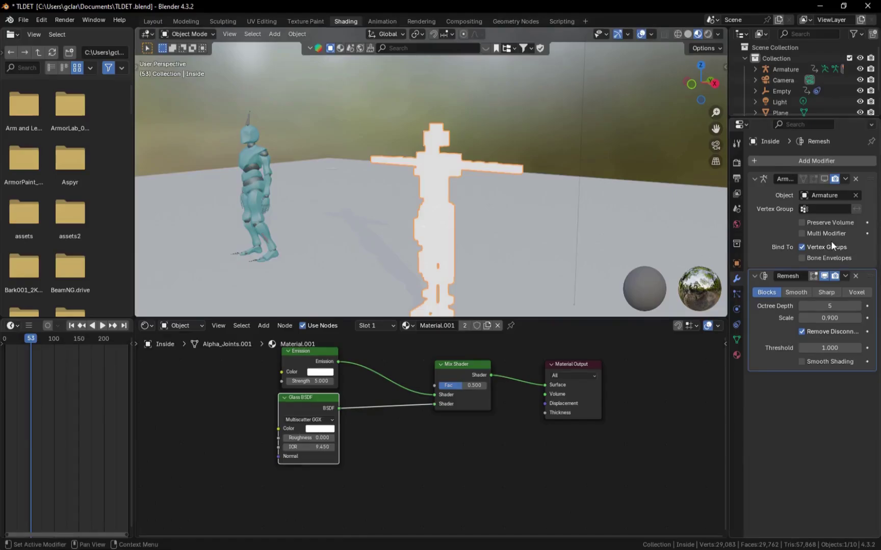
pyautogui.click(824, 275)
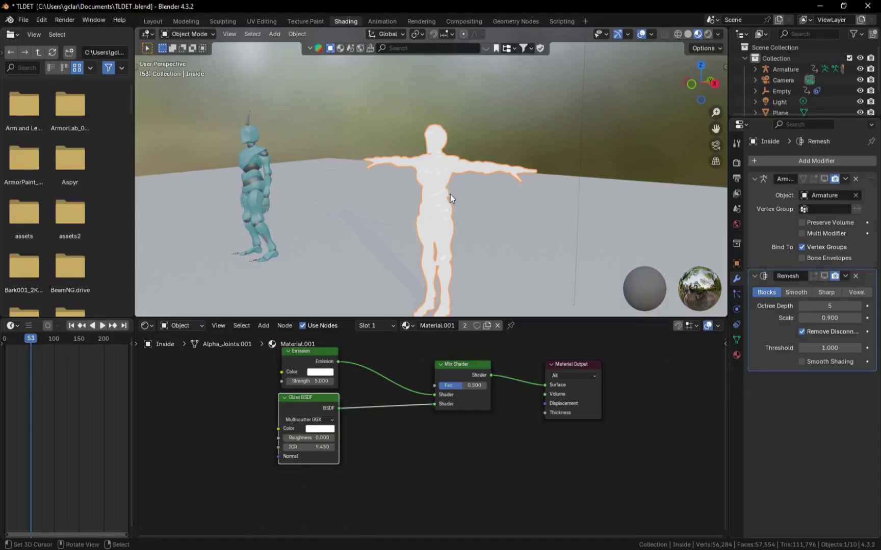
pyautogui.moveTo(431, 202); pyautogui.dragTo(501, 212, button='middle')
pyautogui.hotkey('shift', 's')
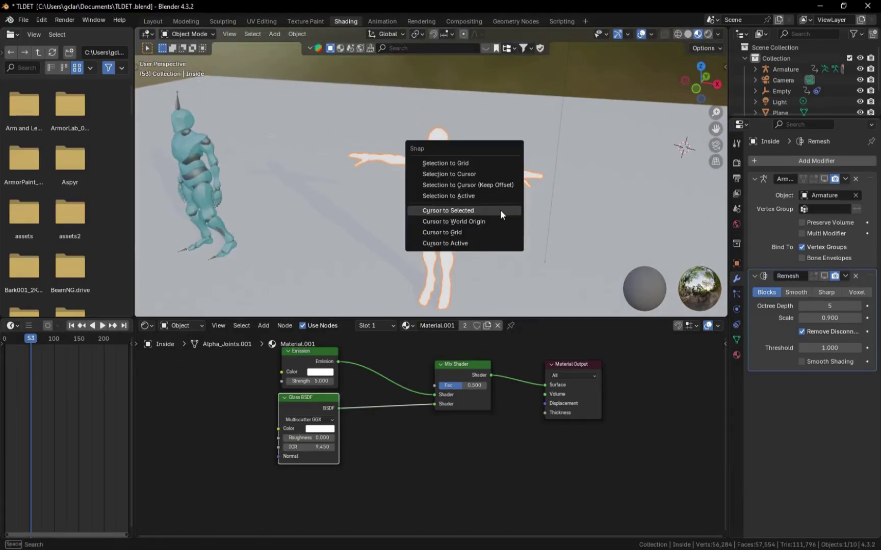
pyautogui.click(447, 210)
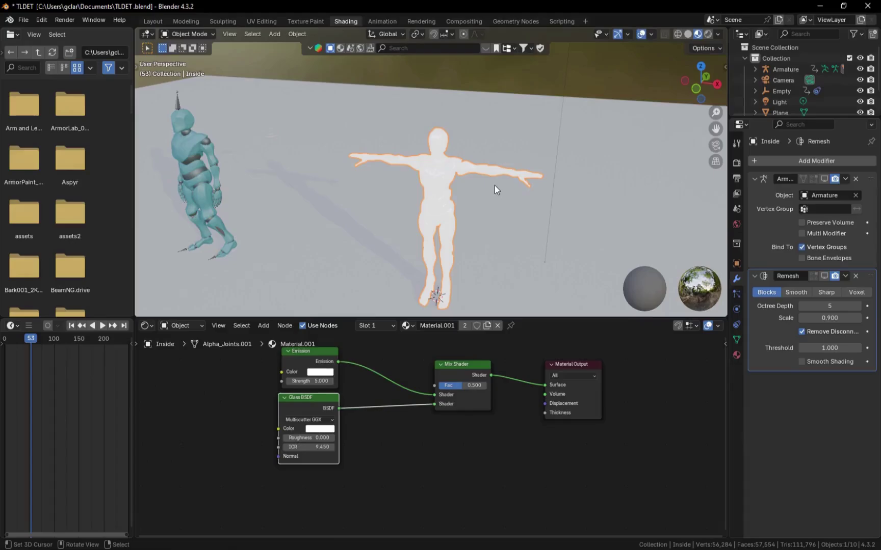
# Add a sphere empty at the 3D cursor and raise it about 1.23 m along Z to Inside's torso
pyautogui.hotkey('shift', 'a')
pyautogui.moveTo(479, 288)
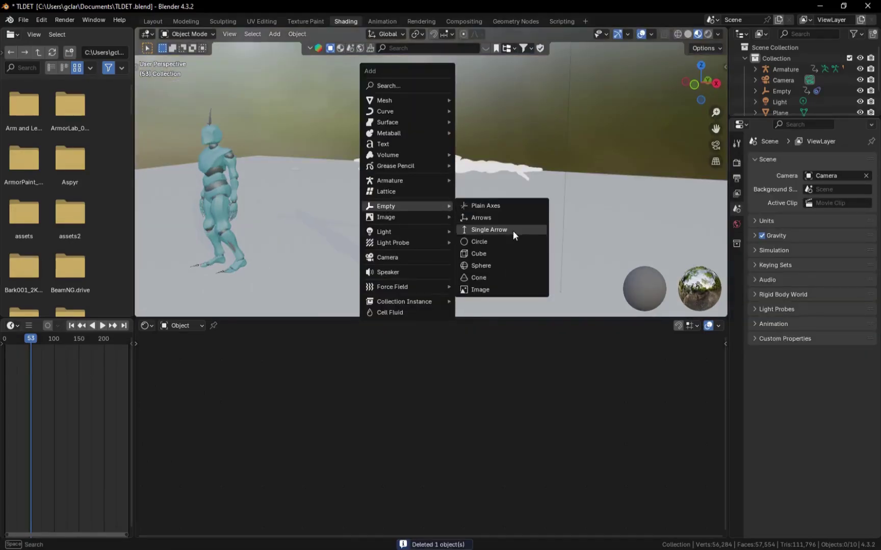
pyautogui.click(490, 265)
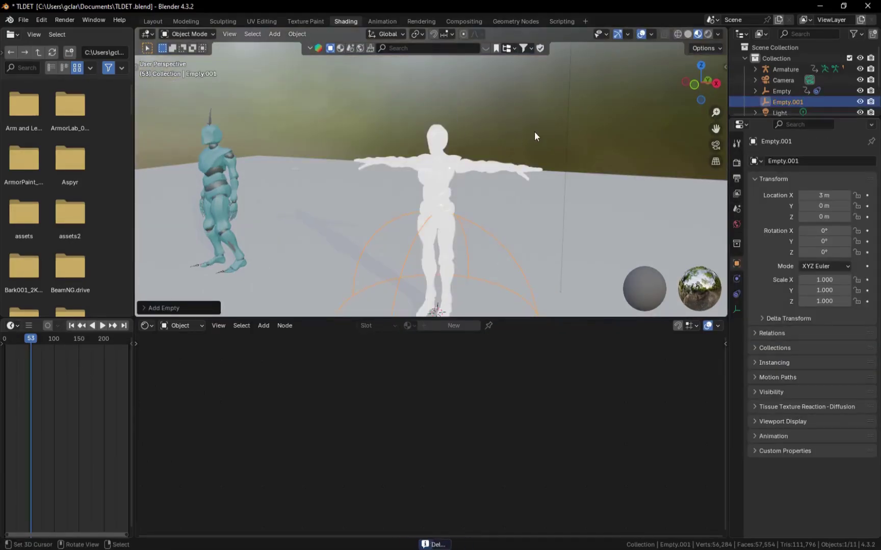
pyautogui.press('g')
pyautogui.press('z')
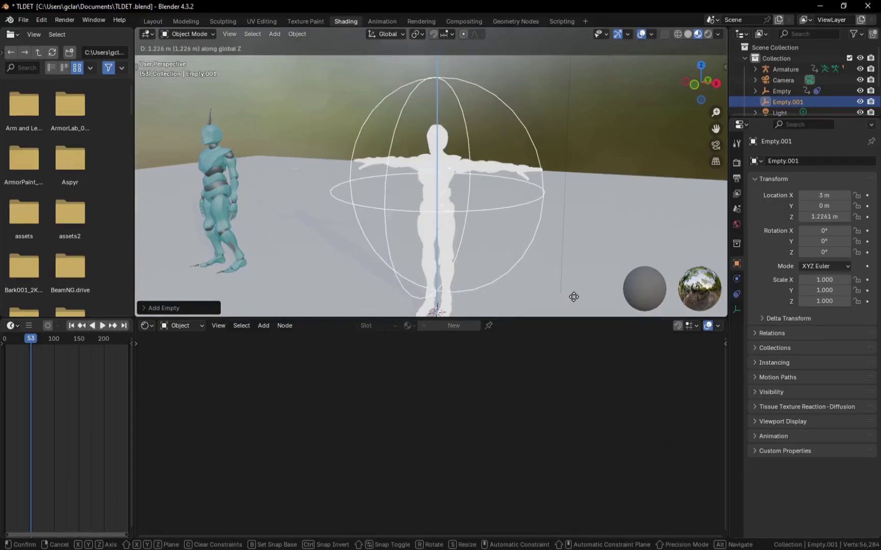
pyautogui.click(573, 296)
# Create a new geometry node group on Inside and spread its Group Input and Group Output nodes apart
pyautogui.click(454, 145)
pyautogui.click(519, 23)
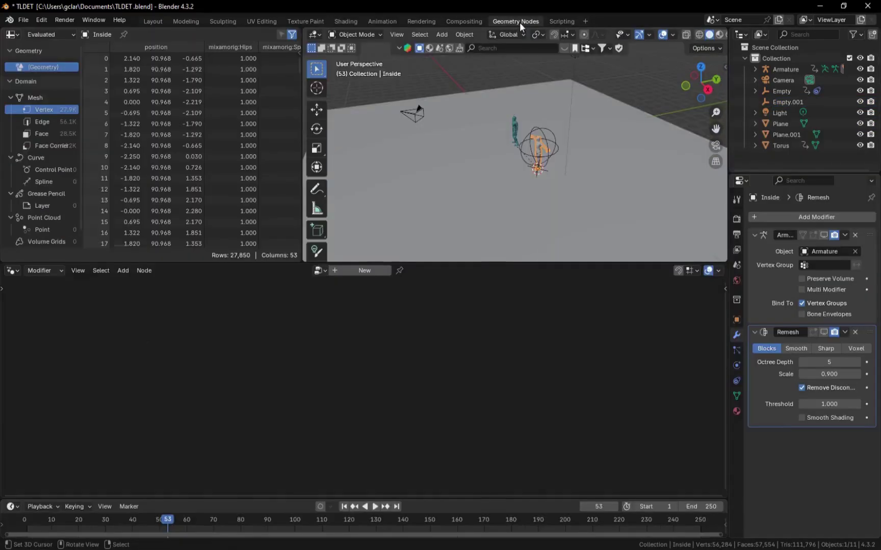
pyautogui.press('`')
pyautogui.click(538, 219)
pyautogui.moveTo(443, 215); pyautogui.dragTo(471, 198, button='middle')
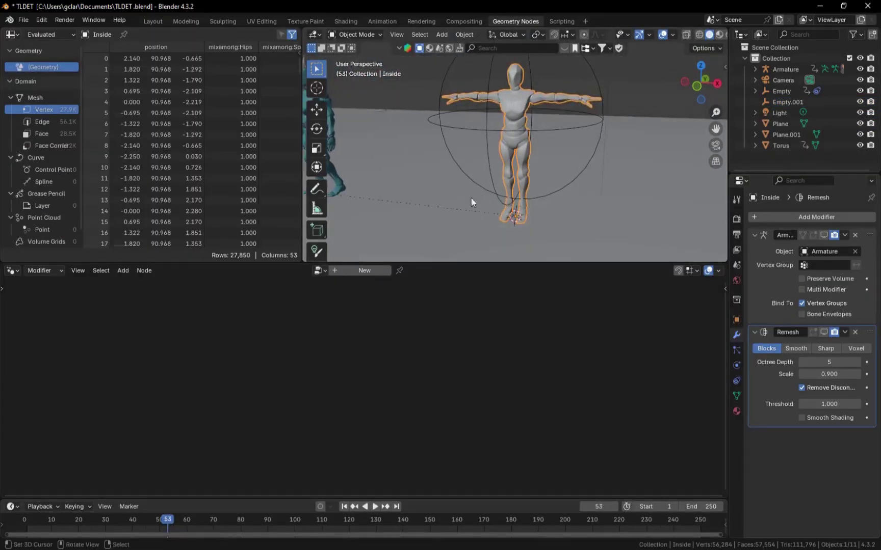
pyautogui.click(374, 270)
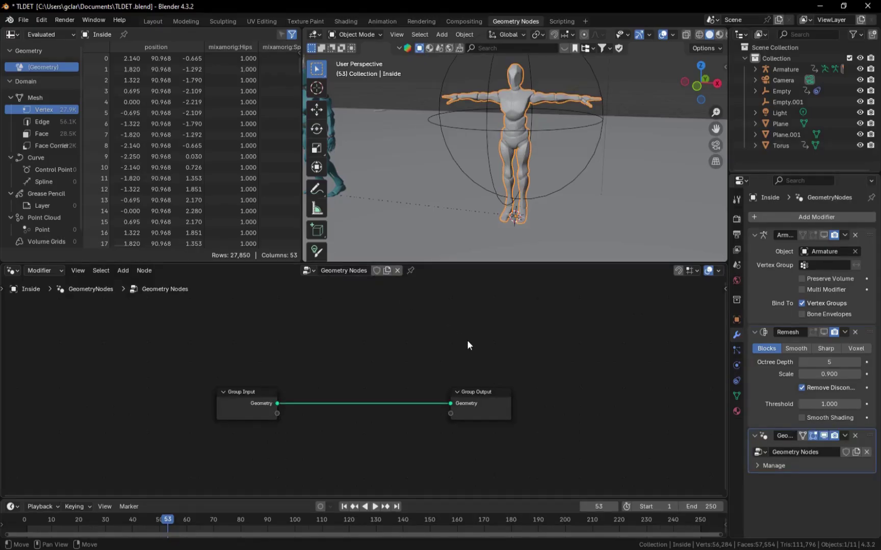
pyautogui.scroll(-5, 364, 388)
pyautogui.moveTo(327, 438); pyautogui.dragTo(533, 408, button='middle')
pyautogui.moveTo(522, 368); pyautogui.dragTo(399, 363)
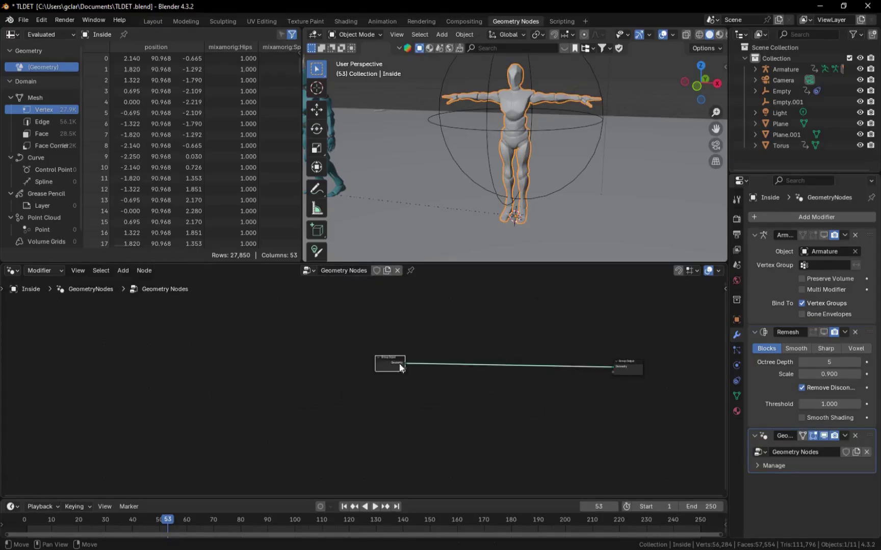
pyautogui.scroll(4, 399, 363)
pyautogui.moveTo(558, 436); pyautogui.dragTo(453, 434, button='middle')
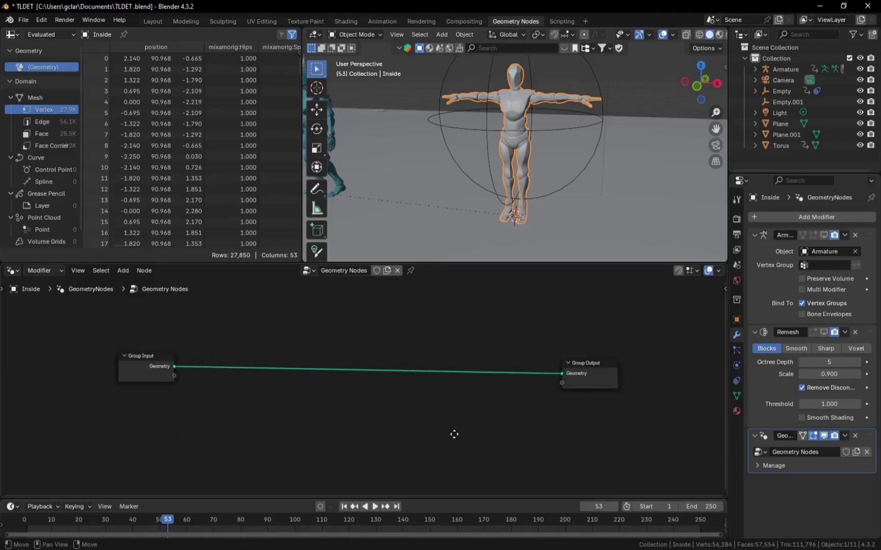
# Insert a Difference Mesh Boolean node on the geometry link and add an Object Info node for Empty.001, exposing its object as a group input
pyautogui.press('F3')
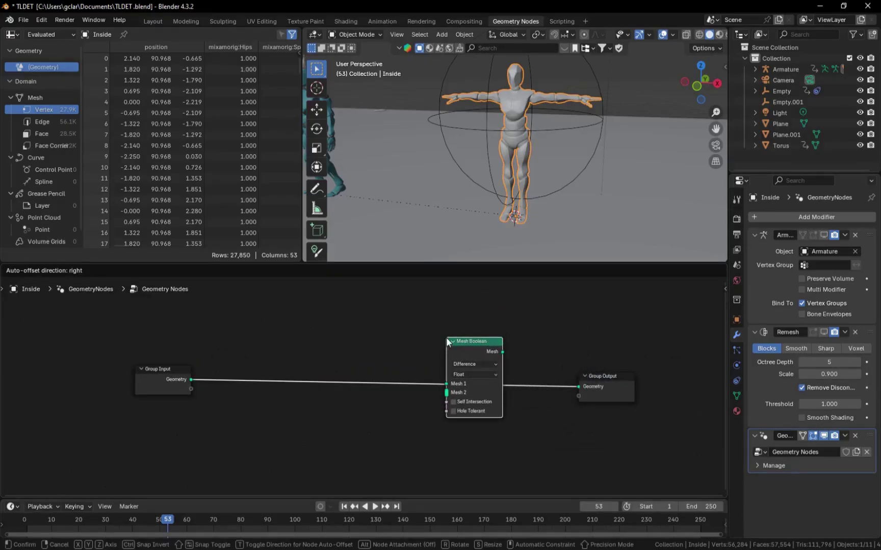
pyautogui.click(447, 342)
pyautogui.moveTo(788, 102); pyautogui.dragTo(266, 350)
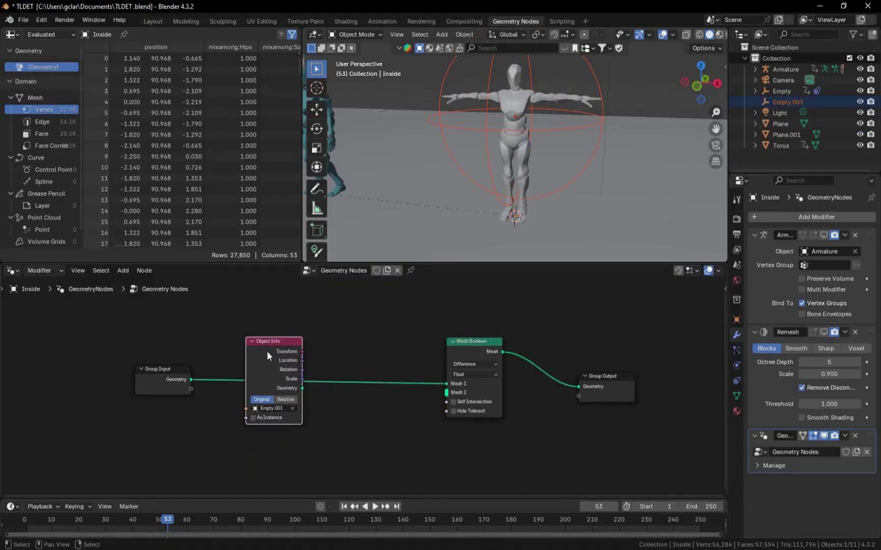
pyautogui.moveTo(245, 409); pyautogui.dragTo(191, 397)
pyautogui.moveTo(276, 365); pyautogui.dragTo(271, 359)
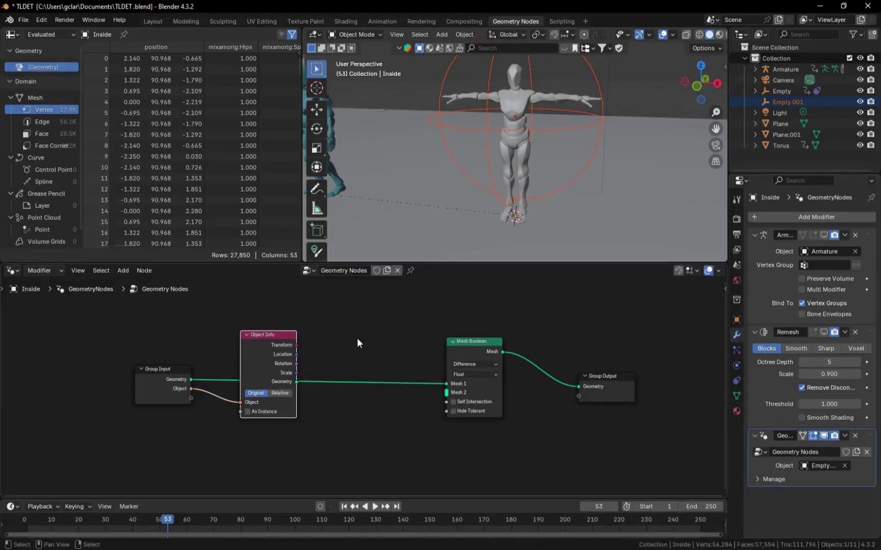
# Add Ico Sphere and Transform Geometry nodes and connect the sphere's mesh to the transform's geometry input
pyautogui.moveTo(357, 338); pyautogui.dragTo(349, 387, button='middle')
pyautogui.hotkey('shift', 'a')
pyautogui.write('ico')
pyautogui.press('Return')
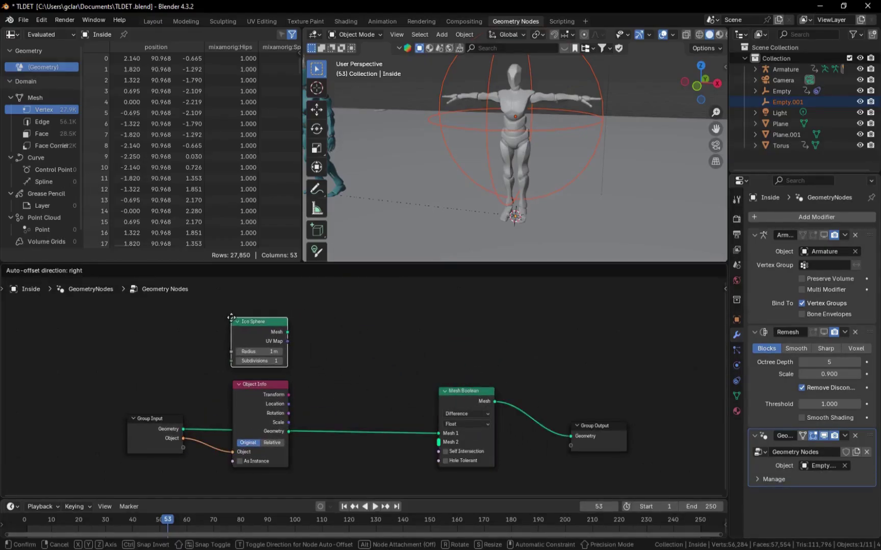
pyautogui.click(232, 317)
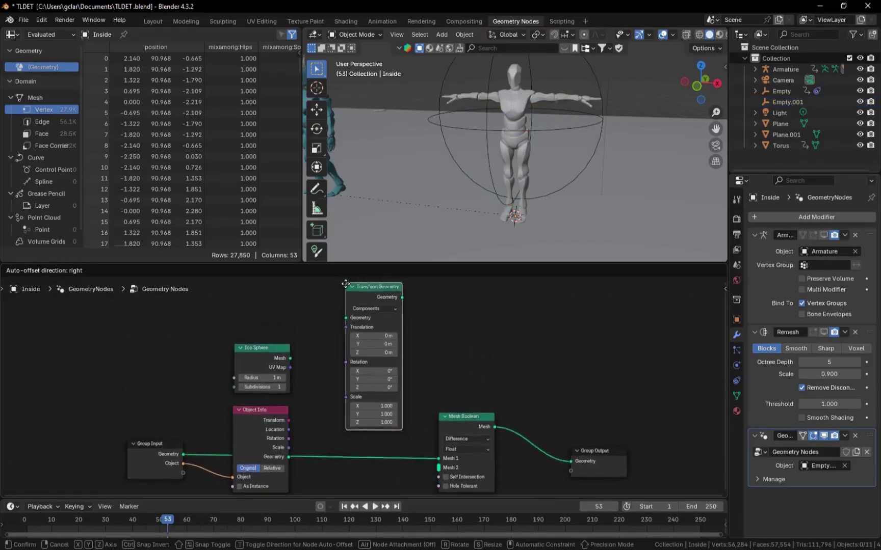
pyautogui.click(339, 375)
pyautogui.moveTo(291, 381); pyautogui.dragTo(344, 350)
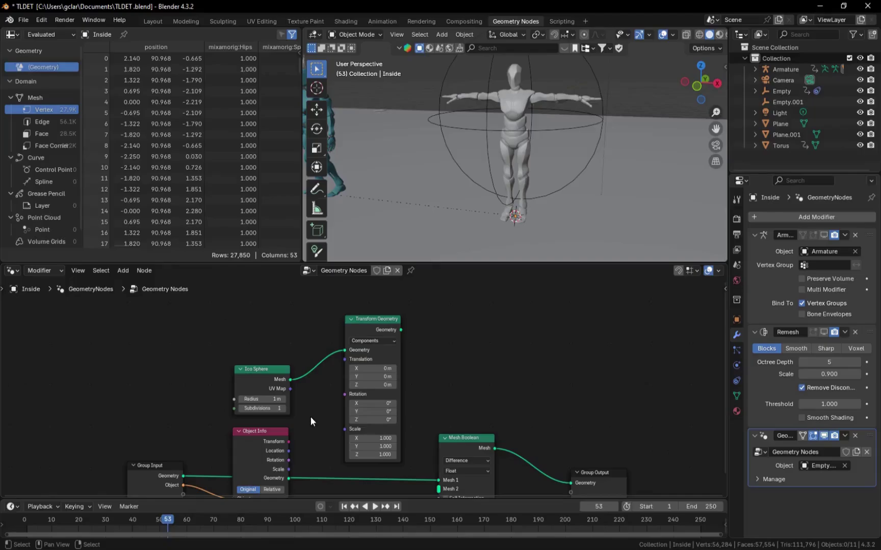
# Link Object Info's location, rotation and scale to Transform Geometry, feed its result into Mesh 2 with Hole Tolerant on, and use Relative space
pyautogui.moveTo(312, 417); pyautogui.dragTo(317, 378, button='middle')
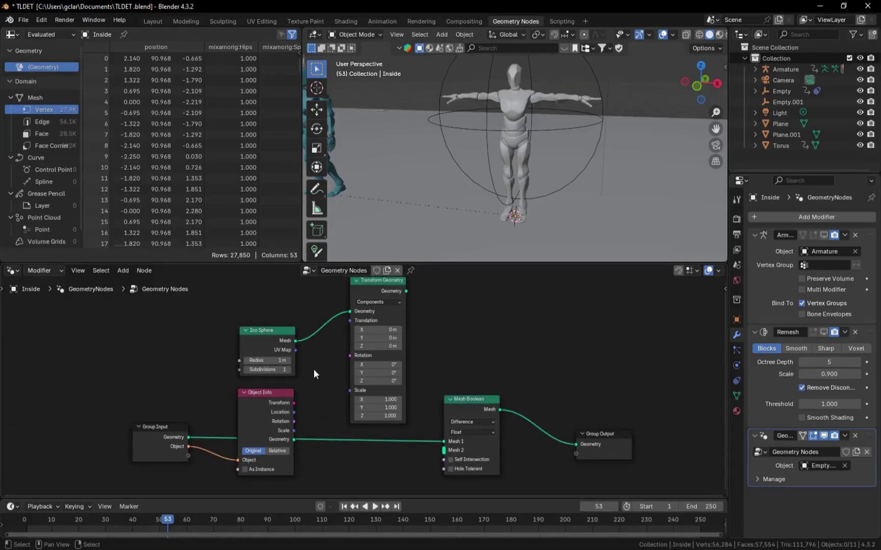
pyautogui.moveTo(294, 412); pyautogui.dragTo(349, 321)
pyautogui.moveTo(294, 421); pyautogui.dragTo(350, 329)
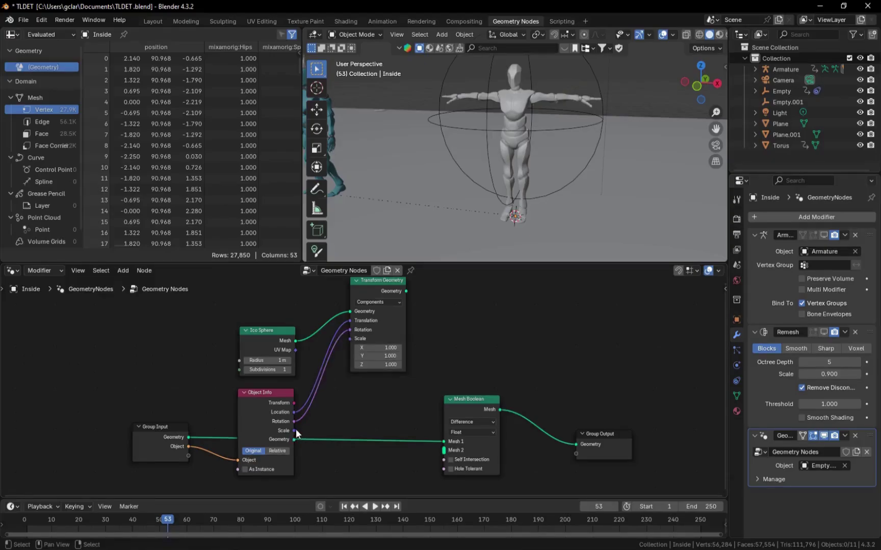
pyautogui.moveTo(294, 430); pyautogui.dragTo(350, 338)
pyautogui.moveTo(400, 300); pyautogui.dragTo(443, 451)
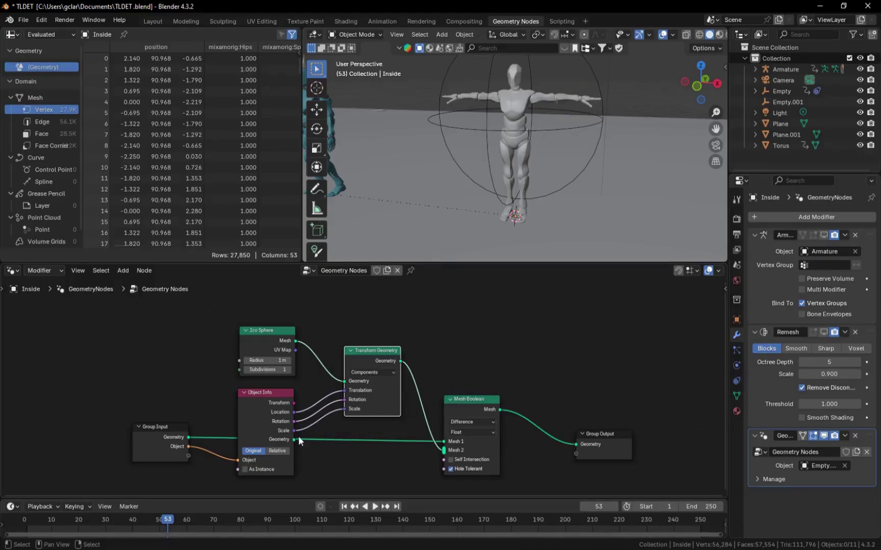
pyautogui.click(277, 451)
# Scale down the sphere empty so that it cuts only the middle of Inside's body
pyautogui.click(484, 142)
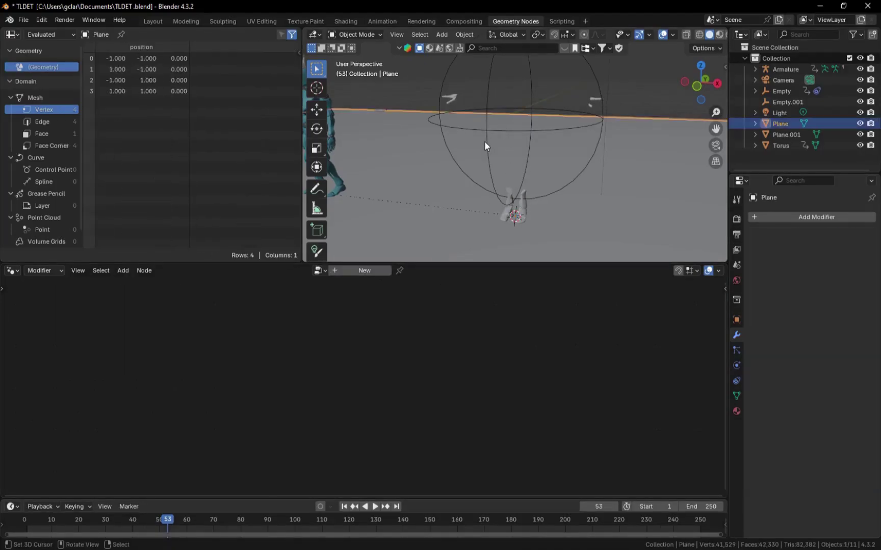
pyautogui.click(488, 139)
pyautogui.press('s')
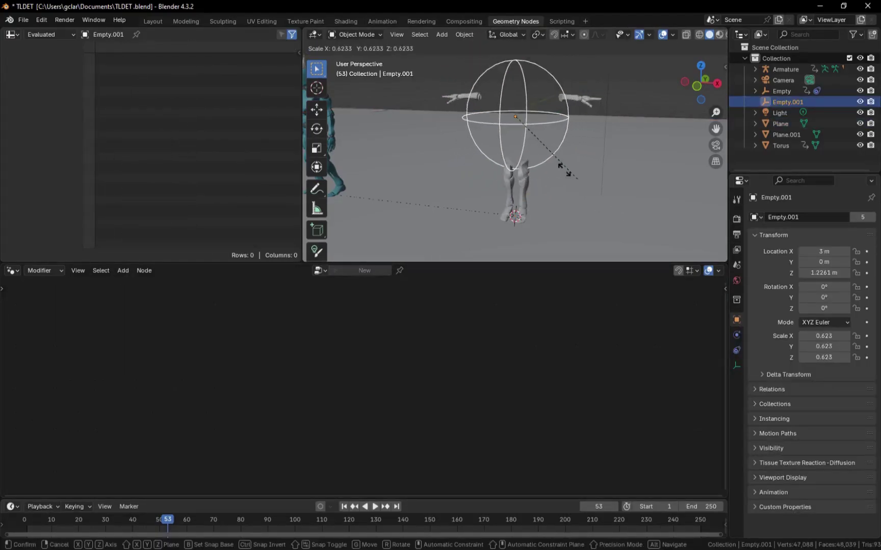
pyautogui.click(539, 141)
# Turn Inside's Remesh viewport display back on and move the modifier below Geometry Nodes in the stack
pyautogui.press('`')
pyautogui.click(568, 152)
pyautogui.moveTo(567, 152); pyautogui.dragTo(584, 103, button='middle')
pyautogui.click(584, 103)
pyautogui.click(825, 331)
pyautogui.moveTo(870, 332); pyautogui.dragTo(877, 419)
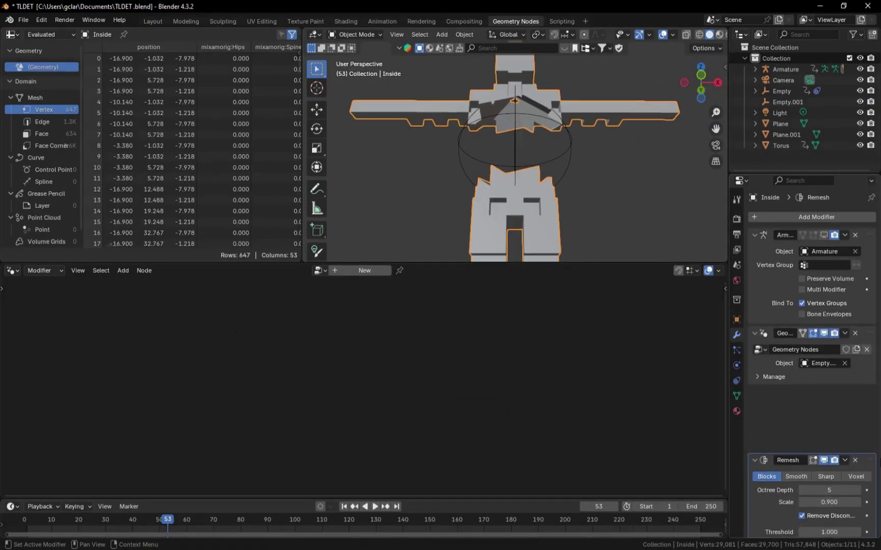
# Test the blocky cut by resizing the sphere empty, leaving it at a uniform scale of 0.266
pyautogui.moveTo(564, 179); pyautogui.dragTo(483, 183, button='middle')
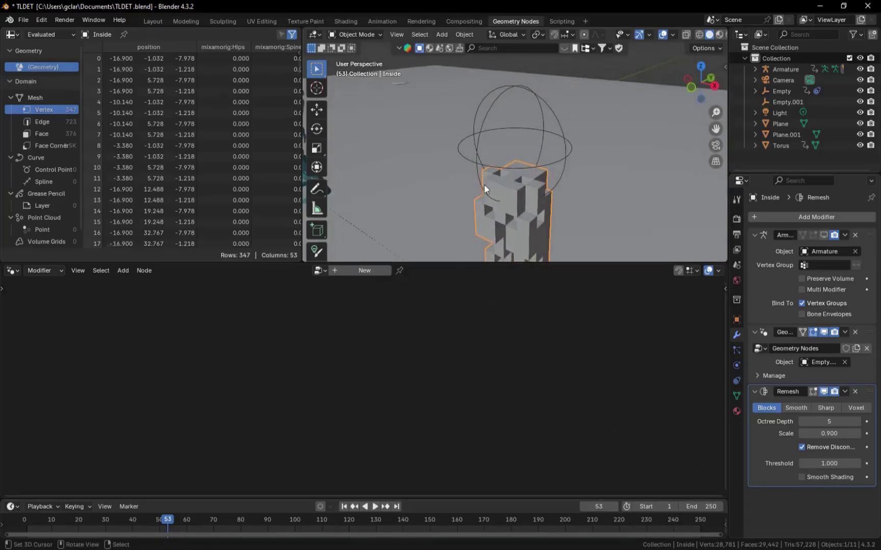
pyautogui.click(534, 92)
pyautogui.press('s')
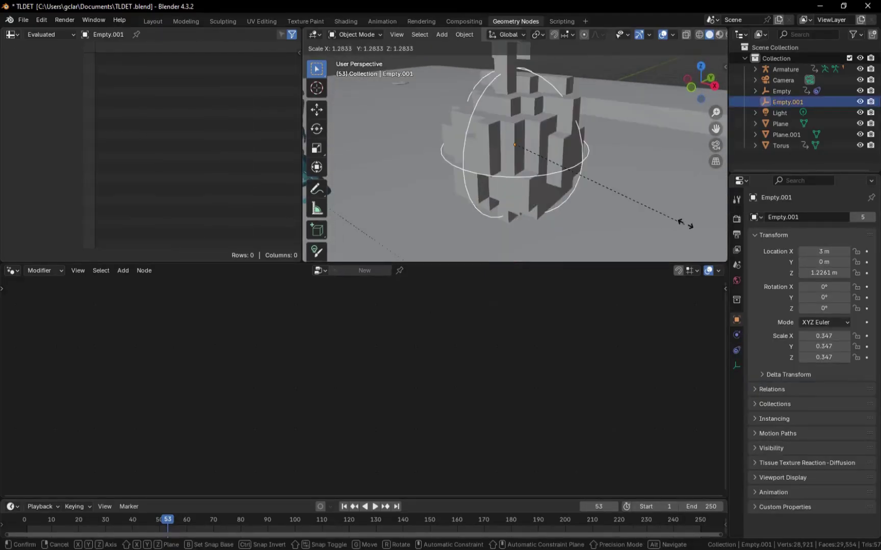
pyautogui.click(646, 200)
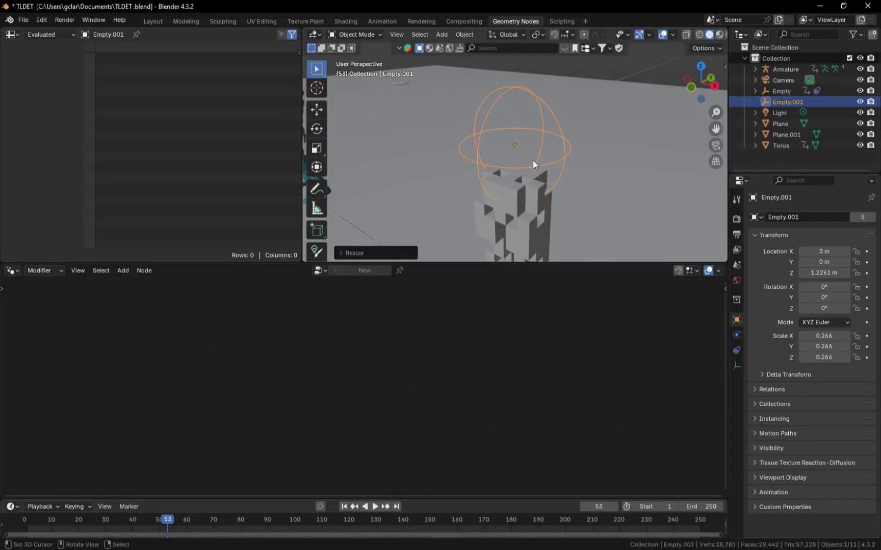
pyautogui.hotkey('ctrl', 'z')
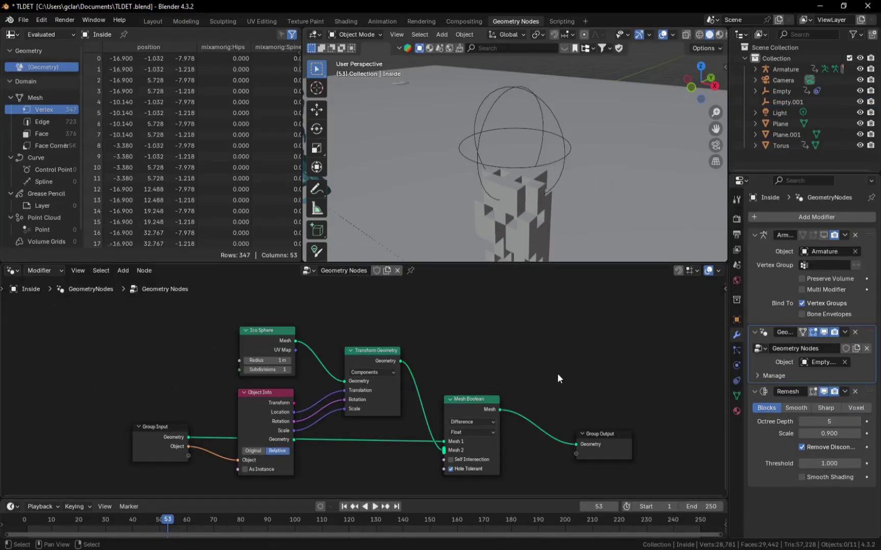
# In the Layout workspace, go to frame 25 and snap the 3D cursor to the existing empty in the character's torso
pyautogui.click(158, 21)
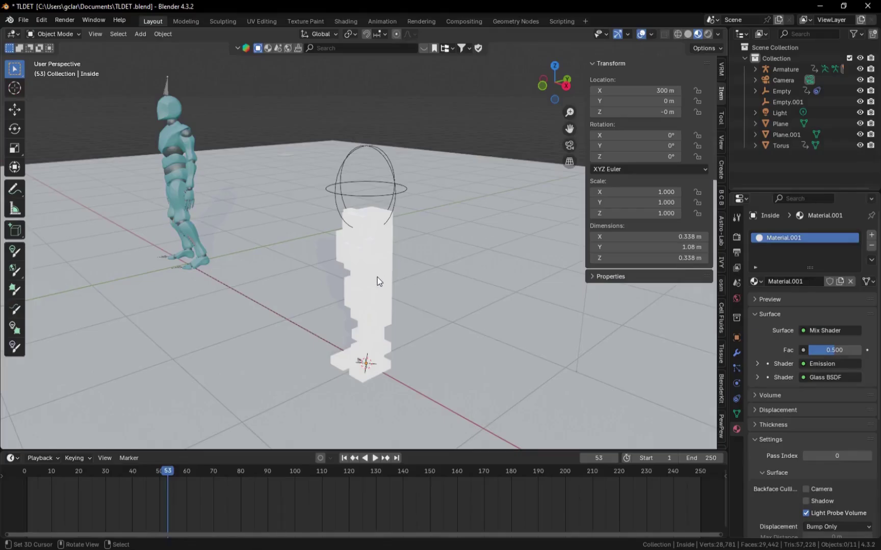
pyautogui.moveTo(377, 277)
pyautogui.mouseDown(button='middle')
pyautogui.moveTo(398, 267)
pyautogui.moveTo(390, 271)
pyautogui.mouseUp(button='middle')
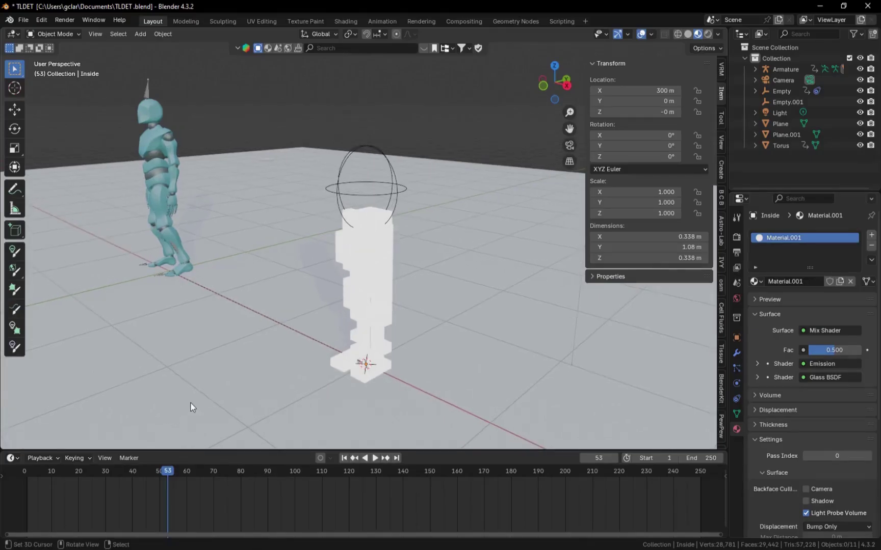
pyautogui.rightClick(369, 143)
pyautogui.moveTo(169, 491); pyautogui.dragTo(97, 513)
pyautogui.rightClick(190, 177)
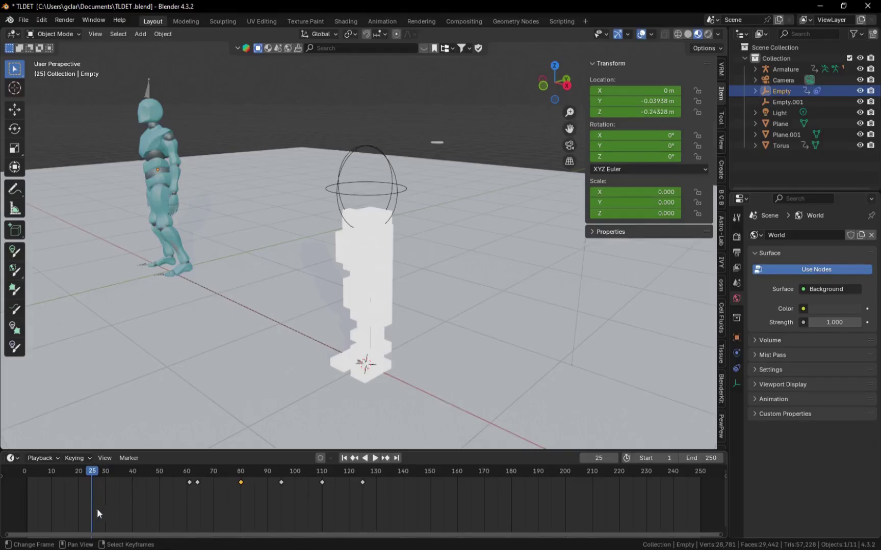
pyautogui.hotkey('shift', 's')
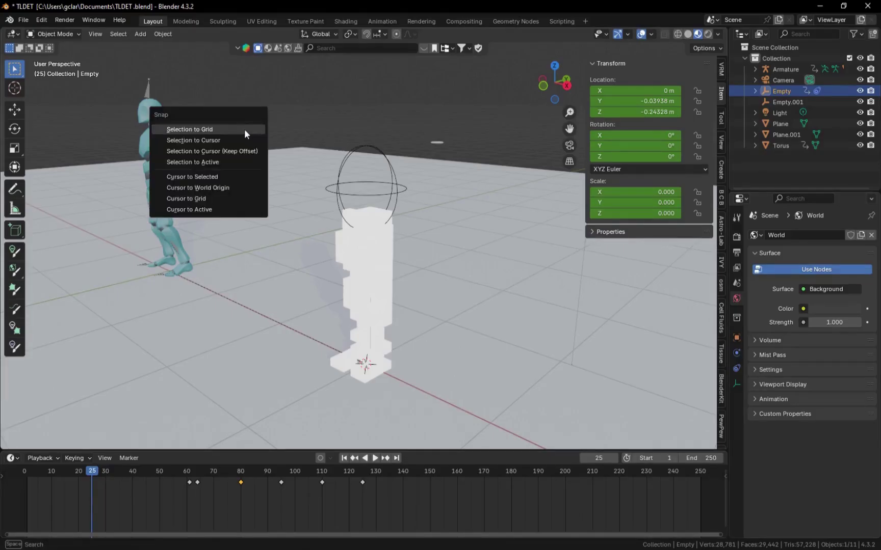
pyautogui.click(233, 180)
# Go to frame 40 and snap the sphere empty Empty.001 to the 3D cursor in the character's torso
pyautogui.moveTo(239, 511); pyautogui.dragTo(133, 511)
pyautogui.click(395, 176)
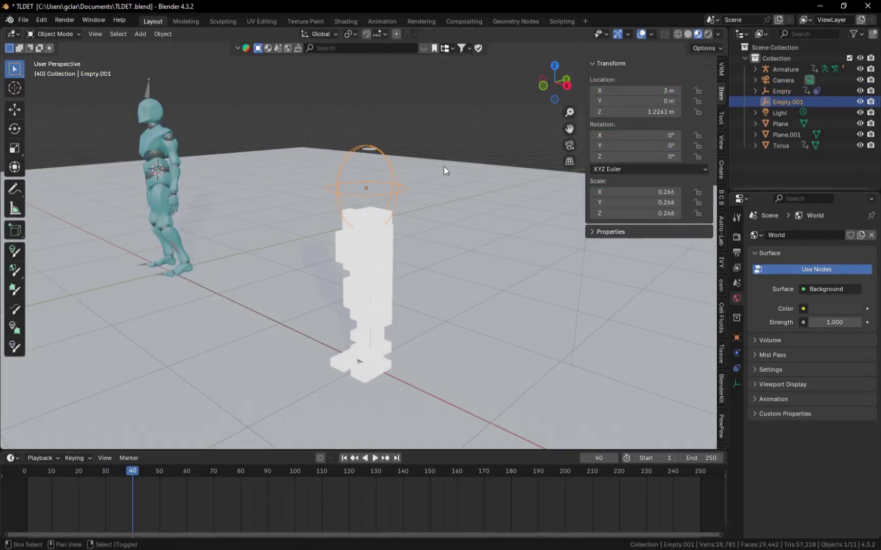
pyautogui.hotkey('shift', 's')
pyautogui.click(428, 131)
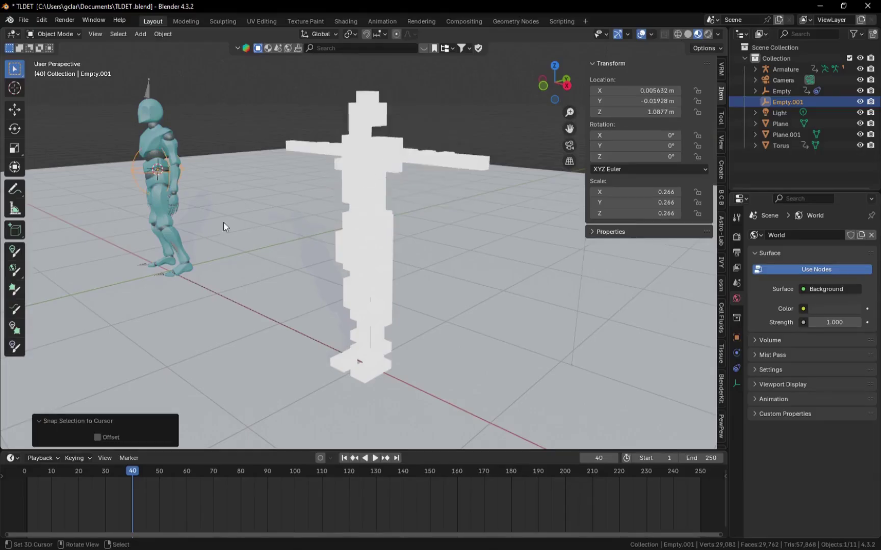
pyautogui.press('`')
pyautogui.click(285, 262)
pyautogui.moveTo(256, 318); pyautogui.dragTo(390, 306, button='middle')
pyautogui.scroll(-5, 389, 306)
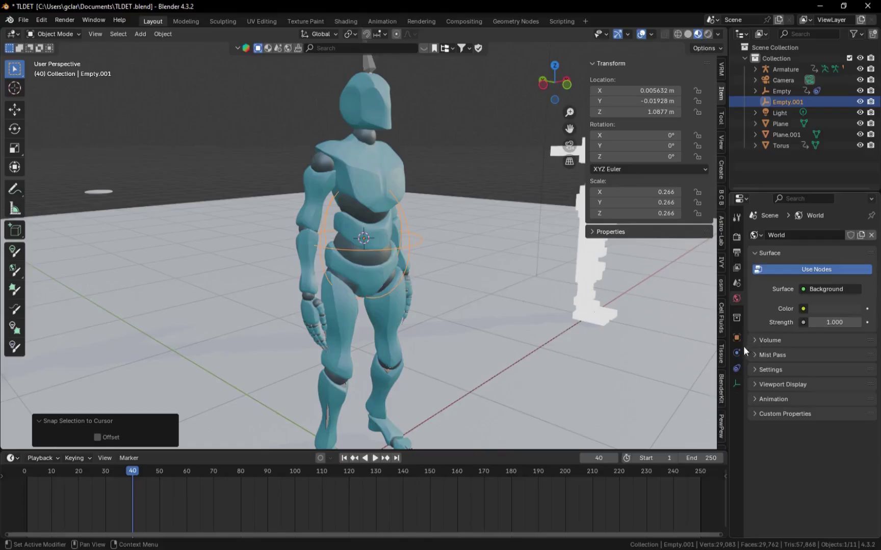
# Add a Child Of constraint to Empty.001 targeting Empty, with Scale X, Y and Z disabled
pyautogui.click(738, 368)
pyautogui.click(827, 234)
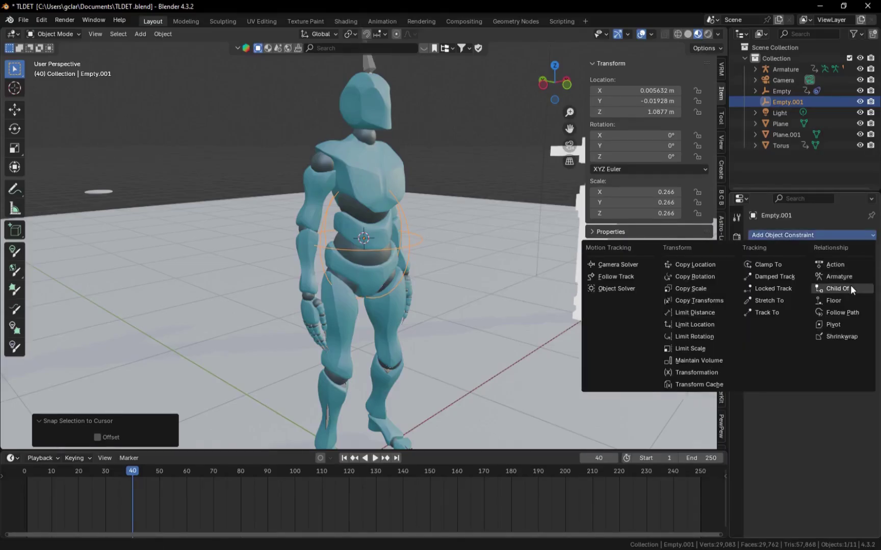
pyautogui.click(850, 289)
pyautogui.click(856, 269)
pyautogui.click(784, 93)
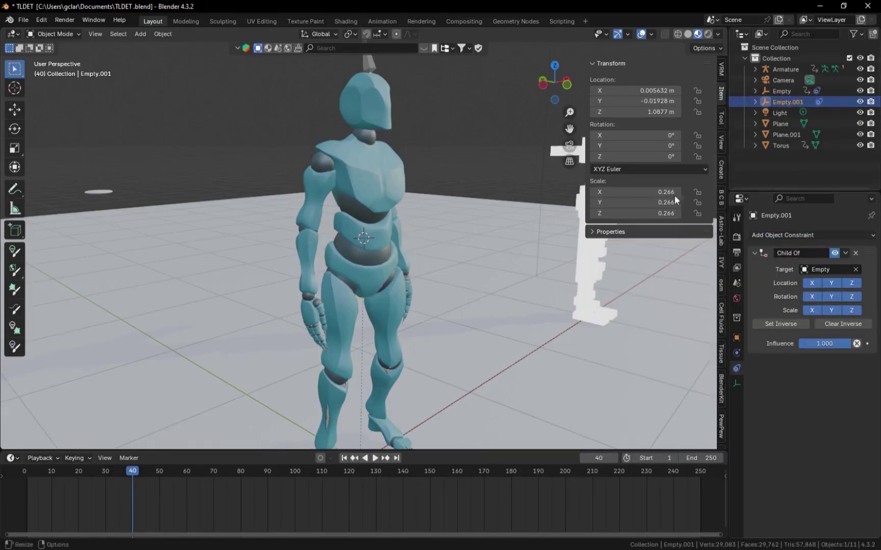
pyautogui.click(376, 458)
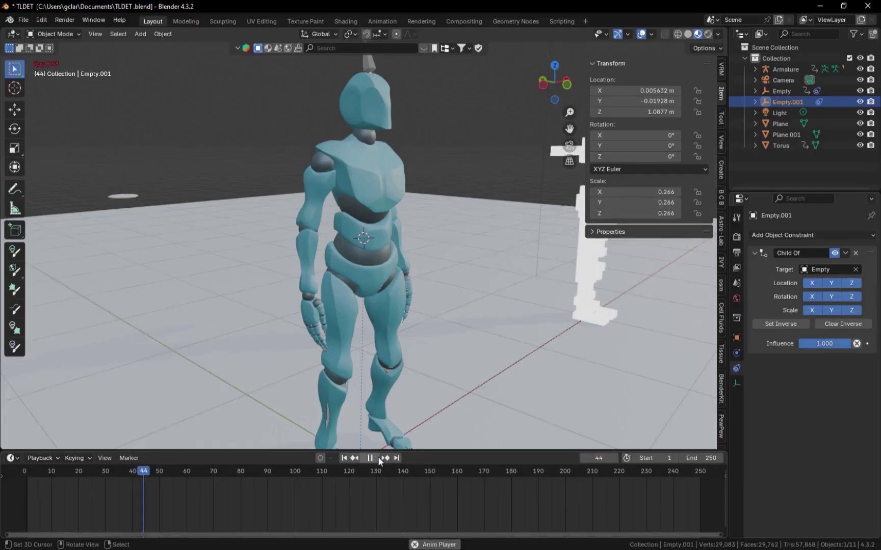
pyautogui.moveTo(811, 310); pyautogui.dragTo(860, 311)
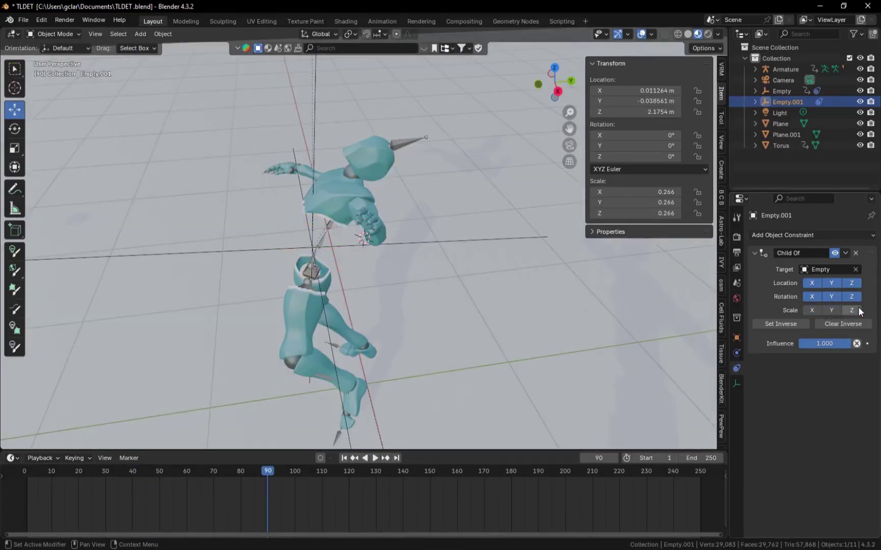
# At frame 90, bring Empty.001 back down to the character and snap it to the 3D cursor
pyautogui.moveTo(411, 336); pyautogui.dragTo(588, 303, button='middle')
pyautogui.scroll(-6, 588, 303)
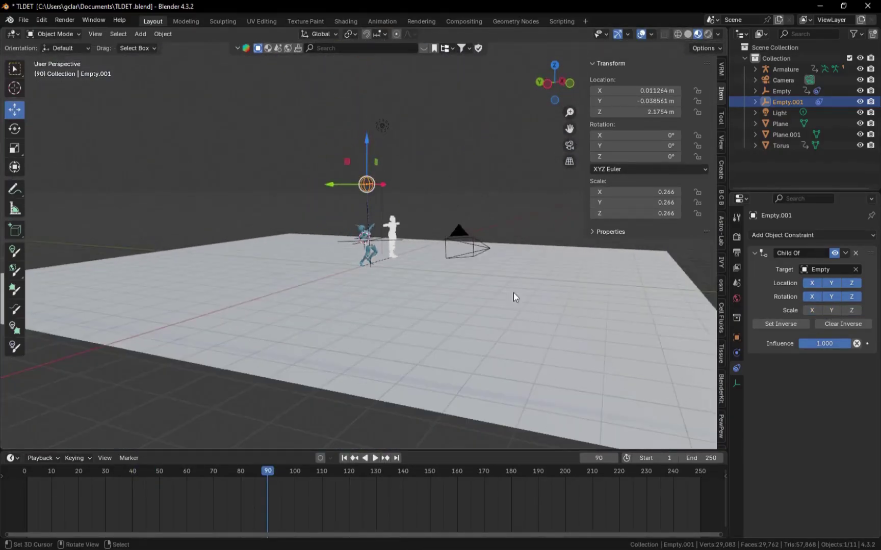
pyautogui.moveTo(367, 139); pyautogui.dragTo(368, 174)
pyautogui.hotkey('shift', 's')
pyautogui.click(391, 176)
pyautogui.press('KP_Decimal')
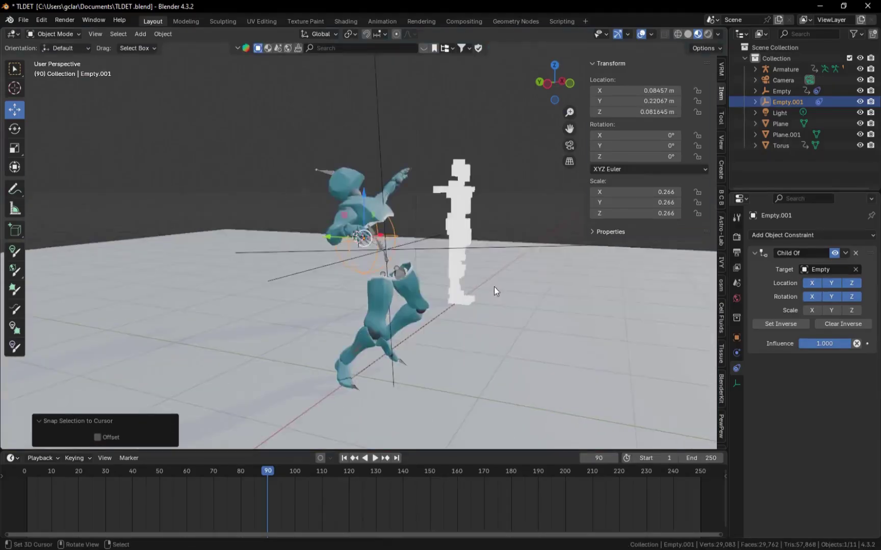
# Snap the 3D cursor to Empty in the open torso and snap Empty.001 onto it
pyautogui.scroll(-8, 497, 287)
pyautogui.hotkey('shift', 's')
pyautogui.rightClick(339, 238)
pyautogui.hotkey('shift', 's')
pyautogui.click(342, 236)
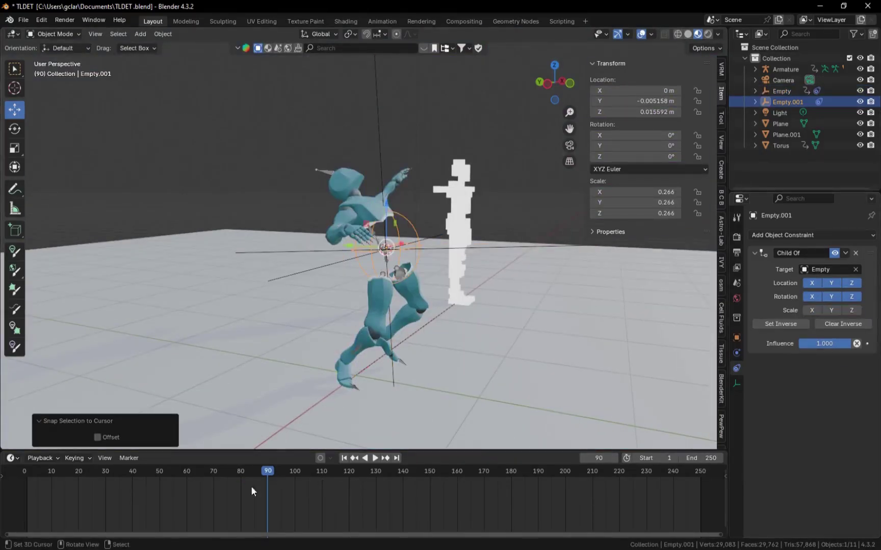
# At frame 96, move Inside -3 m along X onto the character and enable its Armature modifier in the viewport
pyautogui.moveTo(250, 489); pyautogui.dragTo(285, 478)
pyautogui.press('space')
pyautogui.moveTo(443, 366); pyautogui.dragTo(412, 386, button='middle')
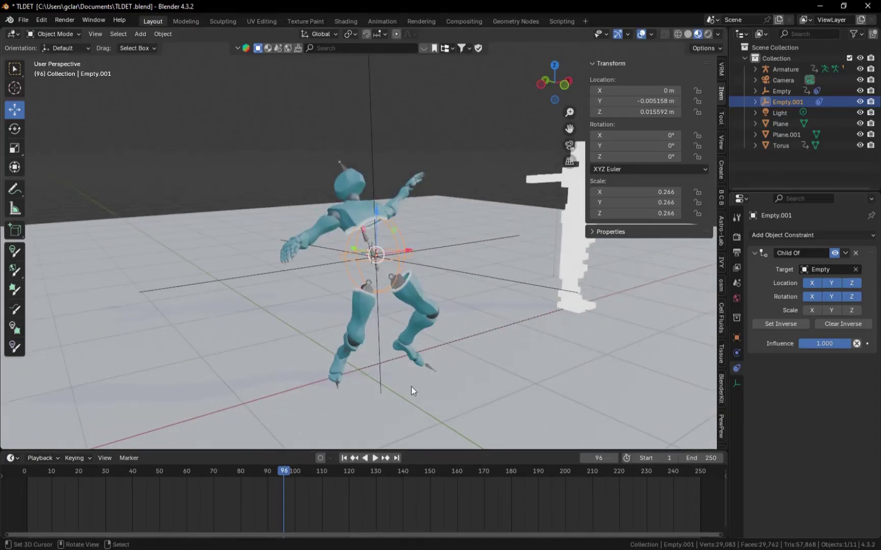
pyautogui.moveTo(416, 335); pyautogui.dragTo(450, 335, button='middle')
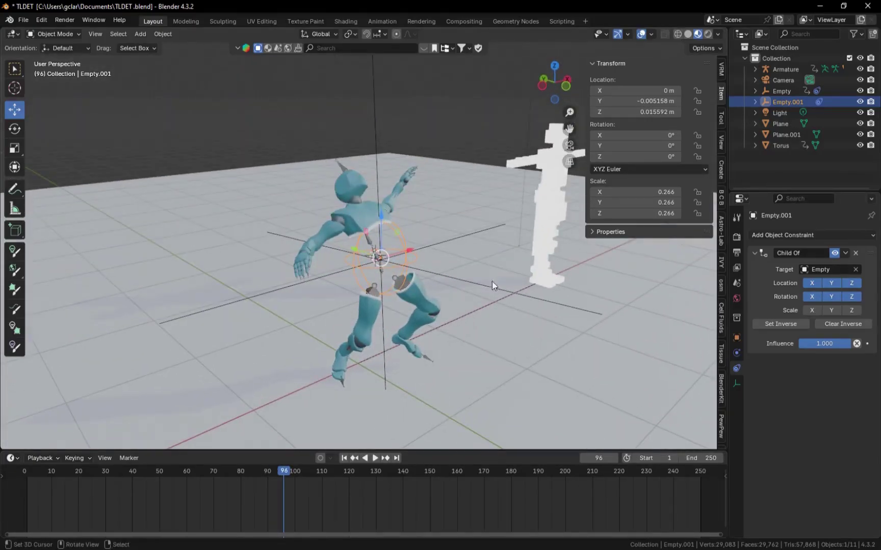
pyautogui.click(553, 265)
pyautogui.moveTo(566, 271); pyautogui.dragTo(400, 340)
pyautogui.click(737, 352)
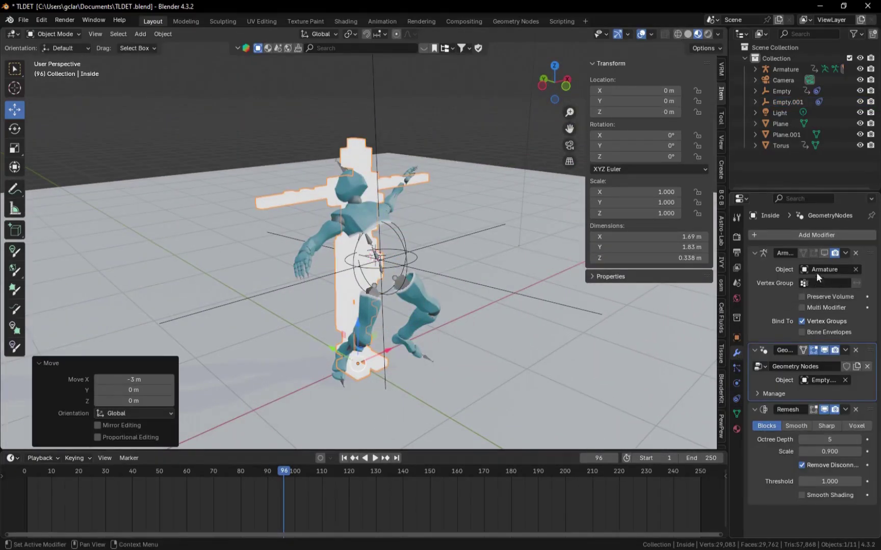
pyautogui.click(824, 253)
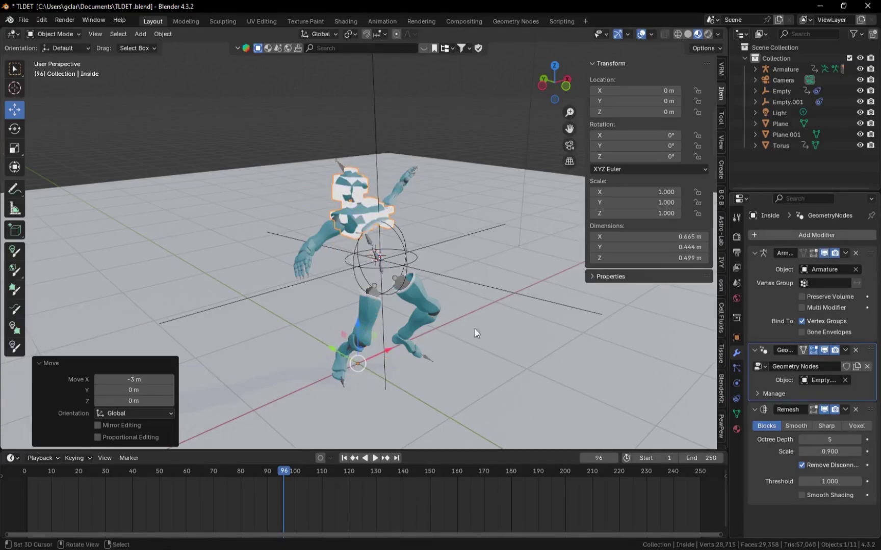
# Select Empty.001, play the animation and examine Inside's blocky cut around the torso at frame 100
pyautogui.moveTo(475, 329); pyautogui.dragTo(457, 319, button='middle')
pyautogui.click(408, 265)
pyautogui.moveTo(415, 285); pyautogui.dragTo(425, 311, button='middle')
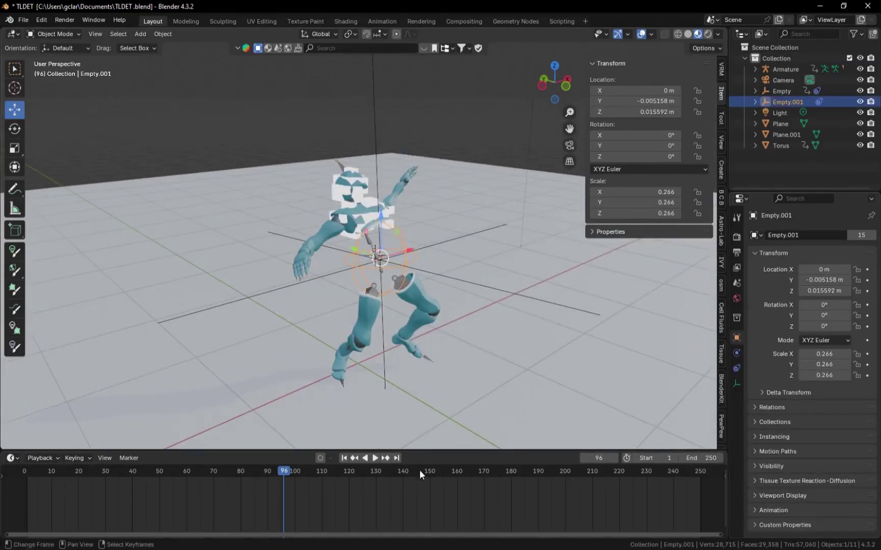
pyautogui.press('space')
pyautogui.press('space')
pyautogui.moveTo(497, 322); pyautogui.dragTo(521, 309, button='middle')
pyautogui.click(584, 461)
pyautogui.moveTo(474, 376)
pyautogui.mouseDown(button='middle')
pyautogui.moveTo(592, 358)
pyautogui.moveTo(466, 365)
pyautogui.mouseUp(button='middle')
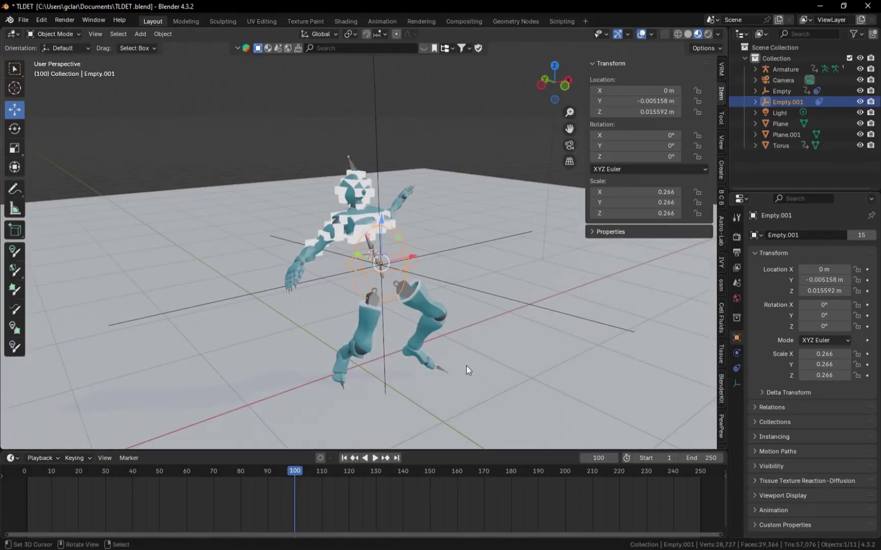
pyautogui.moveTo(467, 366); pyautogui.dragTo(369, 189, button='middle')
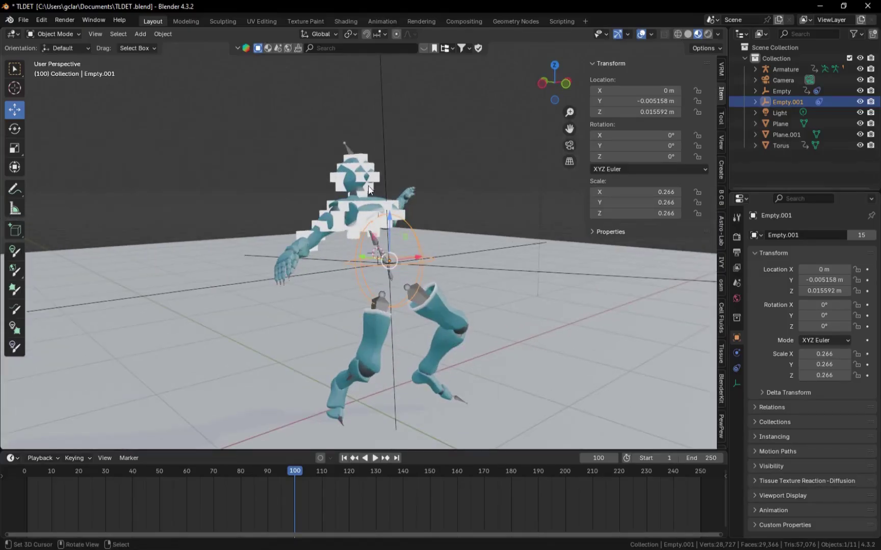
# In Inside's mesh, circle-select the fingers of both hands in wireframe, extend the selection to linked geometry and delete it
pyautogui.click(369, 189)
pyautogui.press('Tab')
pyautogui.scroll(5, 502, 371)
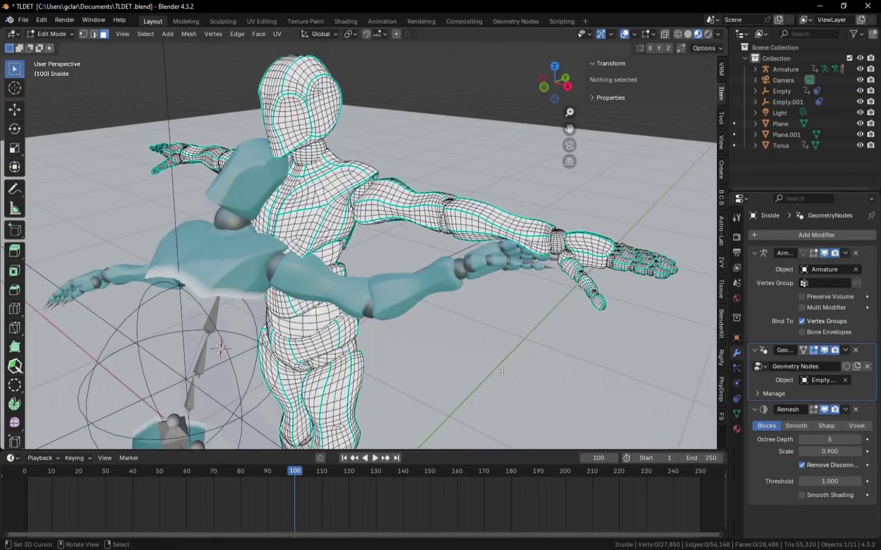
pyautogui.moveTo(531, 346); pyautogui.dragTo(520, 363, button='middle')
pyautogui.hotkey('shift', 'z')
pyautogui.press('c')
pyautogui.moveTo(551, 398); pyautogui.dragTo(519, 331)
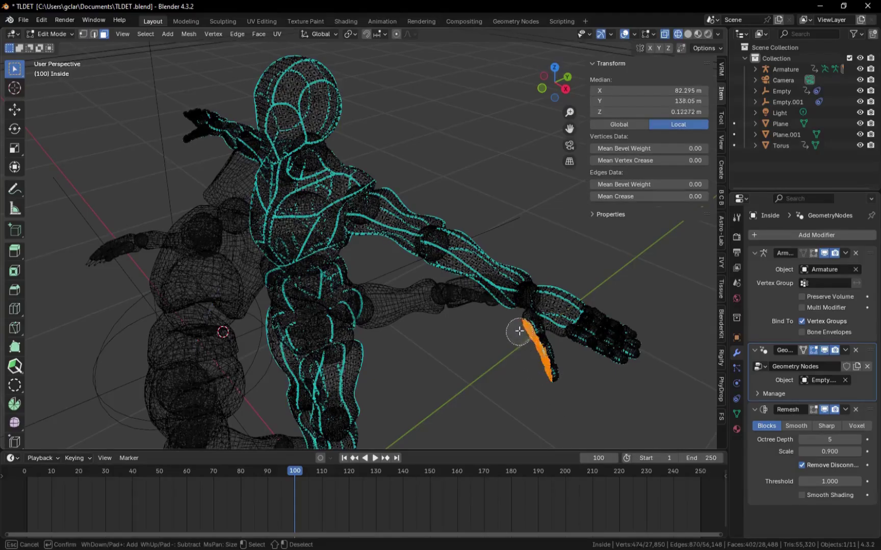
pyautogui.moveTo(647, 322)
pyautogui.mouseDown()
pyautogui.moveTo(601, 322)
pyautogui.moveTo(637, 367)
pyautogui.mouseUp()
pyautogui.rightClick(637, 368)
pyautogui.moveTo(637, 367); pyautogui.dragTo(414, 321, button='middle')
pyautogui.press('c')
pyautogui.moveTo(336, 347)
pyautogui.mouseDown()
pyautogui.moveTo(374, 281)
pyautogui.moveTo(291, 252)
pyautogui.mouseUp()
pyautogui.press('Escape')
pyautogui.hotkey('ctrl', 'l')
pyautogui.moveTo(291, 252)
pyautogui.mouseDown(button='middle')
pyautogui.moveTo(436, 328)
pyautogui.moveTo(471, 306)
pyautogui.mouseUp(button='middle')
pyautogui.press('x')
pyautogui.click(471, 305)
pyautogui.press('a')
pyautogui.press('a')
pyautogui.scroll(-5, 356, 330)
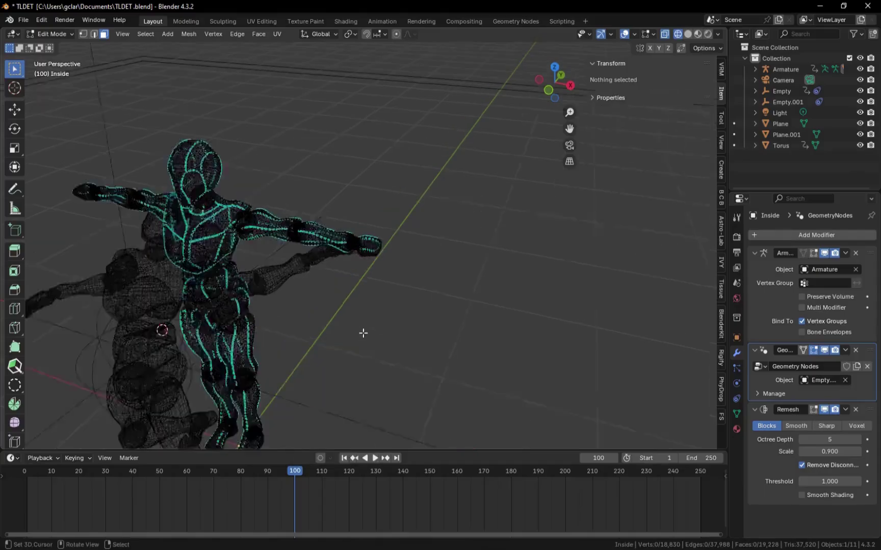
# Try shrinking the whole Inside mesh along its normals
pyautogui.scroll(4, 346, 325)
pyautogui.scroll(-2, 333, 322)
pyautogui.press('a')
pyautogui.moveTo(335, 336); pyautogui.dragTo(477, 285, button='middle')
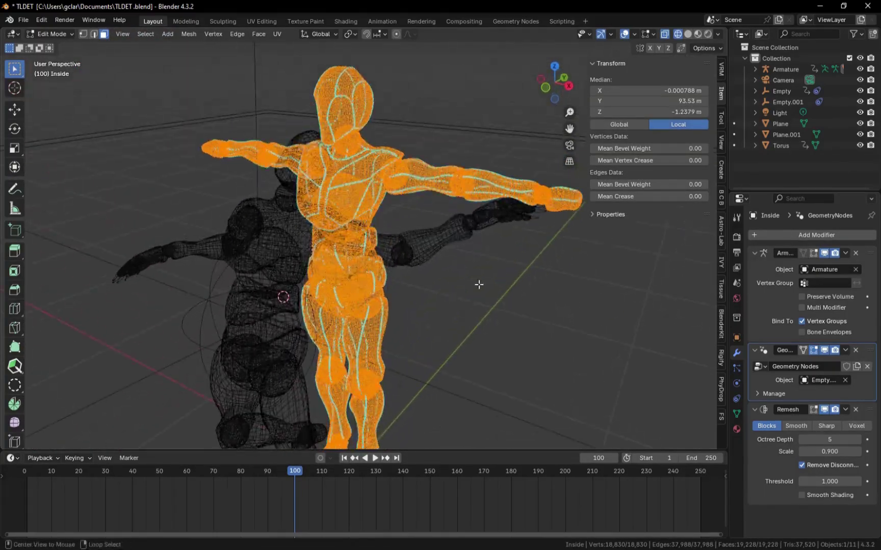
pyautogui.hotkey('alt', 's')
pyautogui.click(467, 75)
pyautogui.press('Tab')
pyautogui.moveTo(352, 229); pyautogui.dragTo(511, 264, button='middle')
pyautogui.hotkey('ctrl', 'z')
pyautogui.hotkey('ctrl', 'z')
# Shrink the whole Inside mesh along its normals again, return to Object Mode and use Solid shading
pyautogui.hotkey('alt', 's')
pyautogui.click(441, 249)
pyautogui.moveTo(434, 248)
pyautogui.mouseDown(button='middle')
pyautogui.moveTo(464, 273)
pyautogui.moveTo(487, 247)
pyautogui.mouseUp(button='middle')
pyautogui.press('Tab')
pyautogui.hotkey('shift', 'z')
pyautogui.scroll(-3, 464, 273)
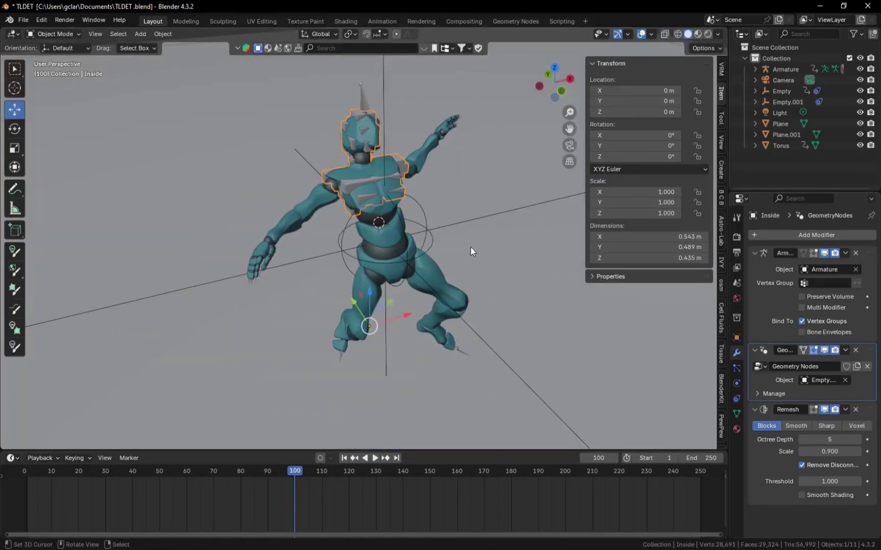
# Separate Inside's mesh into individual objects by loose parts
pyautogui.press('Tab')
pyautogui.press('p')
pyautogui.click(467, 226)
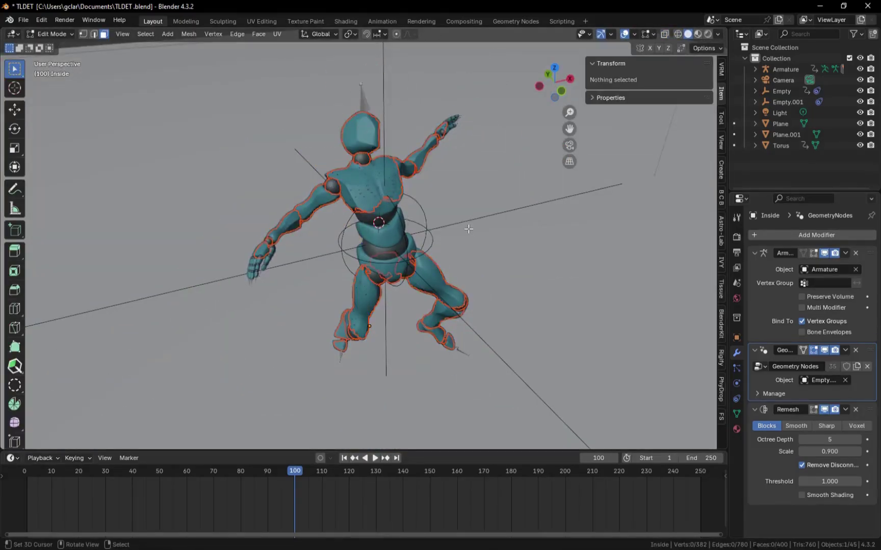
pyautogui.moveTo(468, 229); pyautogui.dragTo(480, 208, button='middle')
pyautogui.scroll(4, 479, 208)
pyautogui.keyDown('shift'); pyautogui.moveTo(423, 403); pyautogui.dragTo(406, 244, button='middle'); pyautogui.keyUp('shift')
pyautogui.press('Tab')
pyautogui.click(336, 241)
pyautogui.click(518, 236)
pyautogui.scroll(-2, 499, 224)
pyautogui.keyDown('shift'); pyautogui.moveTo(465, 117); pyautogui.dragTo(443, 311, button='middle'); pyautogui.keyUp('shift')
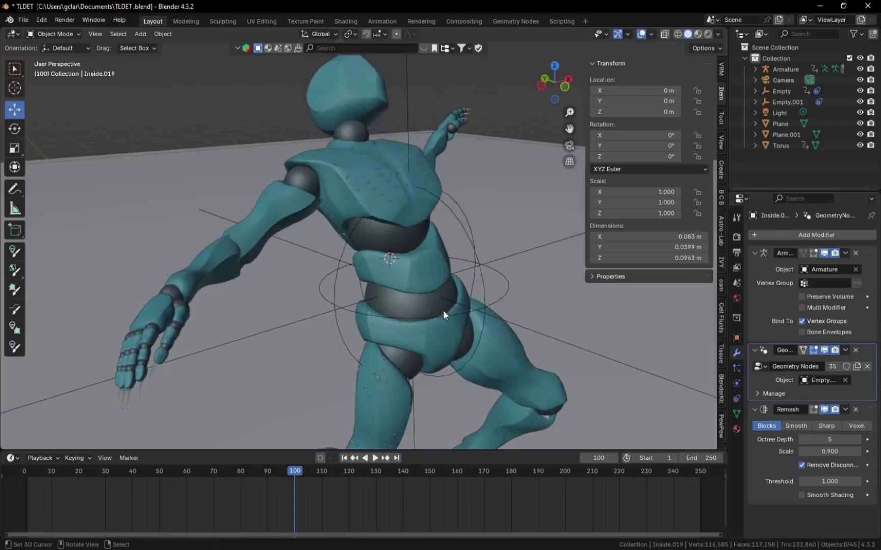
# Select the chest and leg pieces of Inside that poke through the body and scale their geometry to 0.943 in Edit Mode
pyautogui.click(382, 169)
pyautogui.press('Tab')
pyautogui.click(350, 34)
pyautogui.press('Tab')
pyautogui.moveTo(433, 272); pyautogui.dragTo(415, 301, button='middle')
pyautogui.keyDown('shift'); pyautogui.moveTo(428, 438); pyautogui.dragTo(459, 286, button='middle'); pyautogui.keyUp('shift')
pyautogui.scroll(3, 448, 305)
pyautogui.keyDown('shift'); pyautogui.rightClick(390, 356); pyautogui.keyUp('shift')
pyautogui.scroll(4, 510, 331)
pyautogui.keyDown('shift'); pyautogui.rightClick(526, 248); pyautogui.keyUp('shift')
pyautogui.scroll(-2, 387, 242)
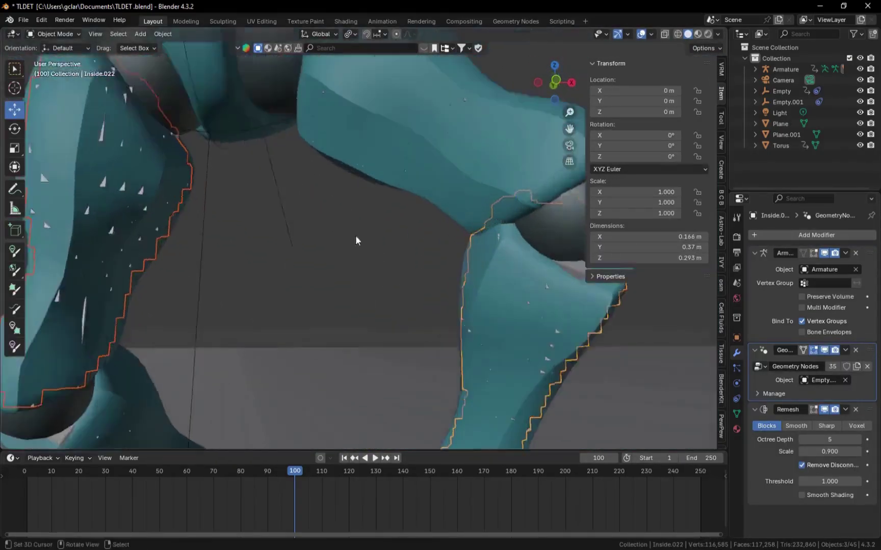
pyautogui.keyDown('shift'); pyautogui.moveTo(377, 168); pyautogui.dragTo(357, 265, button='middle'); pyautogui.keyUp('shift')
pyautogui.keyDown('shift'); pyautogui.rightClick(382, 240); pyautogui.keyUp('shift')
pyautogui.keyDown('shift'); pyautogui.moveTo(285, 403); pyautogui.dragTo(408, 224, button='middle'); pyautogui.keyUp('shift')
pyautogui.keyDown('shift'); pyautogui.rightClick(361, 305); pyautogui.keyUp('shift')
pyautogui.scroll(-5, 367, 306)
pyautogui.moveTo(434, 301); pyautogui.dragTo(470, 333, button='middle')
pyautogui.keyDown('shift'); pyautogui.moveTo(459, 153); pyautogui.dragTo(448, 327, button='middle'); pyautogui.keyUp('shift')
pyautogui.moveTo(449, 326); pyautogui.dragTo(521, 295, button='middle')
pyautogui.press('Tab')
pyautogui.press('s')
pyautogui.click(586, 317)
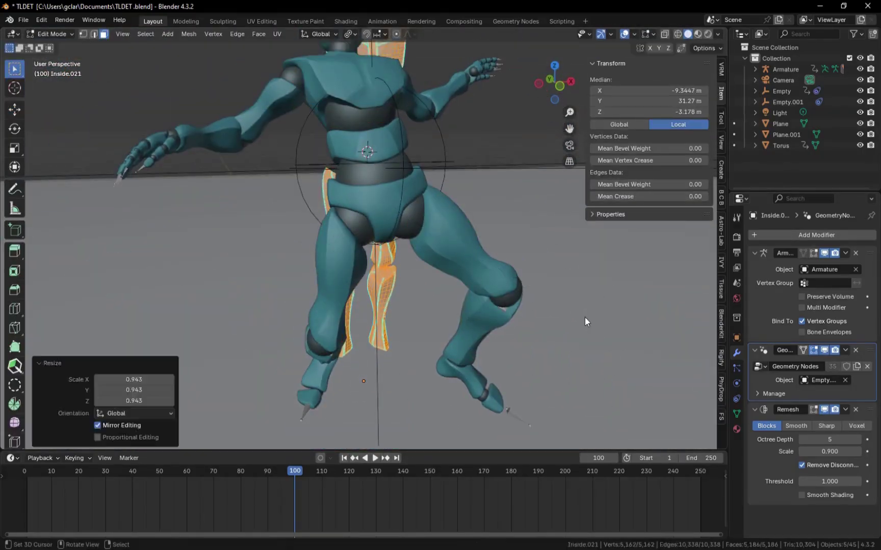
pyautogui.press('Tab')
# Deselect everything and switch the viewport to Rendered shading
pyautogui.moveTo(585, 317); pyautogui.dragTo(433, 229, button='middle')
pyautogui.scroll(4, 419, 316)
pyautogui.moveTo(433, 230)
pyautogui.keyDown('shift'); pyautogui.mouseDown(button='middle')
pyautogui.moveTo(419, 316)
pyautogui.moveTo(351, 285)
pyautogui.moveTo(468, 346)
pyautogui.moveTo(513, 283)
pyautogui.mouseUp(button='middle'); pyautogui.keyUp('shift')
pyautogui.scroll(-6, 351, 285)
pyautogui.press('a')
pyautogui.hotkey('shift', 'z')
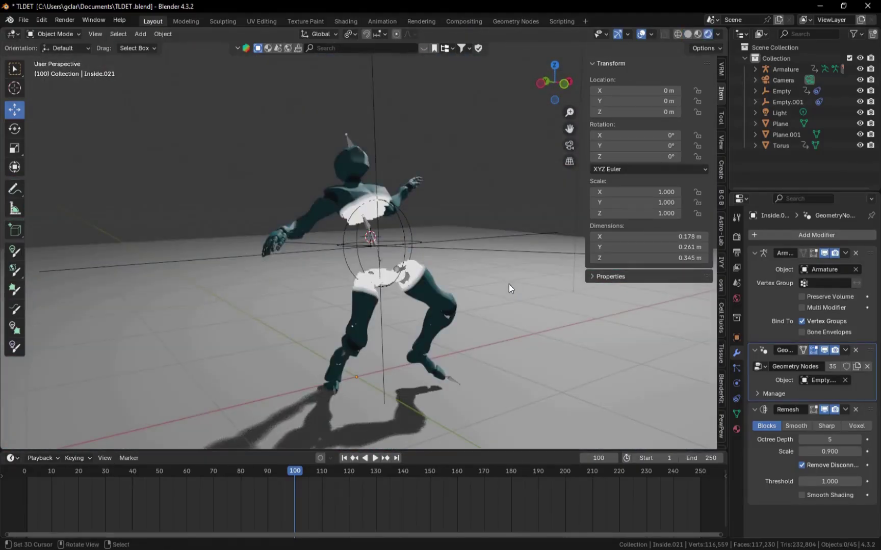
# Go to frame 64, Empty's second keyframe, and apply the scale of the sphere empty Empty.001
pyautogui.rightClick(412, 251)
pyautogui.rightClick(383, 377)
pyautogui.rightClick(409, 215)
pyautogui.rightClick(409, 215)
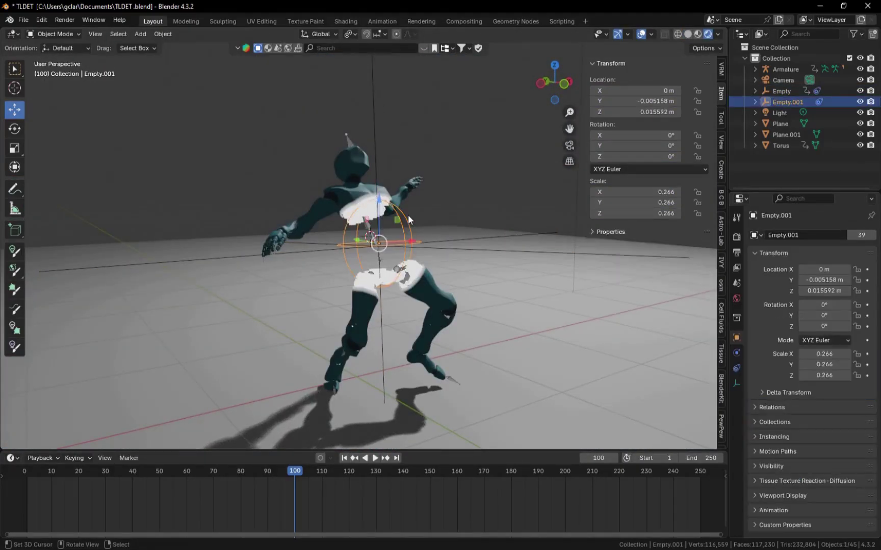
pyautogui.click(370, 103)
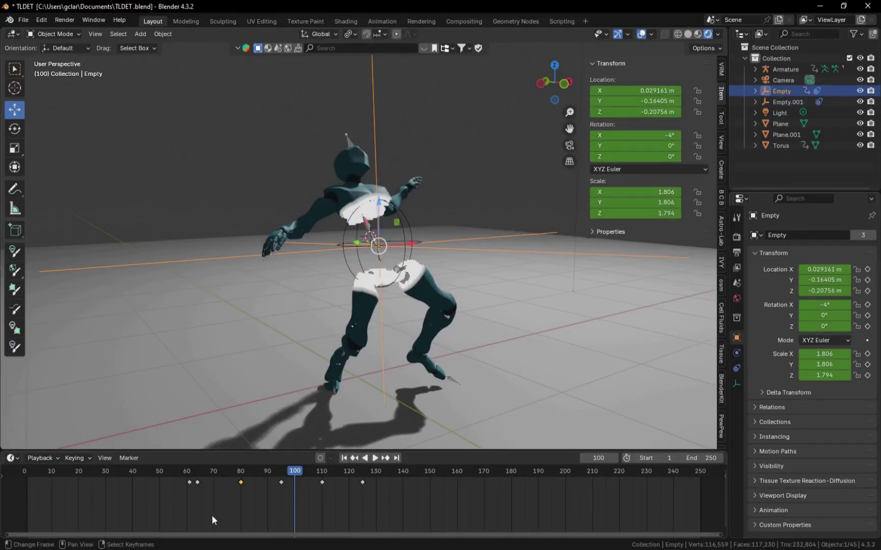
pyautogui.click(196, 508)
pyautogui.press('F3')
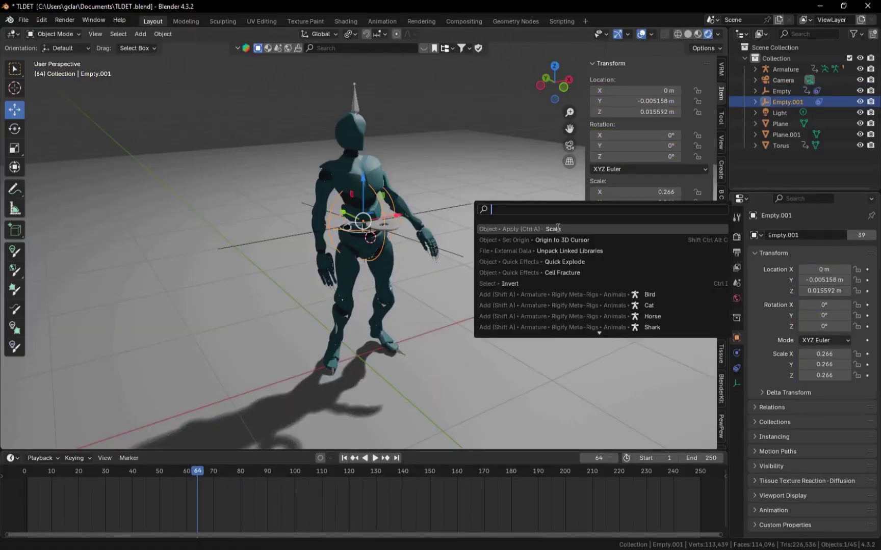
pyautogui.click(557, 229)
# Set Empty.001's Z scale to 0.268 and keyframe its scale at frame 64
pyautogui.click(648, 213)
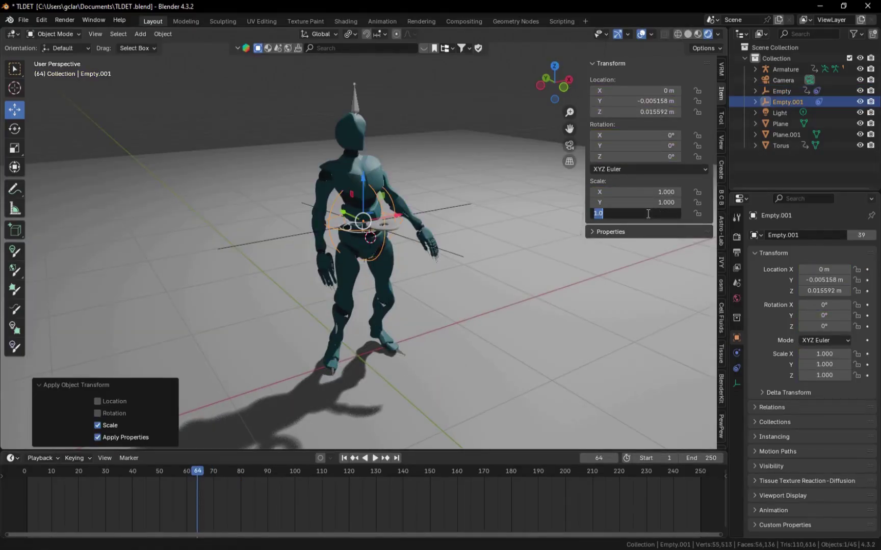
pyautogui.write('0.268')
pyautogui.press('Return')
pyautogui.moveTo(503, 293)
pyautogui.mouseDown(button='middle')
pyautogui.moveTo(513, 272)
pyautogui.moveTo(550, 256)
pyautogui.moveTo(537, 235)
pyautogui.moveTo(505, 276)
pyautogui.mouseUp(button='middle')
pyautogui.scroll(7, 504, 277)
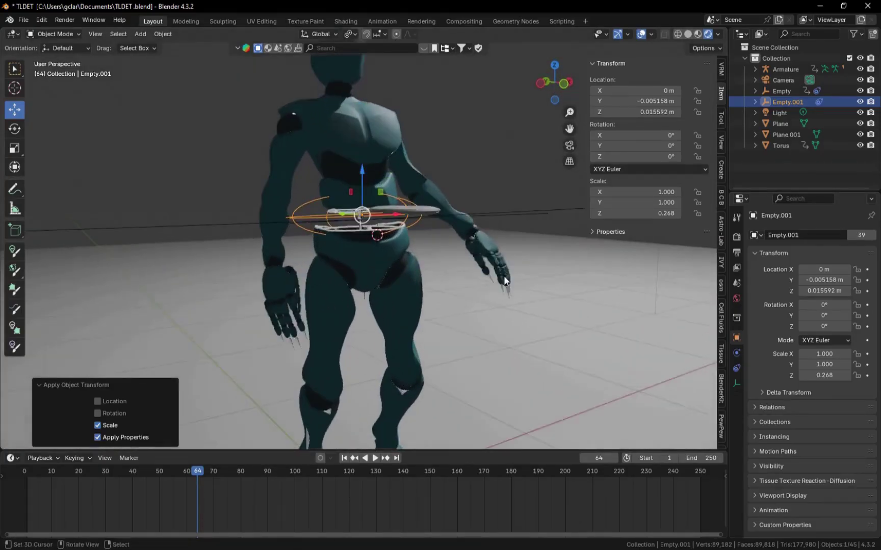
pyautogui.scroll(-8, 515, 307)
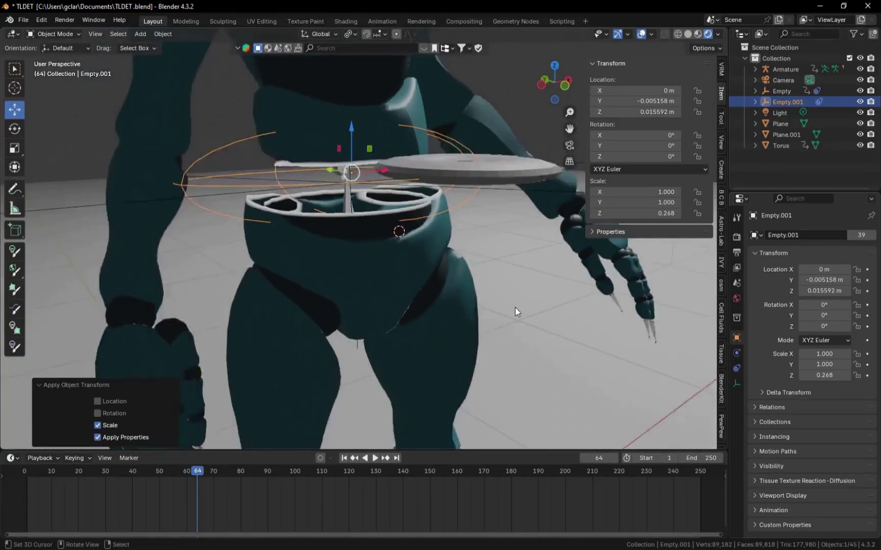
pyautogui.moveTo(515, 307); pyautogui.dragTo(523, 294, button='middle')
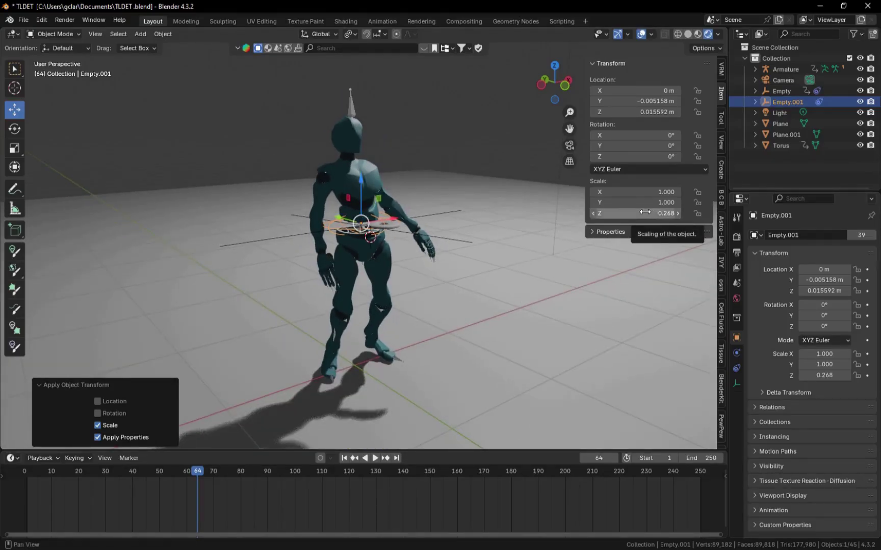
pyautogui.press('i')
pyautogui.click(285, 238)
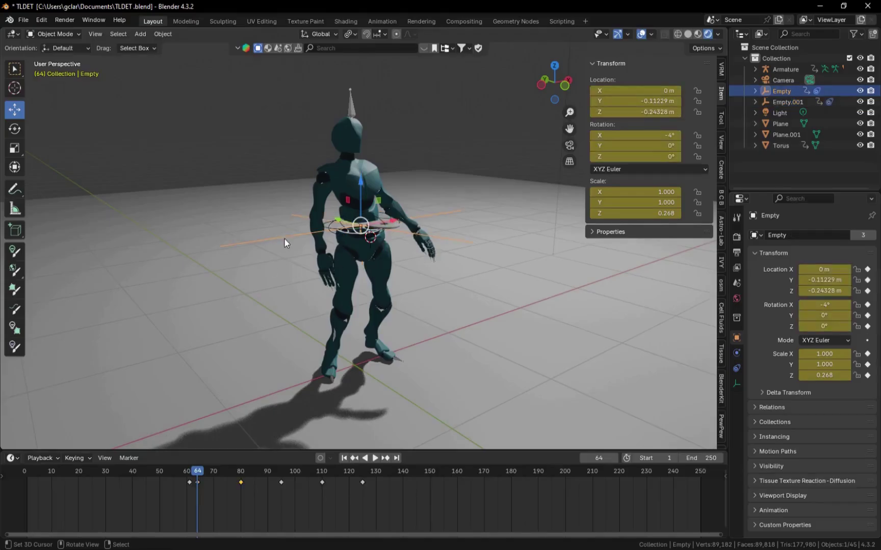
pyautogui.hotkey('ctrl', 'z')
pyautogui.hotkey('ctrl', 'shift', 'z')
# At frame 61, set Empty.001's X, Y and Z scale to 0 and keyframe the scale
pyautogui.click(189, 501)
pyautogui.click(330, 228)
pyautogui.moveTo(612, 192); pyautogui.dragTo(612, 213)
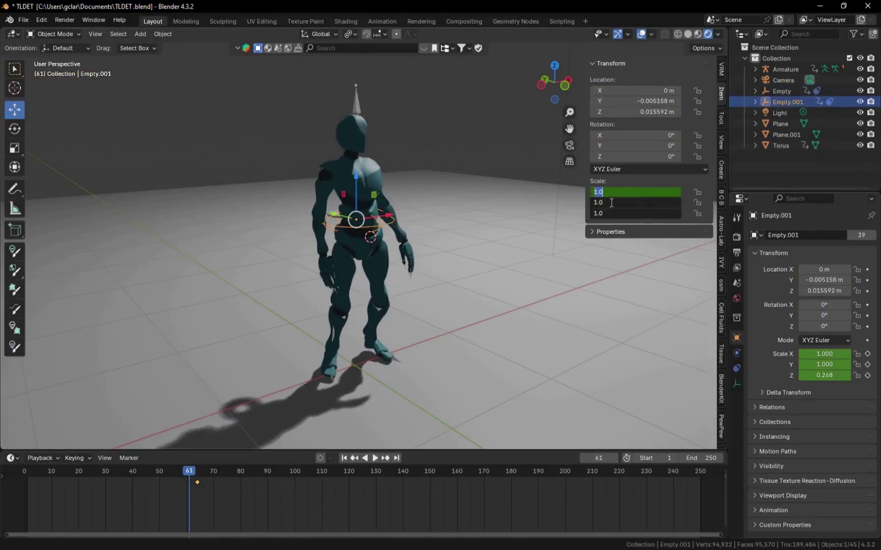
pyautogui.write('0')
pyautogui.press('Return')
pyautogui.press('i')
# At frame 80, set Empty.001's scale to 1.323 on all axes to match Empty and keyframe it
pyautogui.press('space')
pyautogui.press('space')
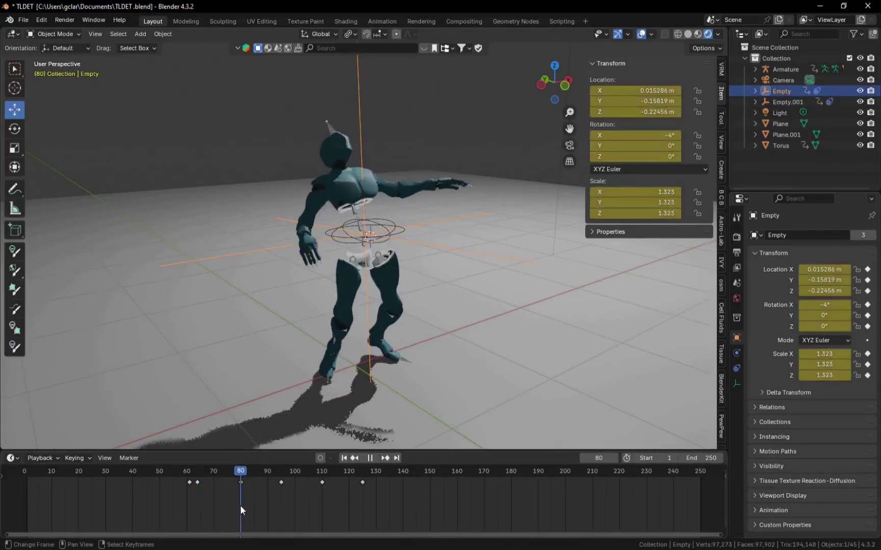
pyautogui.click(372, 224)
pyautogui.click(373, 224)
pyautogui.press('i')
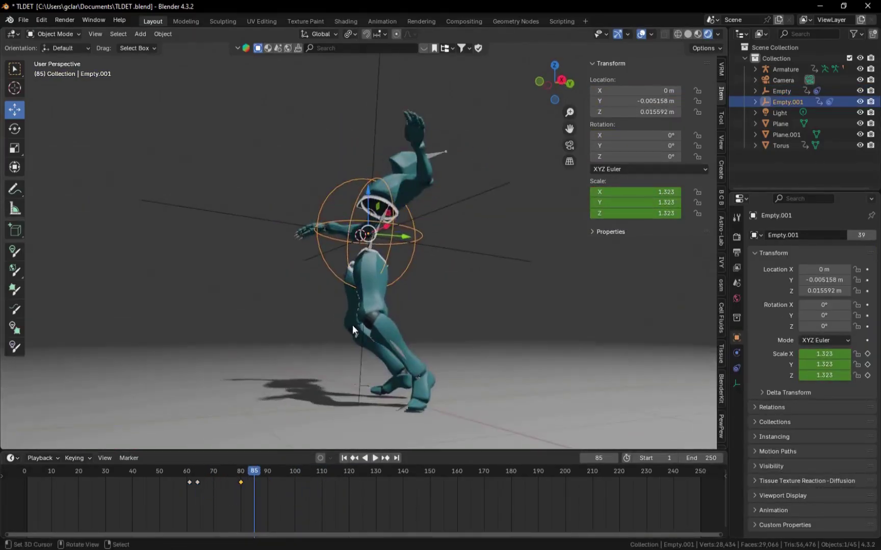
# Filter the outliner for "inside" and select the Inside objects in the list, down to Inside.034
pyautogui.click(802, 35)
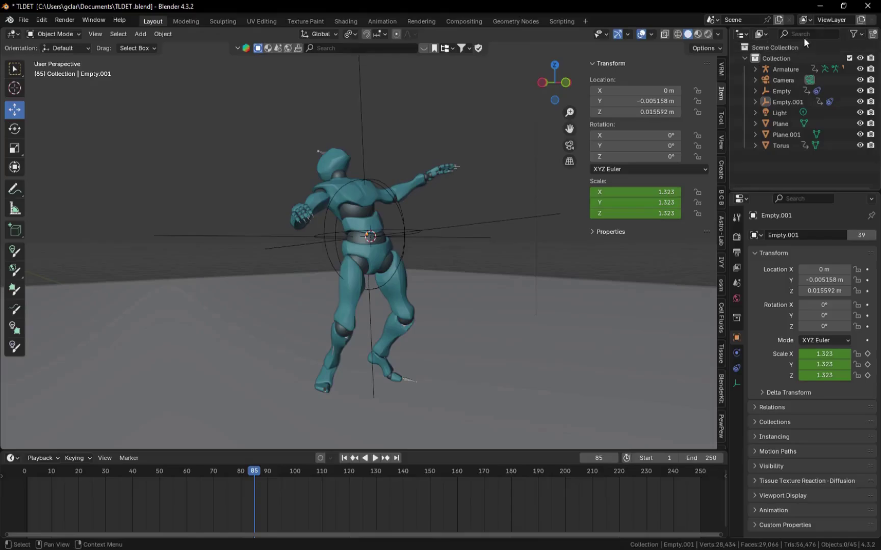
pyautogui.write('insize')
pyautogui.press('BackSpace')
pyautogui.press('BackSpace')
pyautogui.write('de')
pyautogui.press('Return')
pyautogui.click(789, 81)
pyautogui.scroll(-12, 797, 115)
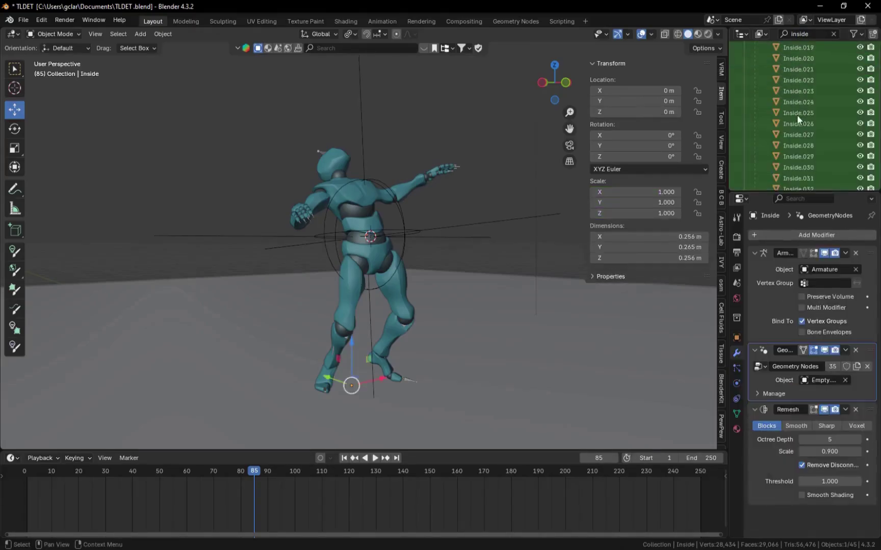
pyautogui.click(798, 180)
# At frame 95, copy Empty's scale of 1.582 to all axes of the sphere empty Empty.001 and keyframe it
pyautogui.moveTo(510, 266); pyautogui.dragTo(449, 290, button='middle')
pyautogui.moveTo(424, 379); pyautogui.dragTo(505, 395)
pyautogui.click(371, 288)
pyautogui.moveTo(371, 287); pyautogui.dragTo(401, 286, button='middle')
pyautogui.moveTo(560, 304); pyautogui.dragTo(455, 450, button='middle')
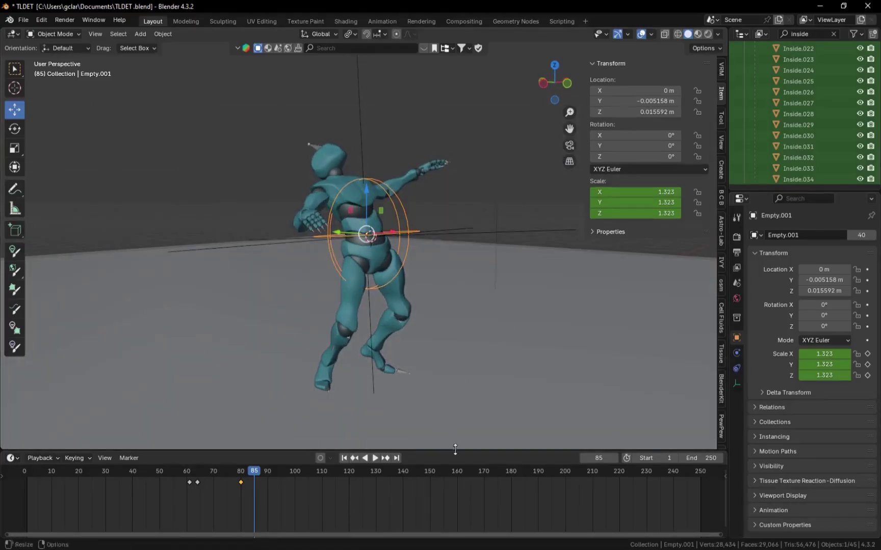
pyautogui.rightClick(332, 237)
pyautogui.click(281, 507)
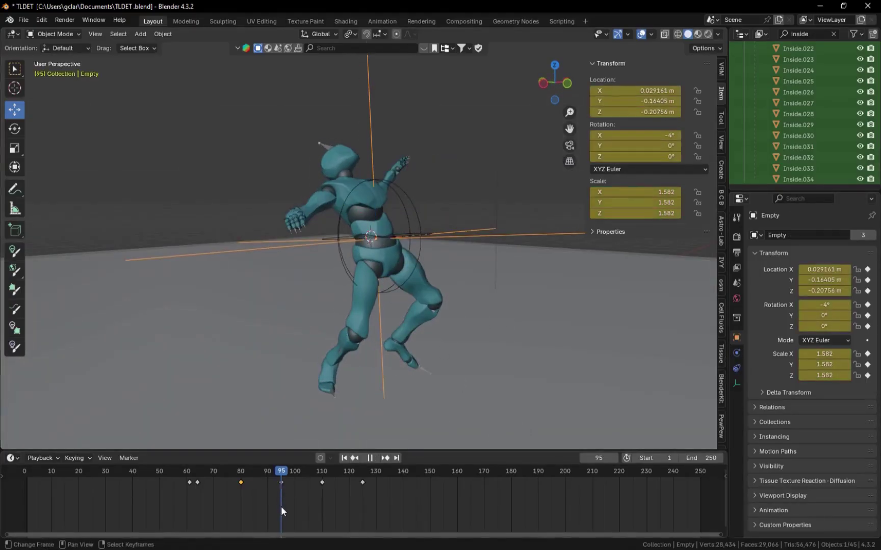
pyautogui.doubleClick(636, 203)
pyautogui.hotkey('ctrl', 'c')
pyautogui.rightClick(415, 219)
pyautogui.moveTo(651, 193); pyautogui.dragTo(651, 213)
pyautogui.hotkey('ctrl', 'v')
pyautogui.press('Return')
pyautogui.press('i')
# At frame 110, copy Empty's scale of 3.251 to all axes of Empty.001 and keyframe it
pyautogui.moveTo(432, 254); pyautogui.dragTo(458, 266, button='middle')
pyautogui.rightClick(458, 267)
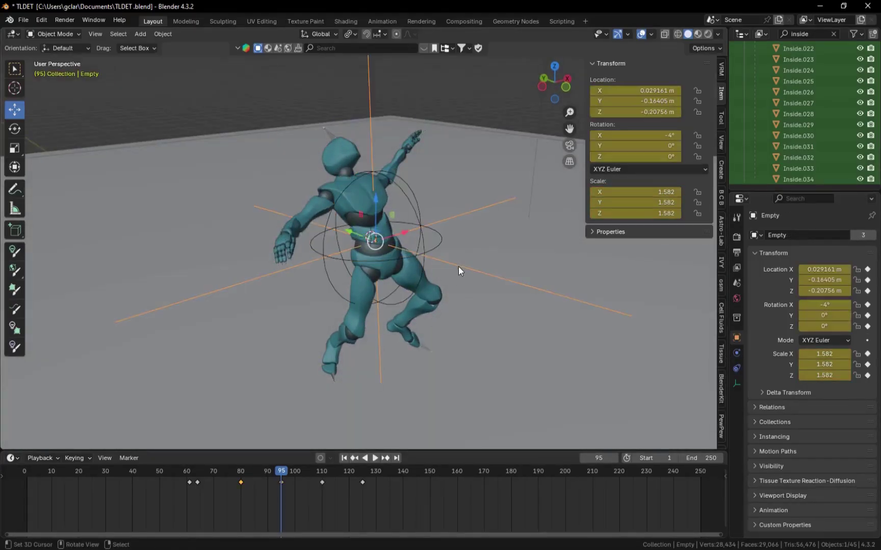
pyautogui.click(321, 504)
pyautogui.doubleClick(637, 193)
pyautogui.hotkey('ctrl', 'c')
pyautogui.rightClick(421, 221)
pyautogui.moveTo(653, 193); pyautogui.dragTo(653, 213)
pyautogui.hotkey('ctrl', 'v')
pyautogui.press('Return')
pyautogui.press('i')
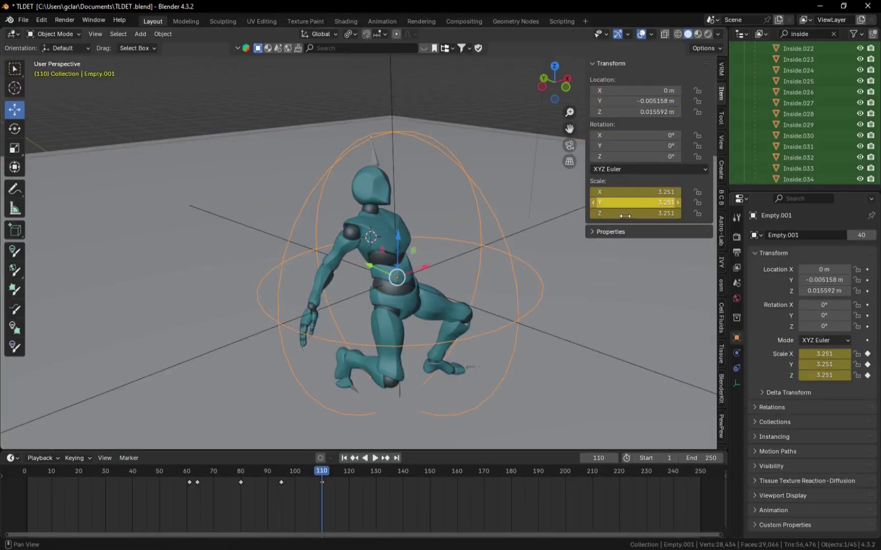
# At frame 125, copy Empty's scale of 6.782 to all axes of Empty.001 and keyframe it
pyautogui.rightClick(461, 254)
pyautogui.click(362, 506)
pyautogui.doubleClick(654, 193)
pyautogui.hotkey('ctrl', 'c')
pyautogui.press('Return')
pyautogui.rightClick(501, 209)
pyautogui.moveTo(653, 193); pyautogui.dragTo(652, 213)
pyautogui.hotkey('ctrl', 'v')
pyautogui.press('Return')
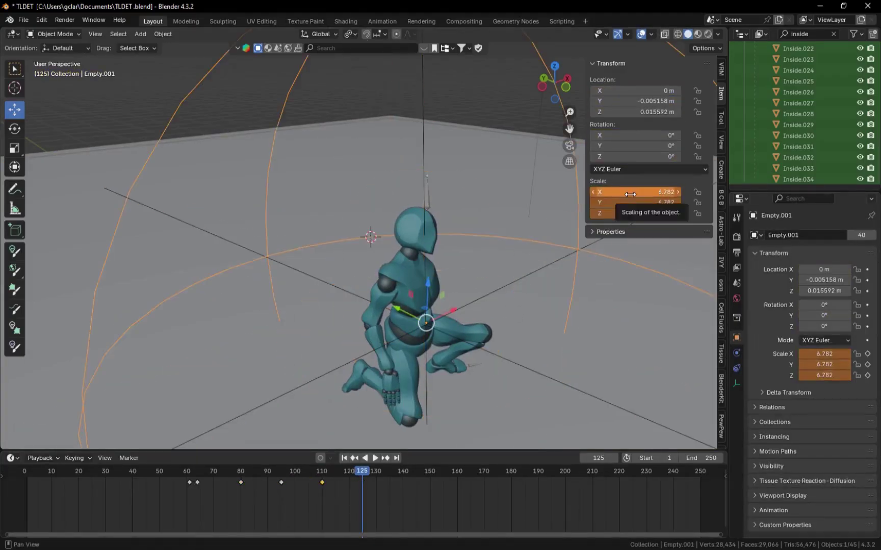
pyautogui.press('i')
# Switch to the Geometry Nodes workspace, enlarge the timeline, and show frame 64 in rendered shading
pyautogui.keyDown('shift'); pyautogui.moveTo(542, 395); pyautogui.dragTo(471, 315, button='middle'); pyautogui.keyUp('shift')
pyautogui.click(512, 22)
pyautogui.moveTo(489, 220); pyautogui.dragTo(553, 209, button='middle')
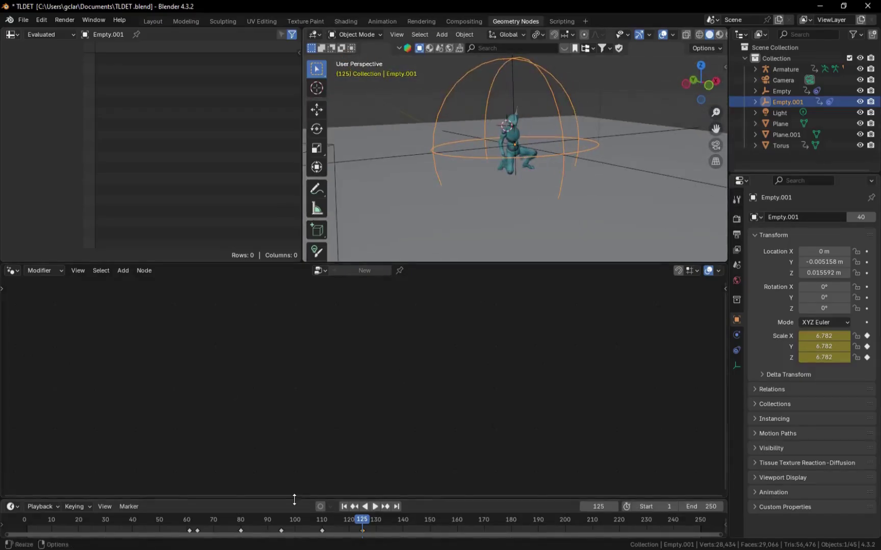
pyautogui.moveTo(294, 500); pyautogui.dragTo(294, 461)
pyautogui.moveTo(192, 520); pyautogui.dragTo(198, 521)
pyautogui.press('z')
pyautogui.press('`')
pyautogui.click(569, 158)
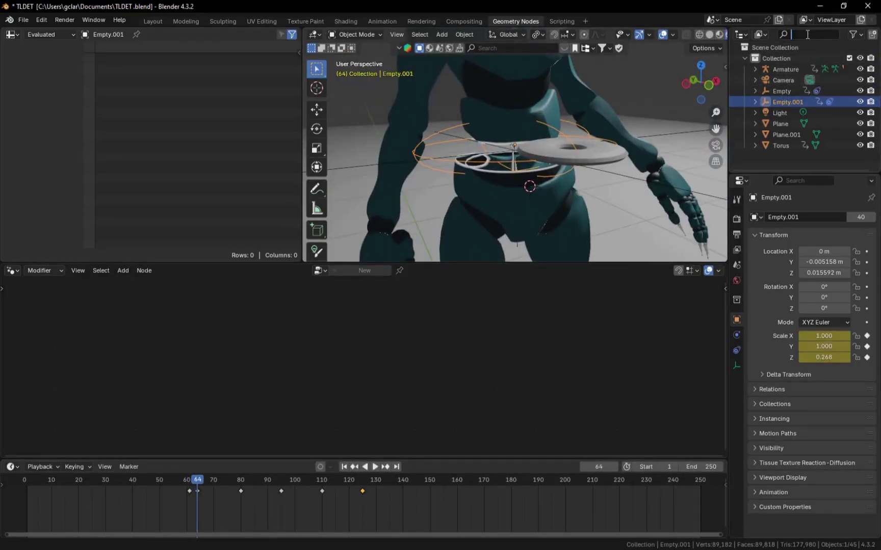
# Find and select the Inside object and set the Ico Sphere radius in its geometry nodes to 0.2 m
pyautogui.write('inside')
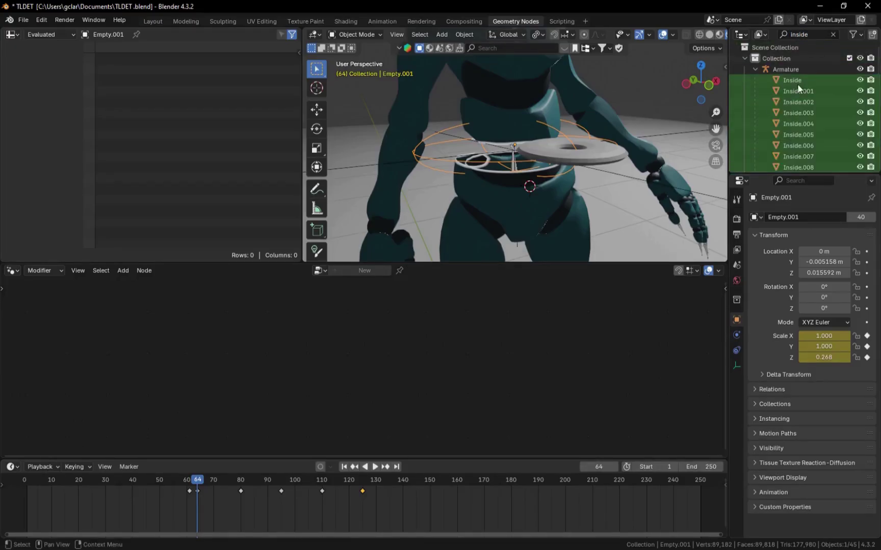
pyautogui.click(793, 80)
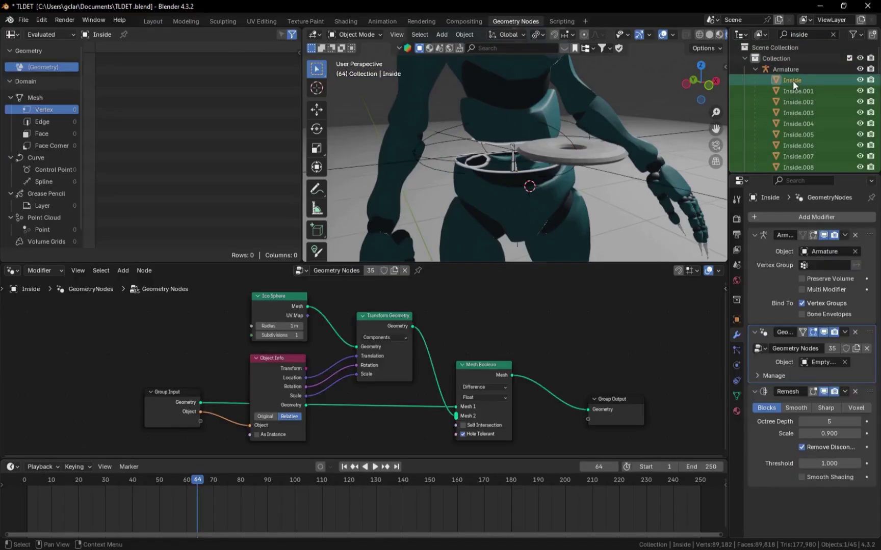
pyautogui.scroll(8, 425, 347)
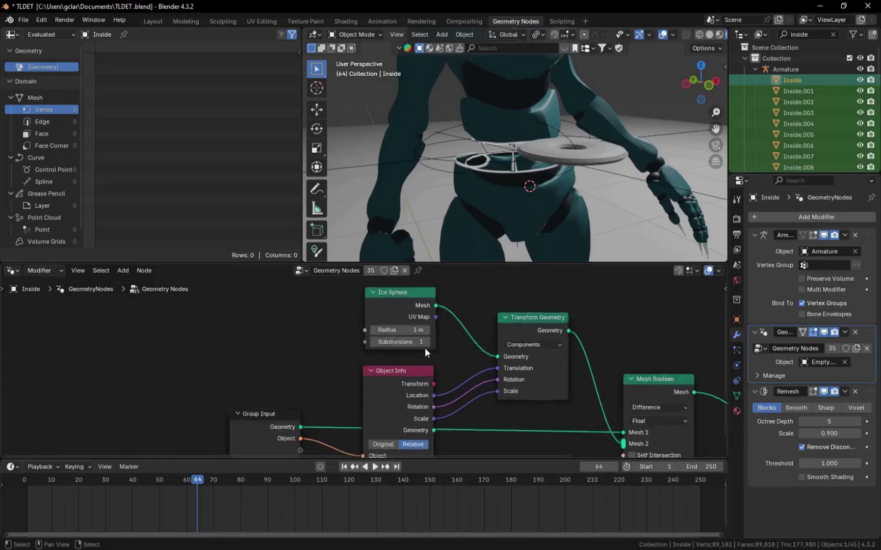
pyautogui.click(382, 292)
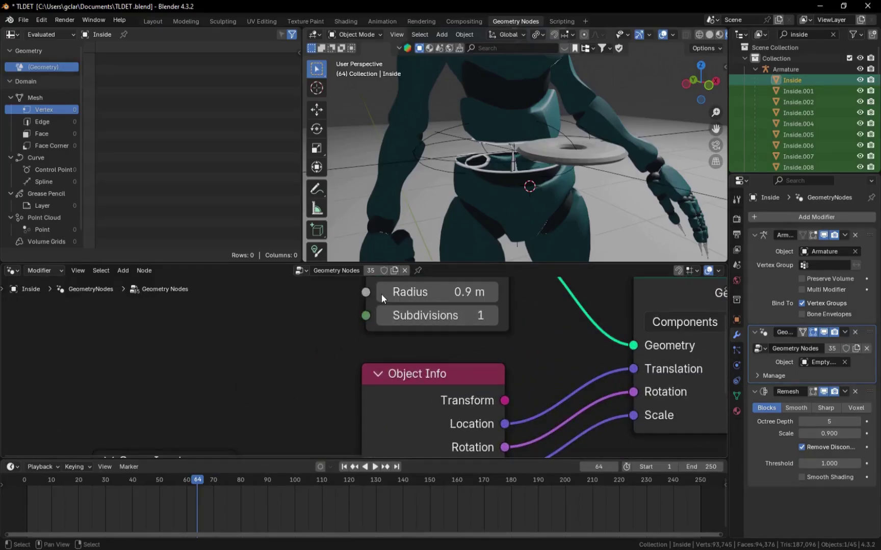
pyautogui.click(383, 293)
pyautogui.click(382, 293)
pyautogui.click(381, 293)
pyautogui.click(382, 292)
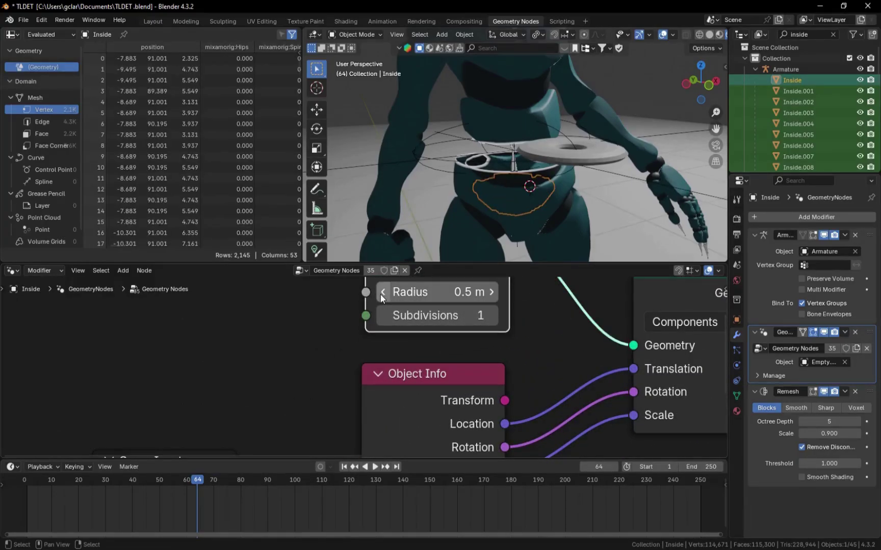
pyautogui.click(381, 292)
pyautogui.click(382, 292)
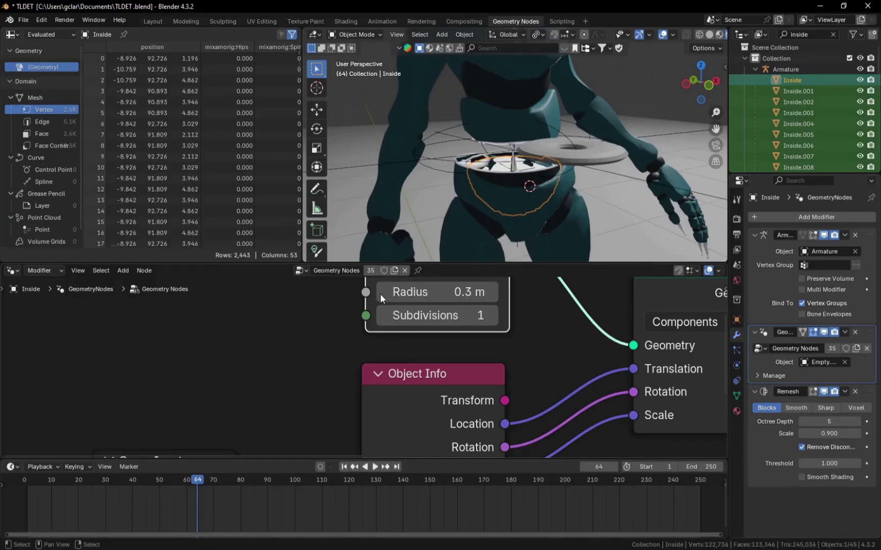
pyautogui.click(381, 292)
# Play back the animation to check how the sphere cuts away the inner body
pyautogui.moveTo(525, 176); pyautogui.dragTo(537, 173, button='middle')
pyautogui.scroll(-5, 536, 171)
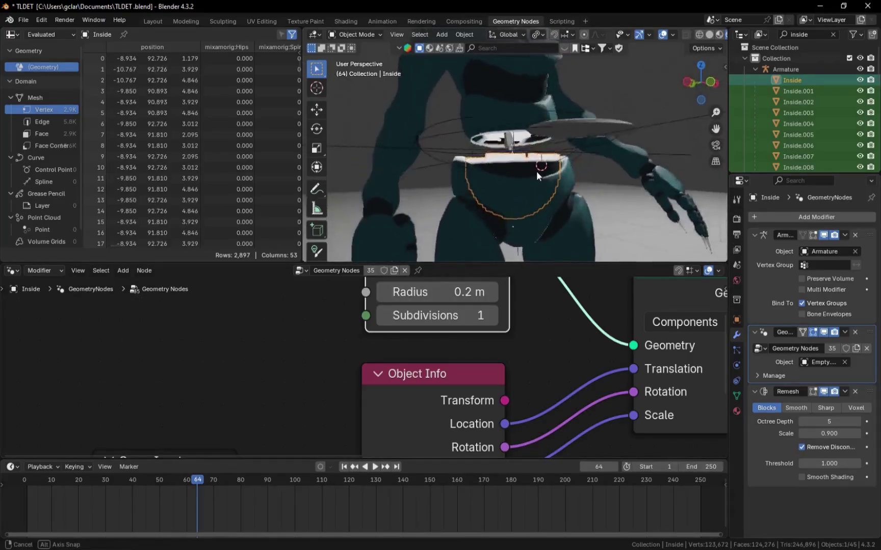
pyautogui.click(534, 182)
pyautogui.click(375, 467)
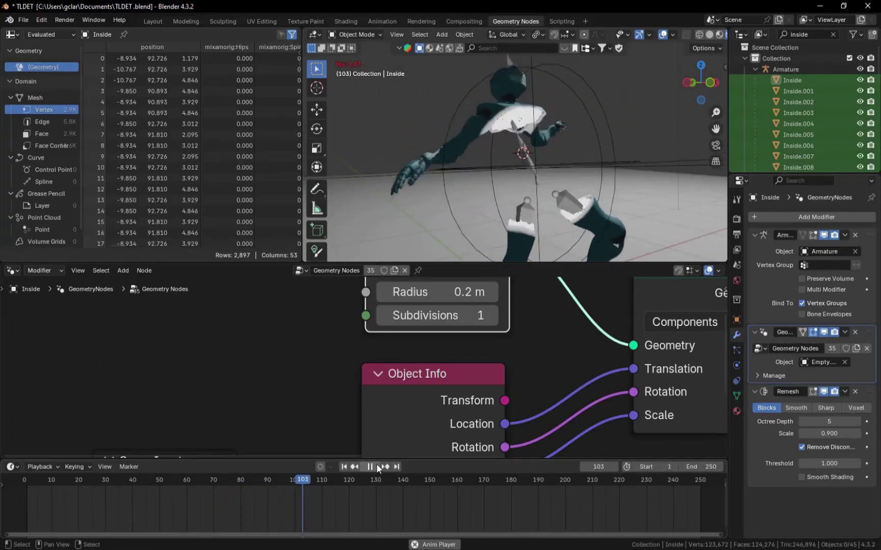
pyautogui.click(377, 466)
pyautogui.scroll(-1, 484, 306)
pyautogui.scroll(-3, 539, 181)
pyautogui.click(374, 467)
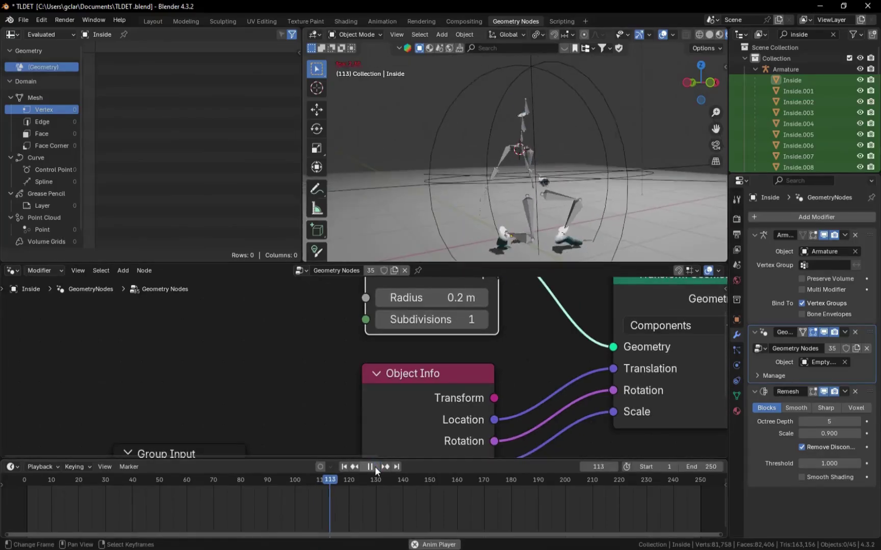
pyautogui.click(374, 467)
# Return to the Layout workspace and scrub back to frame 58, before the torso opens
pyautogui.click(153, 21)
pyautogui.moveTo(343, 490); pyautogui.dragTo(292, 508)
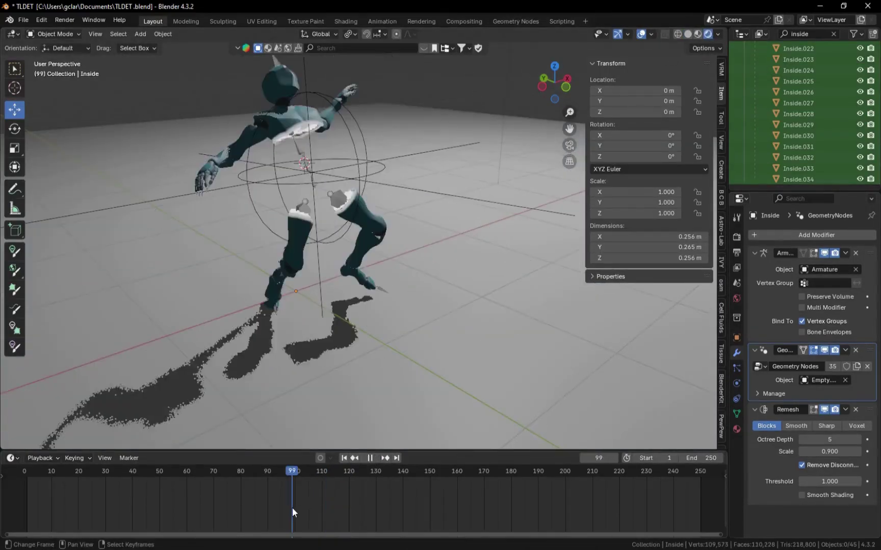
pyautogui.moveTo(429, 317); pyautogui.dragTo(428, 304, button='middle')
pyautogui.moveTo(257, 507); pyautogui.dragTo(182, 497)
pyautogui.moveTo(390, 191); pyautogui.dragTo(419, 212, button='middle')
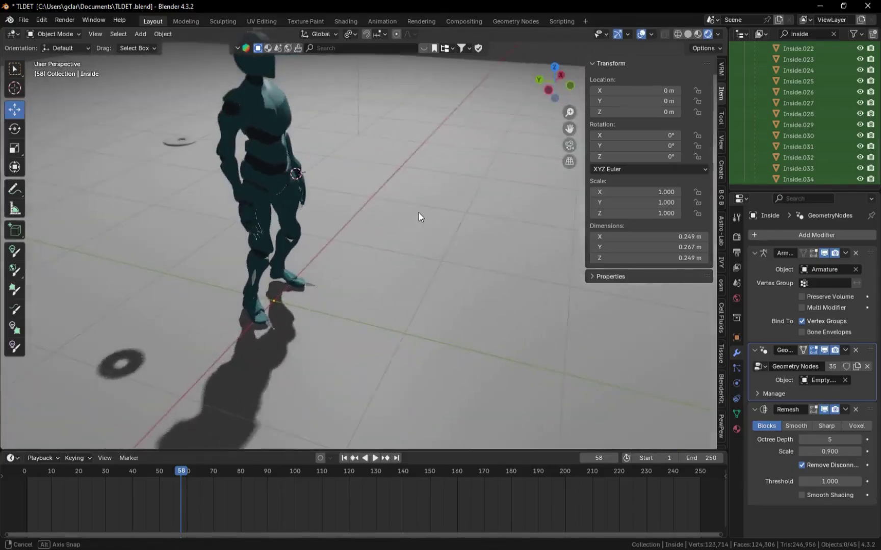
# Select all the Inside meshes in the outliner, with Inside as the active one, and join them into one object
pyautogui.scroll(14, 811, 122)
pyautogui.click(800, 93)
pyautogui.scroll(-4, 796, 111)
pyautogui.scroll(-6, 795, 148)
pyautogui.moveTo(794, 176); pyautogui.dragTo(798, 92)
pyautogui.keyDown('ctrl'); pyautogui.click(798, 82); pyautogui.keyUp('ctrl')
pyautogui.keyDown('ctrl'); pyautogui.click(799, 70); pyautogui.keyUp('ctrl')
pyautogui.keyDown('ctrl'); pyautogui.click(801, 59); pyautogui.keyUp('ctrl')
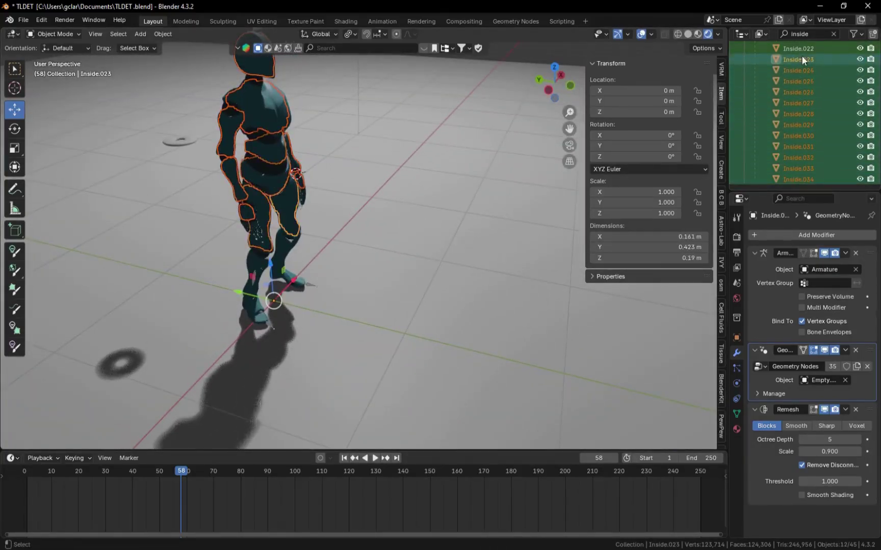
pyautogui.scroll(6, 802, 92)
pyautogui.keyDown('ctrl'); pyautogui.click(803, 178); pyautogui.keyUp('ctrl')
pyautogui.scroll(1, 804, 140)
pyautogui.keyDown('ctrl'); pyautogui.click(800, 179); pyautogui.keyUp('ctrl')
pyautogui.keyDown('ctrl'); pyautogui.click(799, 114); pyautogui.keyUp('ctrl')
pyautogui.keyDown('ctrl'); pyautogui.click(802, 103); pyautogui.keyUp('ctrl')
pyautogui.keyDown('ctrl'); pyautogui.click(803, 92); pyautogui.keyUp('ctrl')
pyautogui.keyDown('ctrl'); pyautogui.click(806, 60); pyautogui.keyUp('ctrl')
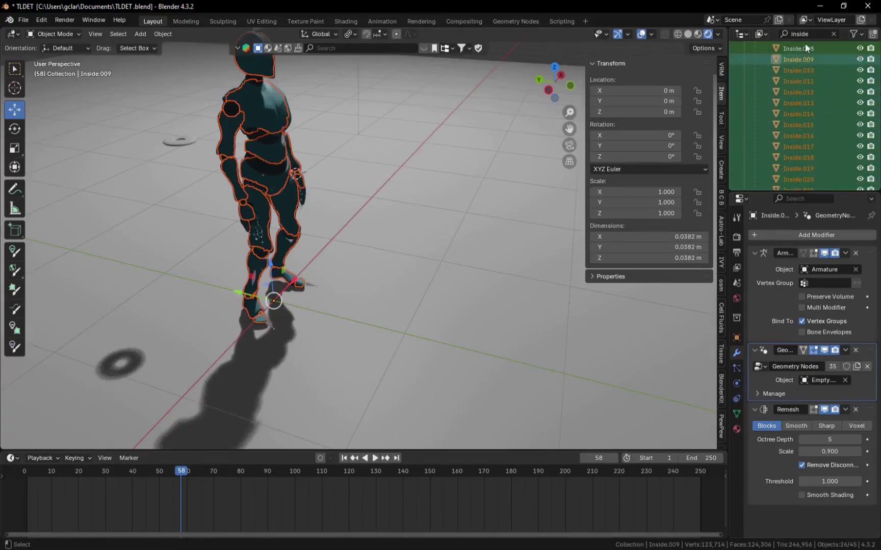
pyautogui.keyDown('ctrl'); pyautogui.click(806, 48); pyautogui.keyUp('ctrl')
pyautogui.scroll(6, 802, 117)
pyautogui.keyDown('ctrl'); pyautogui.click(800, 147); pyautogui.keyUp('ctrl')
pyautogui.keyDown('ctrl'); pyautogui.click(802, 114); pyautogui.keyUp('ctrl')
pyautogui.keyDown('ctrl'); pyautogui.click(808, 82); pyautogui.keyUp('ctrl')
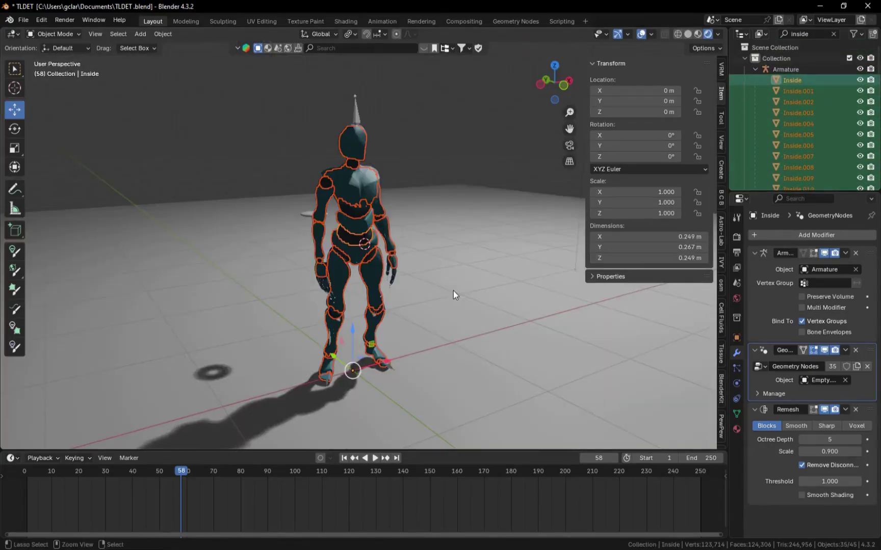
pyautogui.hotkey('ctrl', 'j')
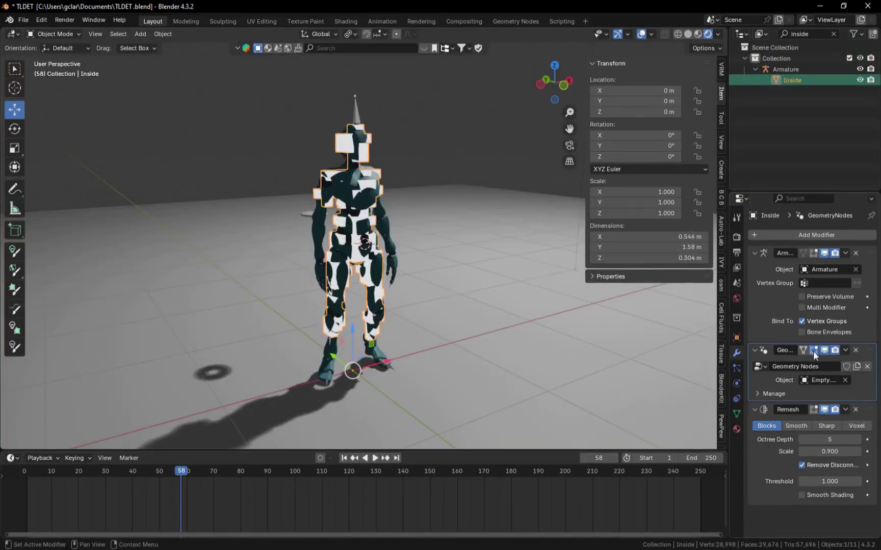
# Disable the Geometry Nodes and Remesh modifiers of Inside in the viewport and move the object 3 m along global X
pyautogui.click(825, 409)
pyautogui.press('g')
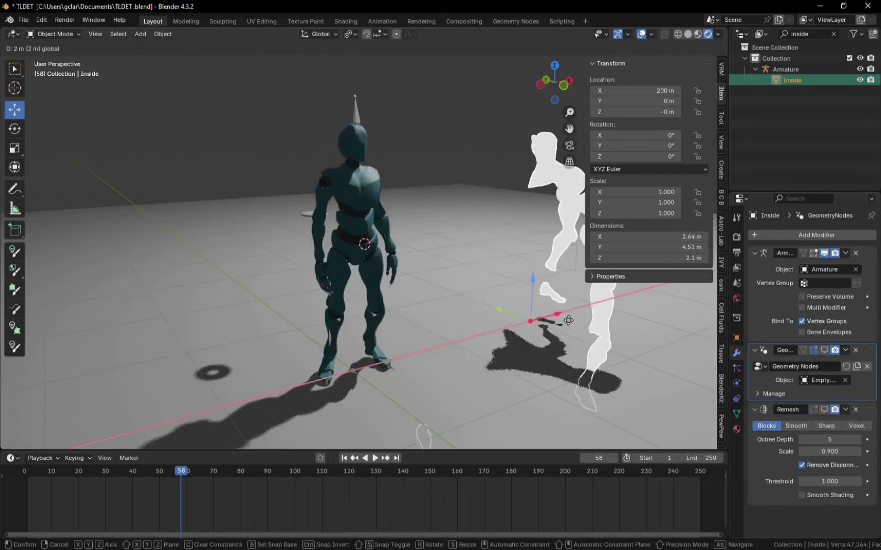
pyautogui.click(622, 322)
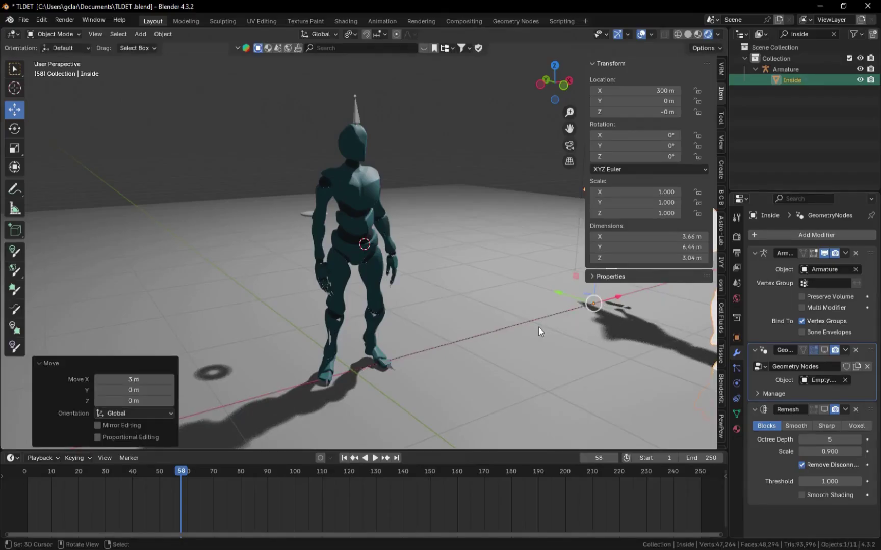
pyautogui.scroll(-5, 536, 324)
pyautogui.scroll(6, 440, 296)
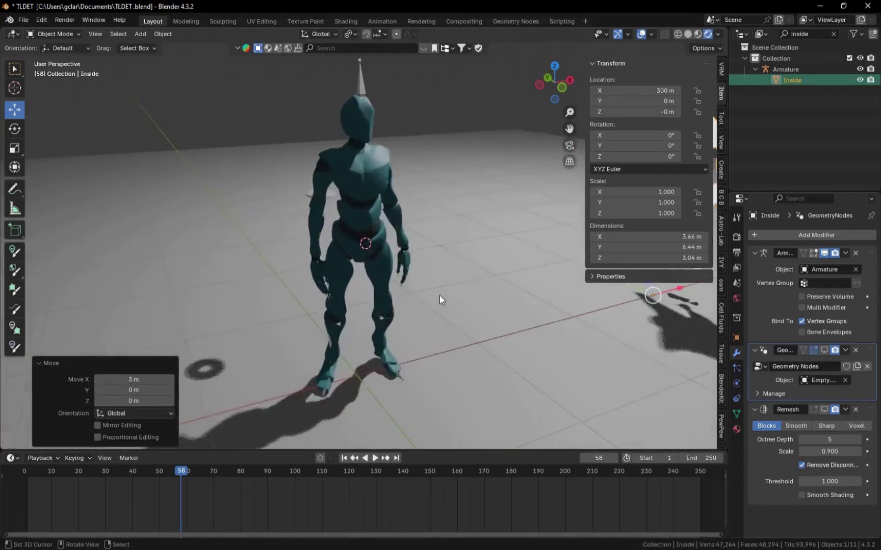
pyautogui.moveTo(440, 296); pyautogui.dragTo(456, 304, button='middle')
# Deselect Inside, preview the animation and go to frame 64
pyautogui.rightClick(450, 284)
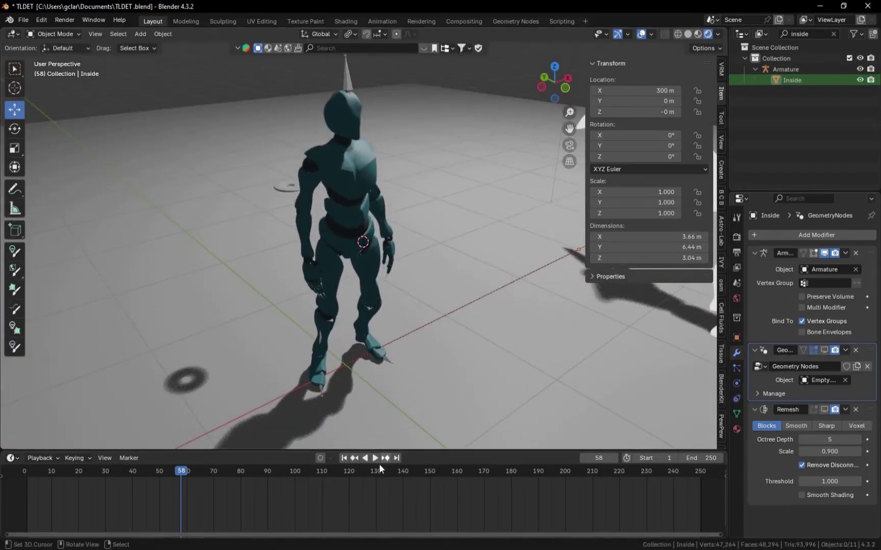
pyautogui.click(376, 458)
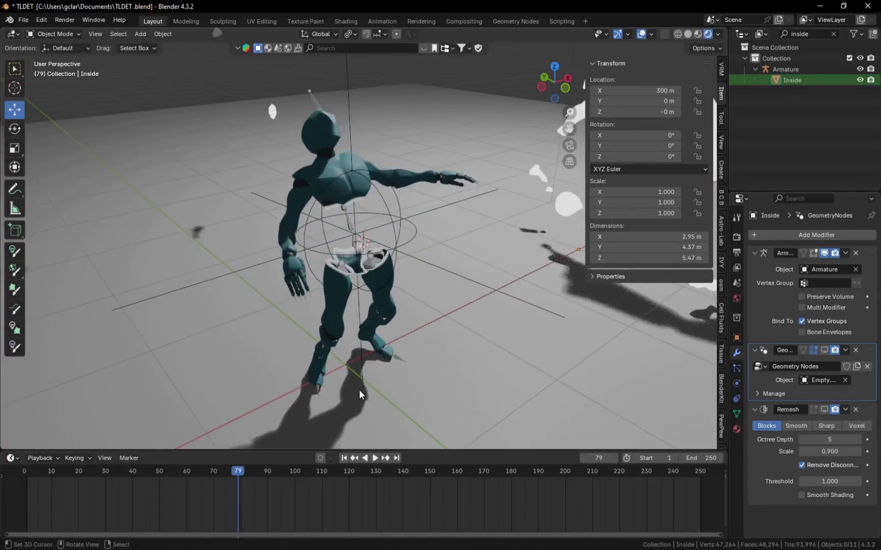
pyautogui.moveTo(359, 390); pyautogui.dragTo(347, 380, button='middle')
pyautogui.click(197, 503)
# Snap the 3D cursor to the sphere empty Empty.001 at the waist, then deselect it
pyautogui.scroll(6, 348, 330)
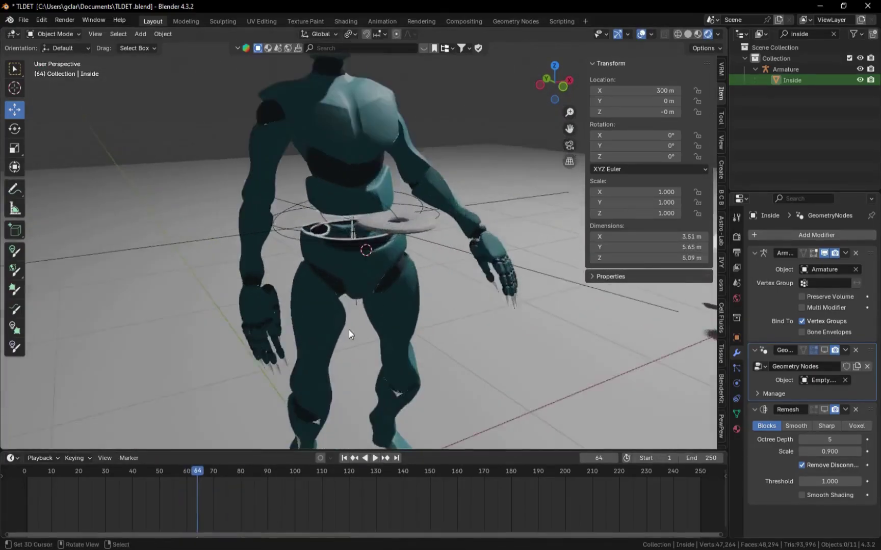
pyautogui.click(291, 312)
pyautogui.hotkey('shift', 's')
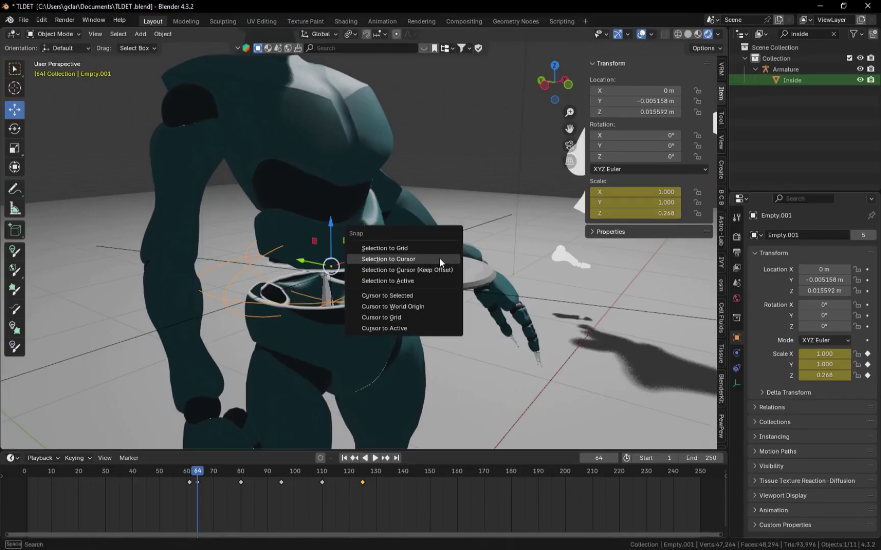
pyautogui.click(436, 295)
pyautogui.click(357, 283)
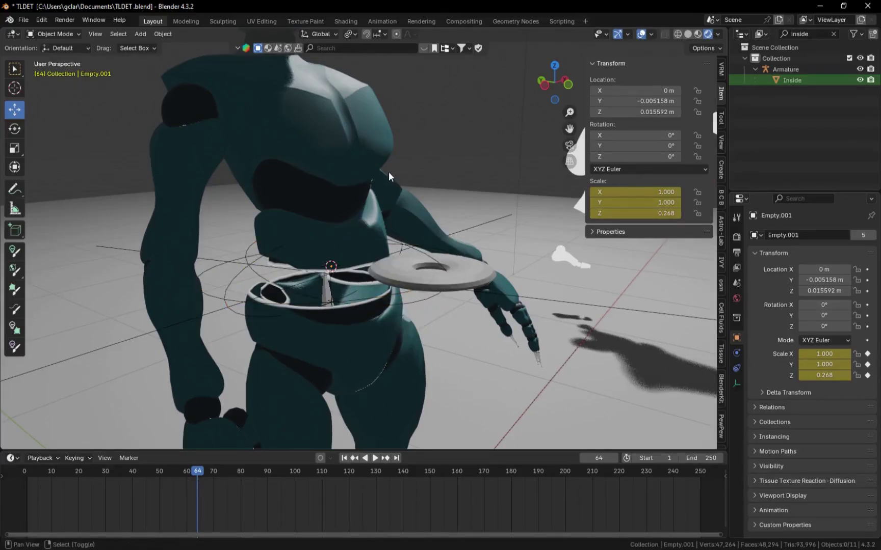
# Add a mesh plane at the 3D cursor in the character's waist and rotate it 90° about the X axis
pyautogui.hotkey('shift', 'a')
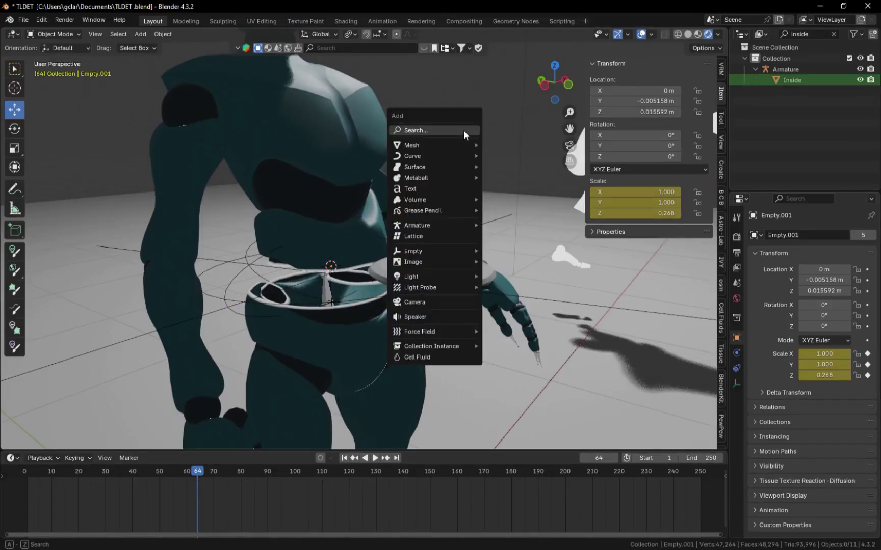
pyautogui.moveTo(456, 143)
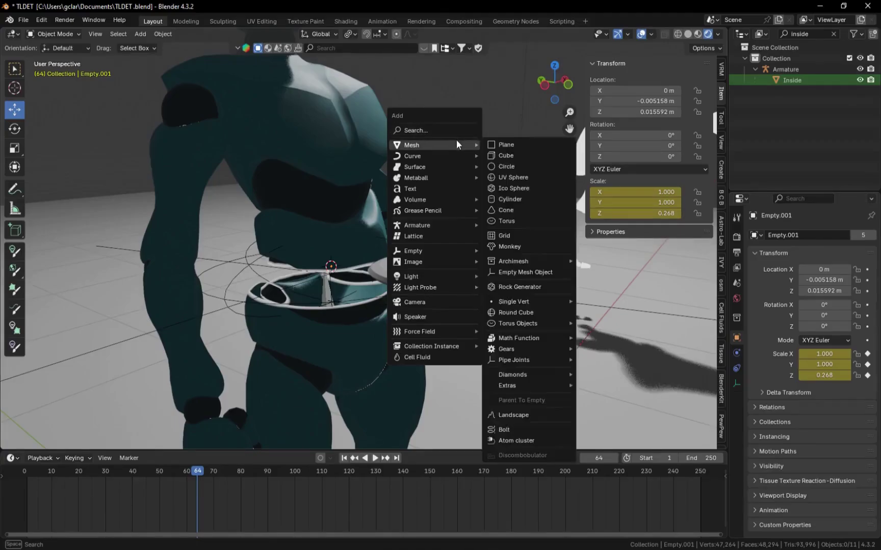
pyautogui.click(510, 144)
pyautogui.write('rx')
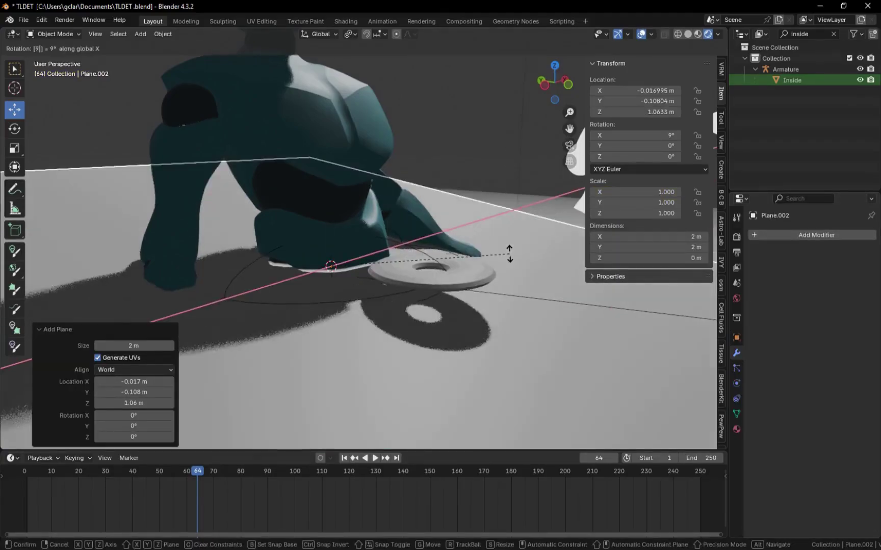
pyautogui.write('90')
pyautogui.press('Return')
# Scale the plane down to about 0.045 and stretch it along X to about 0.27 m wide
pyautogui.press('s')
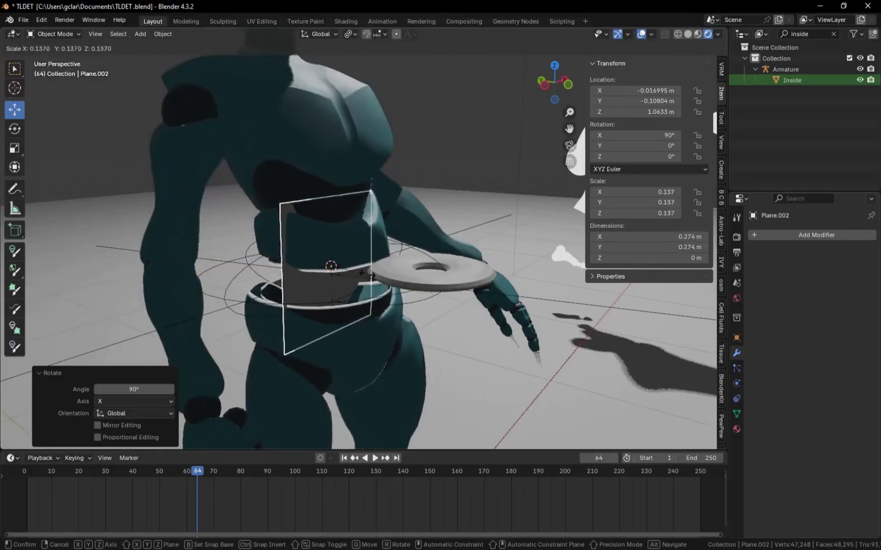
pyautogui.click(420, 285)
pyautogui.press('s')
pyautogui.press('x')
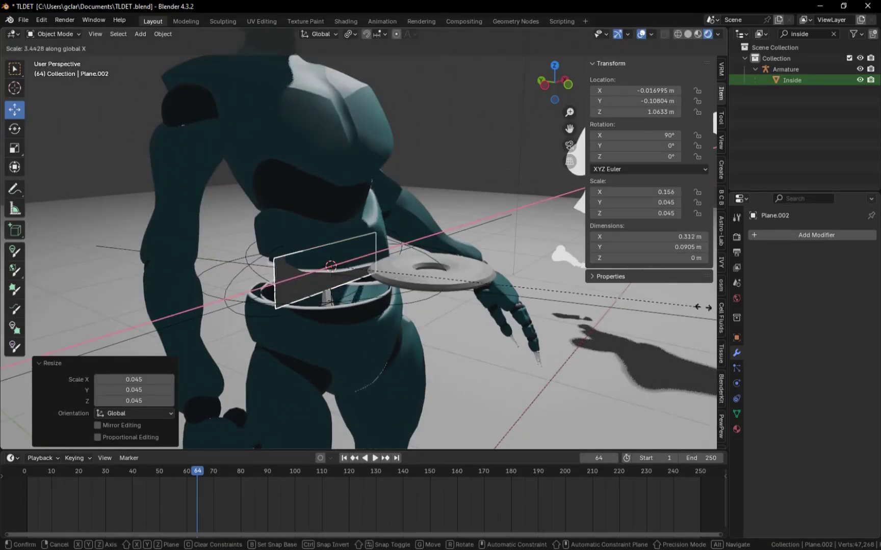
pyautogui.click(635, 298)
pyautogui.moveTo(635, 299); pyautogui.dragTo(484, 318, button='middle')
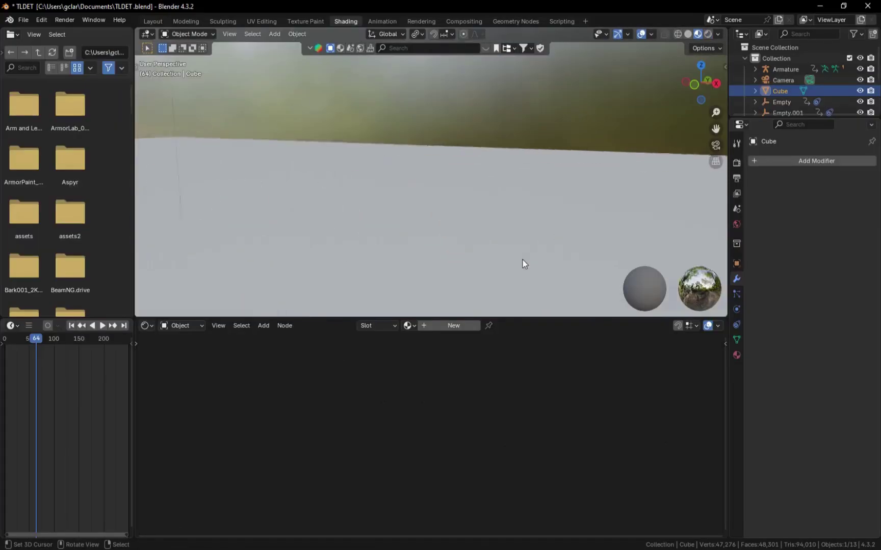
# Create a new material on the small cube and delete its Principled BSDF node
pyautogui.scroll(-5, 522, 260)
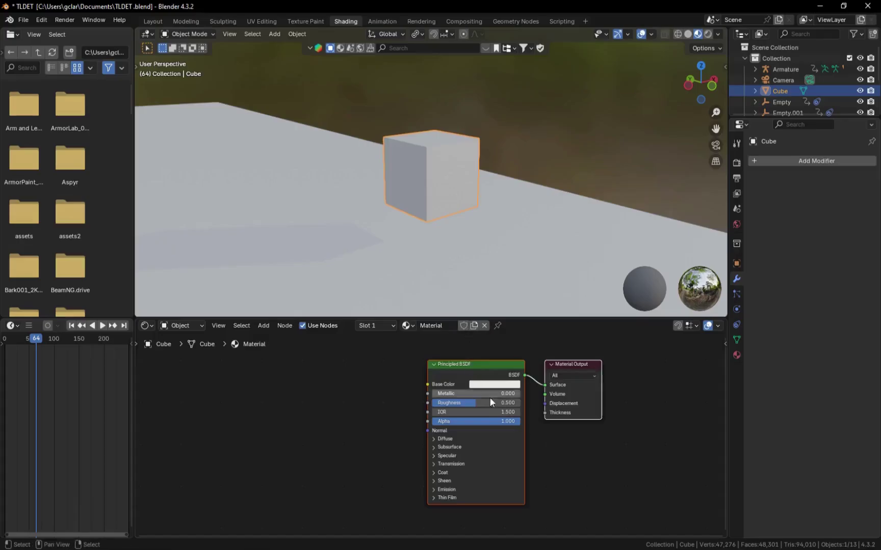
pyautogui.click(519, 379)
pyautogui.press('Delete')
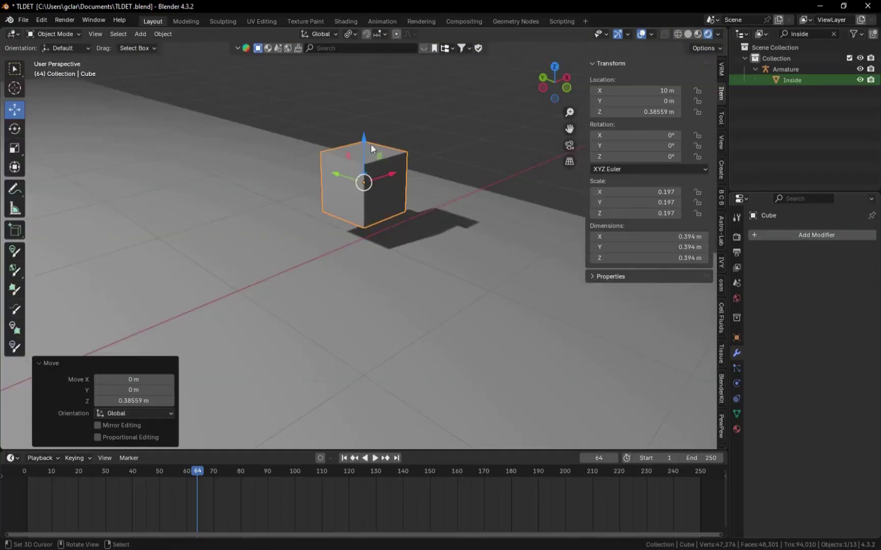
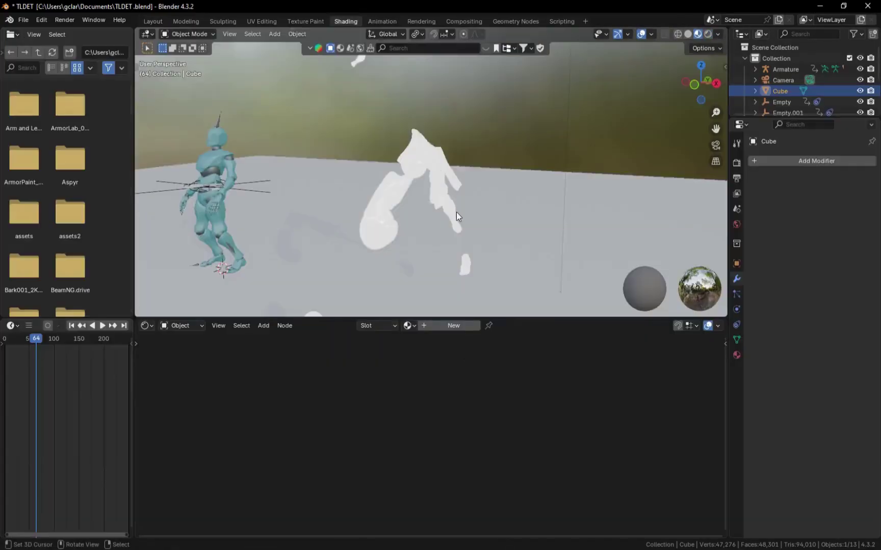
pyautogui.press('Delete')
# Add an Emission shader to the cube's material, connect it to the Material Output's Surface and set its strength to 5
pyautogui.press('F3')
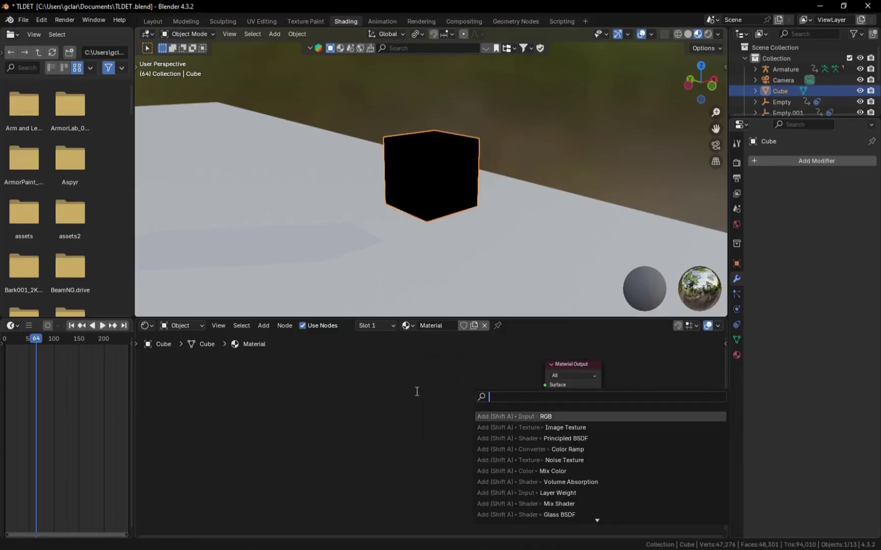
pyautogui.press('Escape')
pyautogui.click(265, 326)
pyautogui.moveTo(289, 388)
pyautogui.click(354, 243)
pyautogui.click(396, 374)
pyautogui.moveTo(441, 383); pyautogui.dragTo(545, 386)
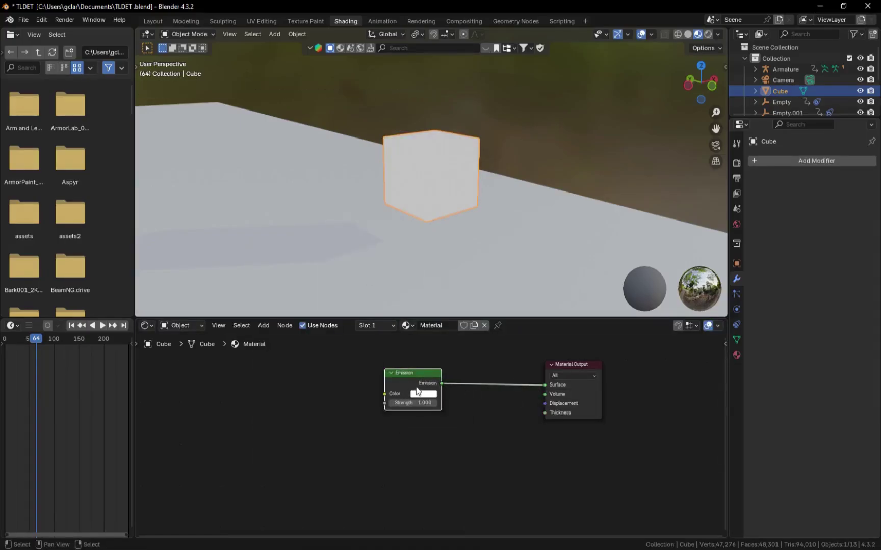
pyautogui.write('5')
pyautogui.press('Return')
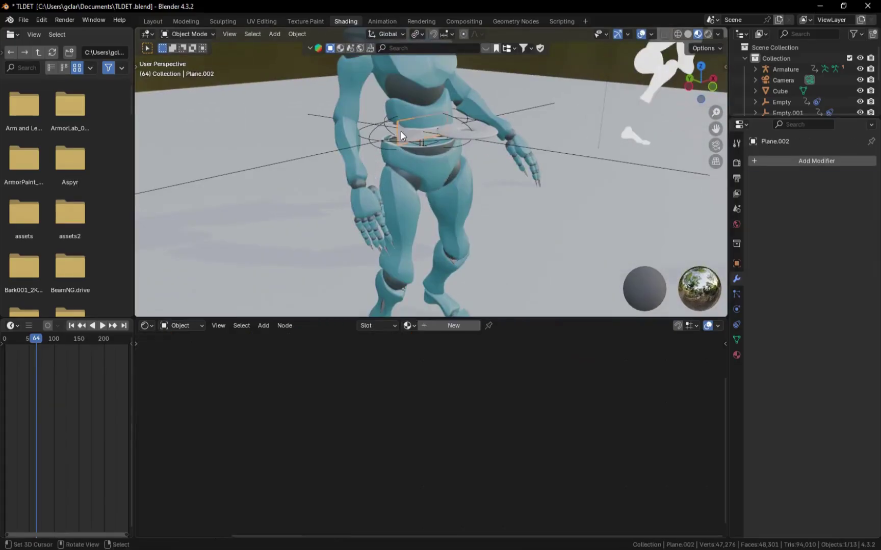
# Add an emitter particle system to the waist plane and set its particles to render as Object
pyautogui.moveTo(400, 131); pyautogui.dragTo(519, 268, button='middle')
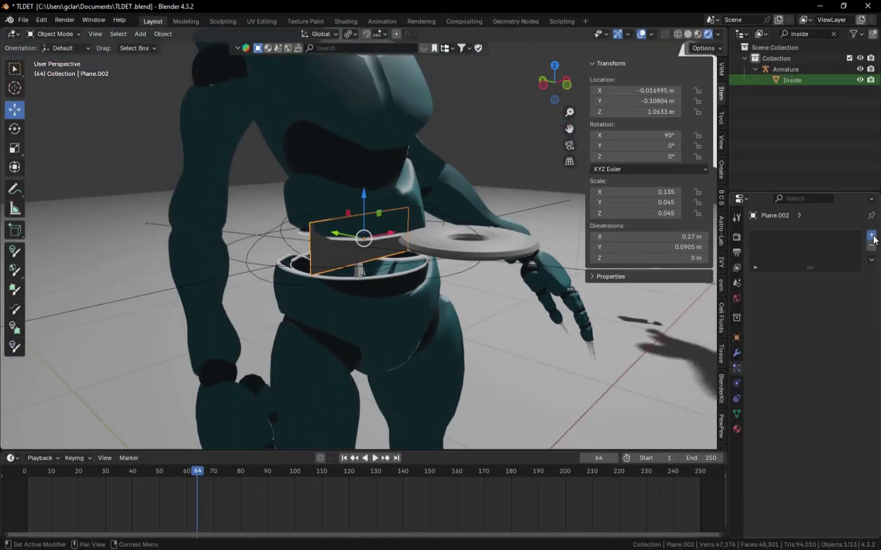
pyautogui.click(871, 236)
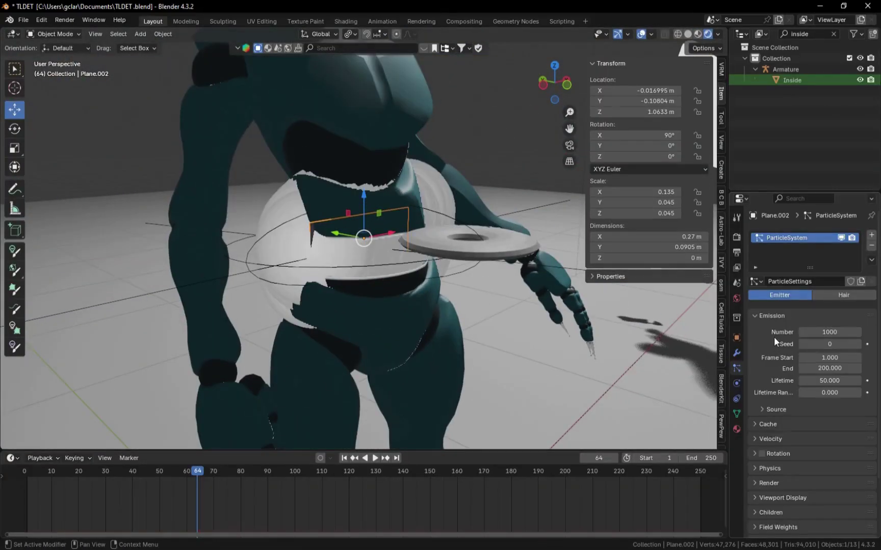
pyautogui.scroll(-2, 773, 337)
pyautogui.click(769, 412)
pyautogui.click(832, 430)
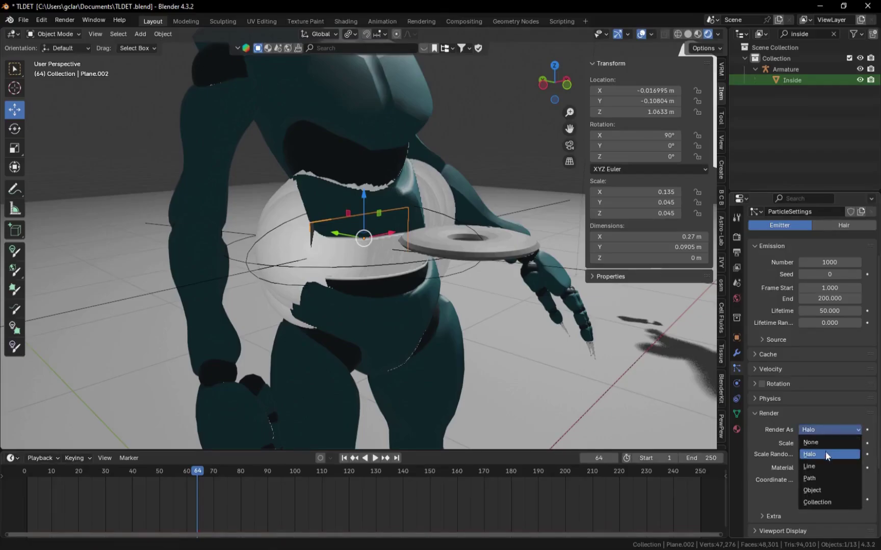
pyautogui.click(822, 492)
# Pick the glowing Cube in the scene as the particle system's instance object
pyautogui.moveTo(525, 317); pyautogui.dragTo(561, 325, button='middle')
pyautogui.click(856, 511)
pyautogui.click(517, 165)
pyautogui.moveTo(546, 285); pyautogui.dragTo(500, 295, button='middle')
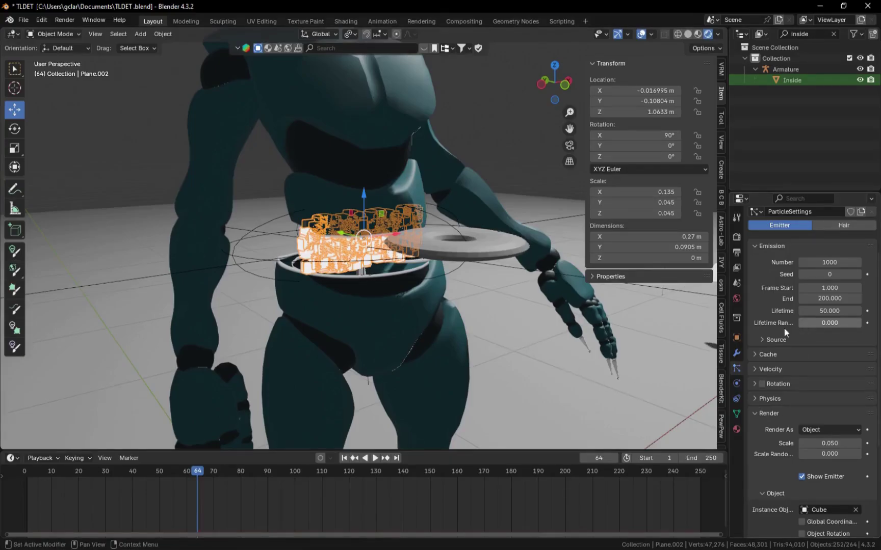
# Set the particle emission to start and end at frame 62 and the particle number to 500
pyautogui.moveTo(186, 495)
pyautogui.mouseDown()
pyautogui.moveTo(171, 496)
pyautogui.moveTo(177, 503)
pyautogui.mouseUp()
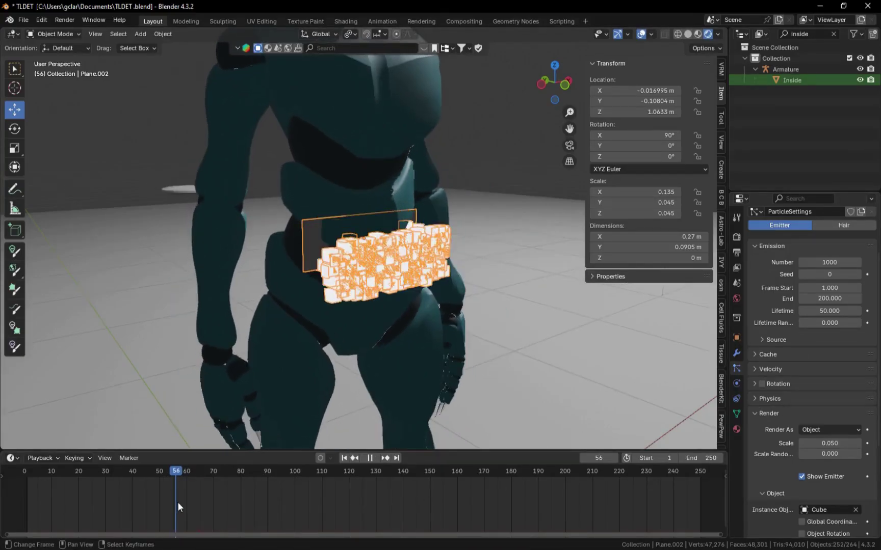
pyautogui.moveTo(834, 288); pyautogui.dragTo(833, 300)
pyautogui.write('62')
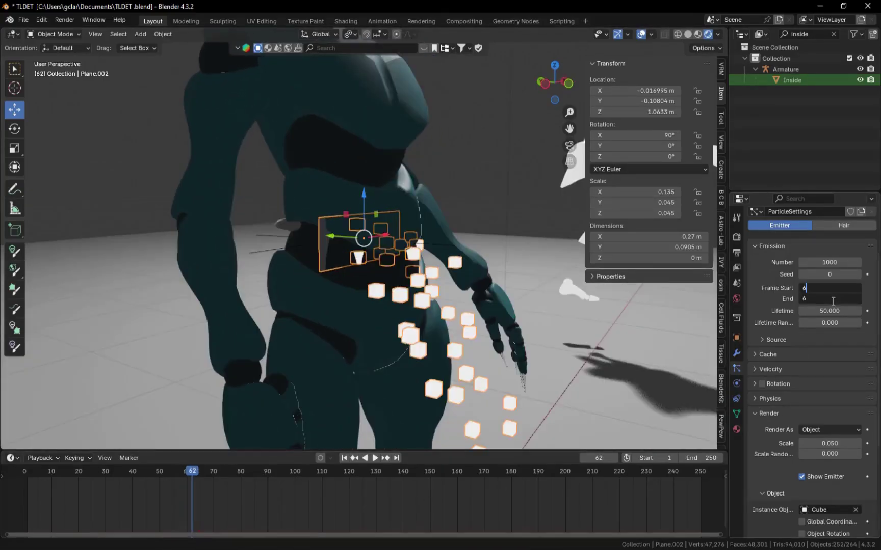
pyautogui.press('Return')
pyautogui.click(840, 262)
pyautogui.write('500')
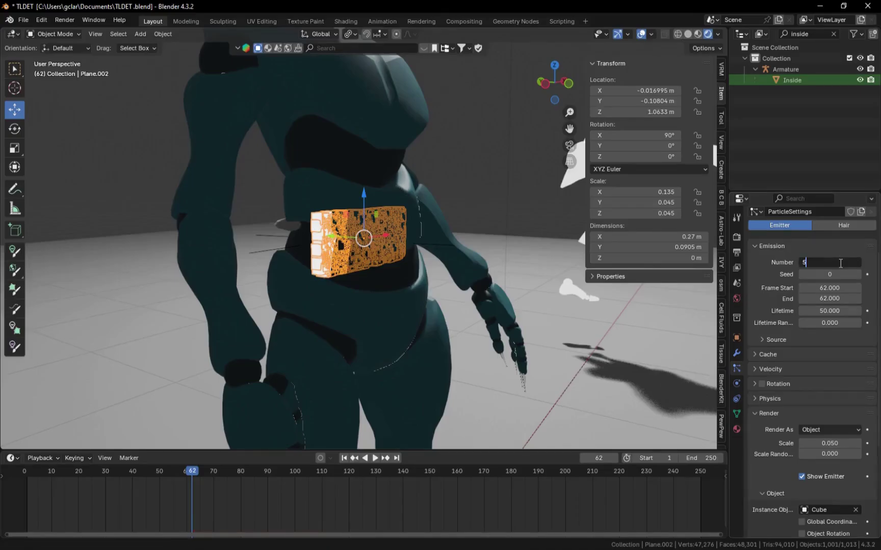
pyautogui.press('Return')
# Scale the emitter plane along X to about 0.19 m wide so it fits inside the waist
pyautogui.moveTo(468, 341); pyautogui.dragTo(576, 351, button='middle')
pyautogui.press('s')
pyautogui.press('x')
pyautogui.click(461, 327)
# Select the torus behind the character and add Collision physics to it
pyautogui.moveTo(633, 383); pyautogui.dragTo(305, 240, button='middle')
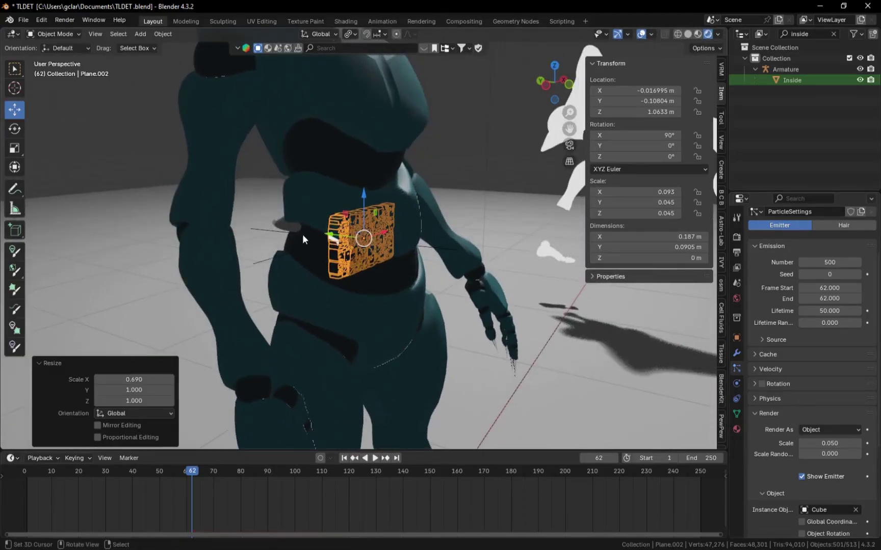
pyautogui.click(293, 227)
pyautogui.click(736, 384)
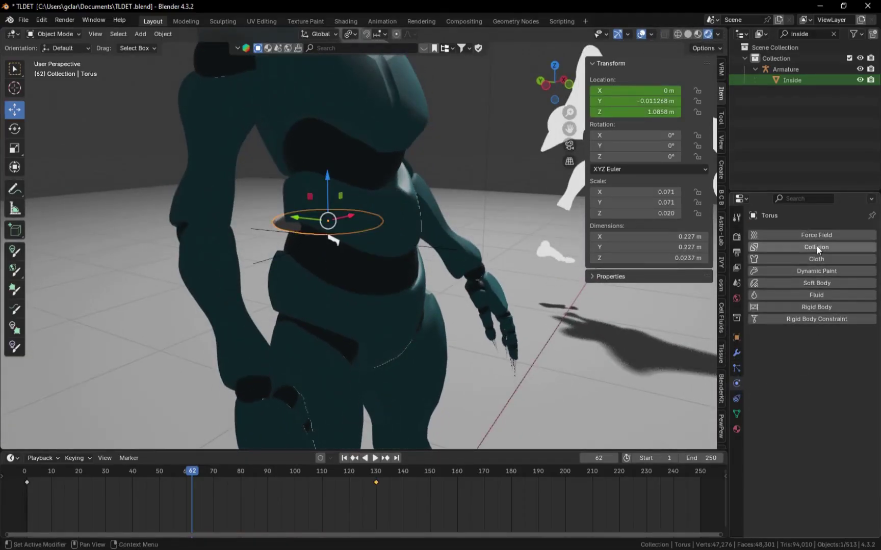
pyautogui.click(853, 247)
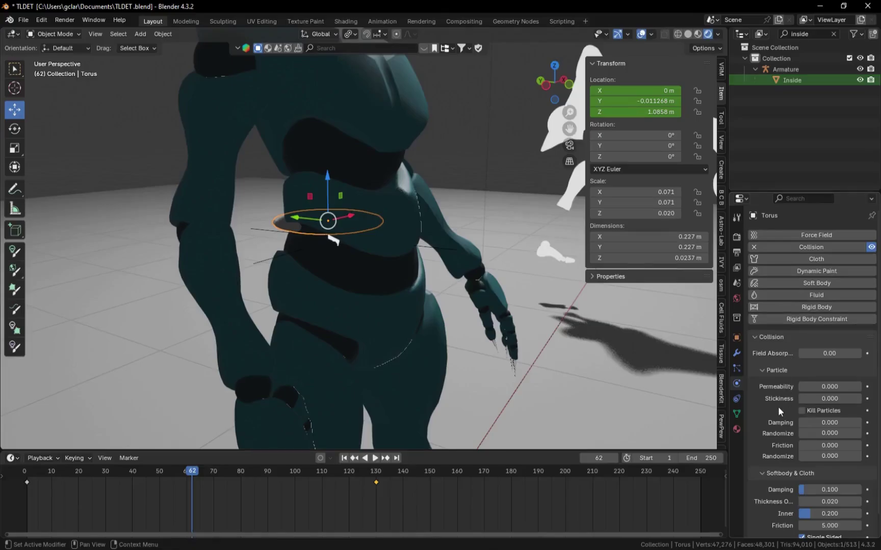
# Select the emitter plane and play the animation to check how the particles react to the torus
pyautogui.click(343, 245)
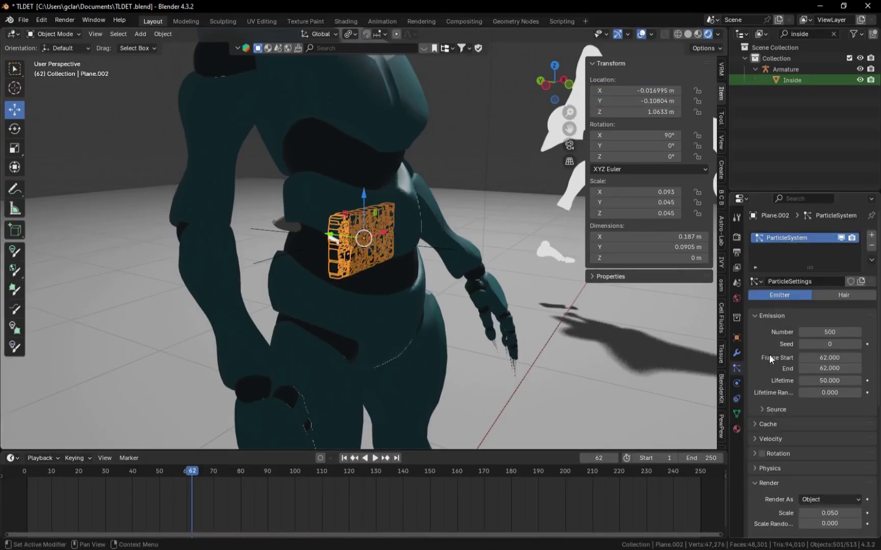
pyautogui.scroll(-10, 764, 357)
pyautogui.click(375, 458)
pyautogui.scroll(-5, 429, 343)
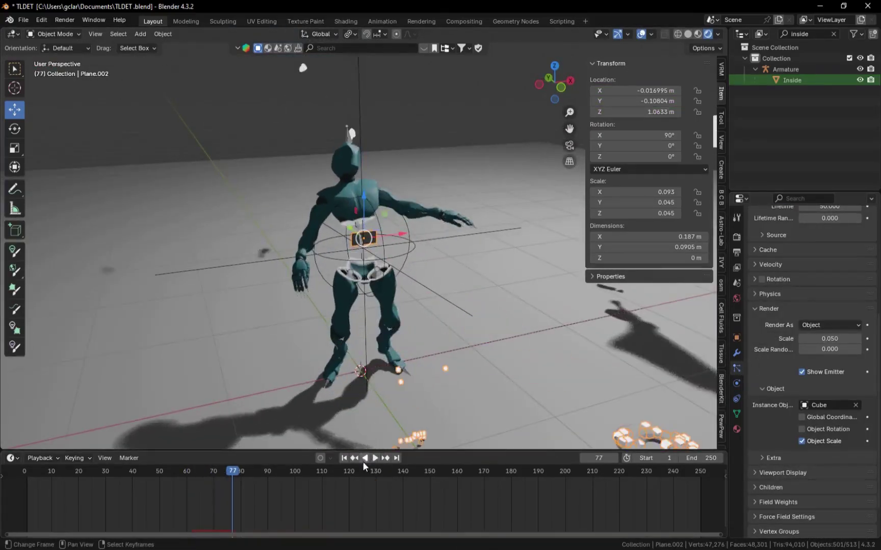
pyautogui.click(371, 458)
# Select the floor plane and add Collision physics to it with Kill Particles enabled
pyautogui.scroll(-3, 440, 334)
pyautogui.click(440, 335)
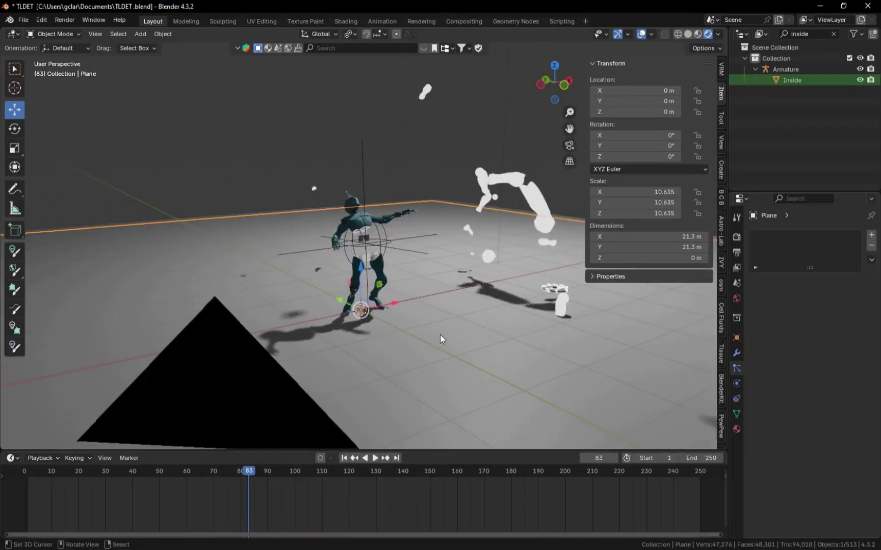
pyautogui.click(738, 383)
pyautogui.click(810, 247)
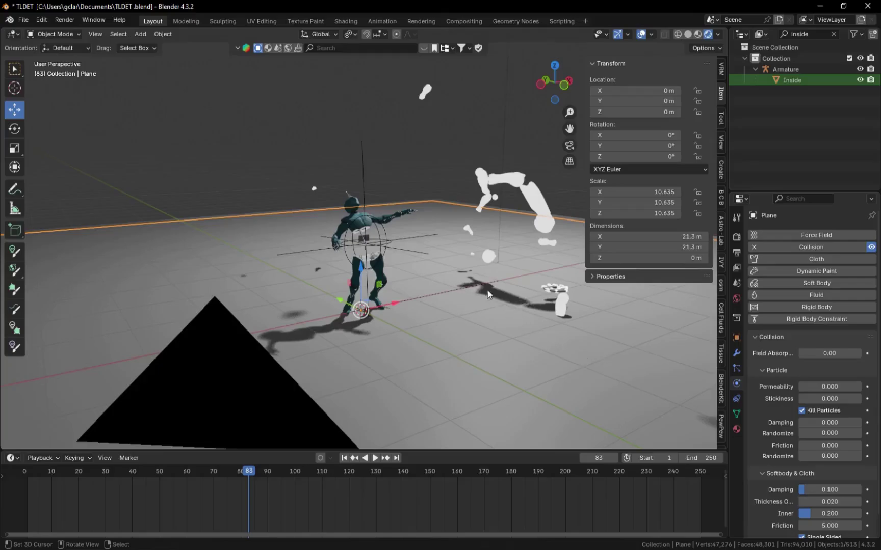
# Select the particle emitter plane again and enable Dead in the extra render settings of its particles
pyautogui.click(558, 288)
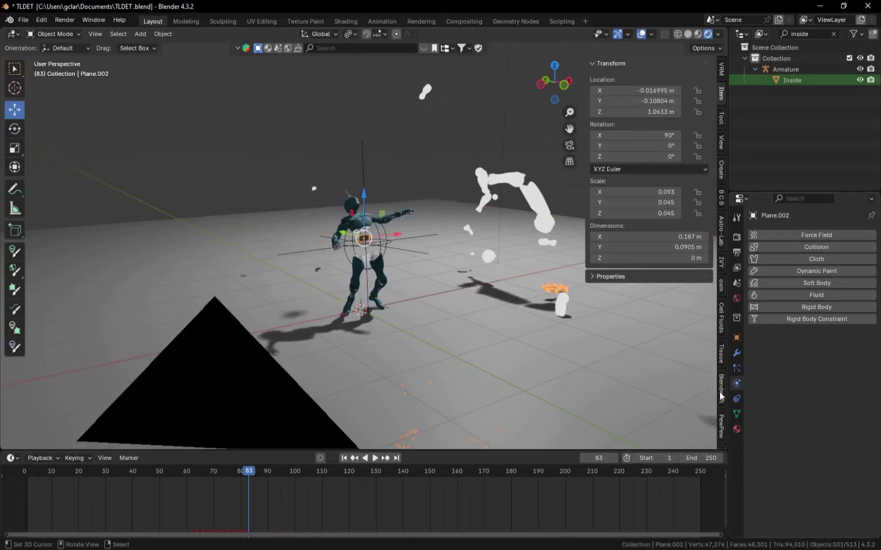
pyautogui.click(737, 368)
pyautogui.scroll(-3, 766, 378)
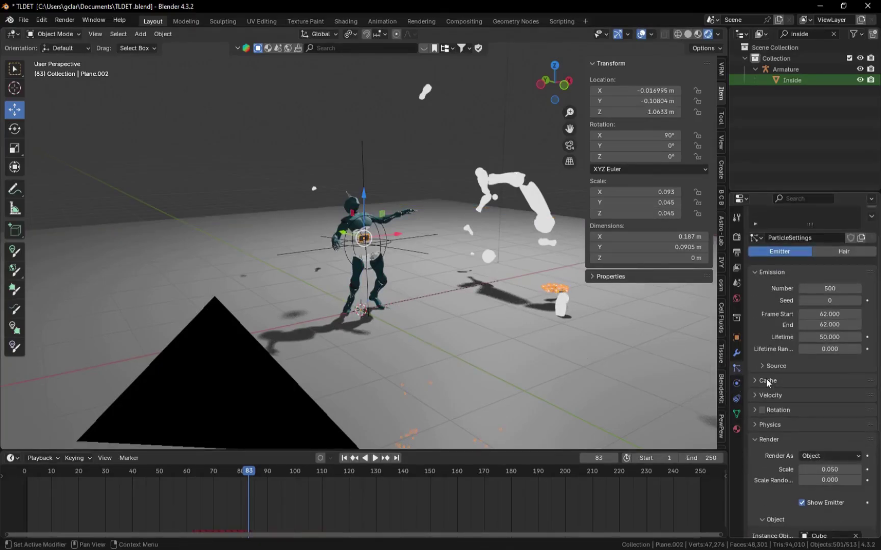
pyautogui.scroll(-6, 799, 406)
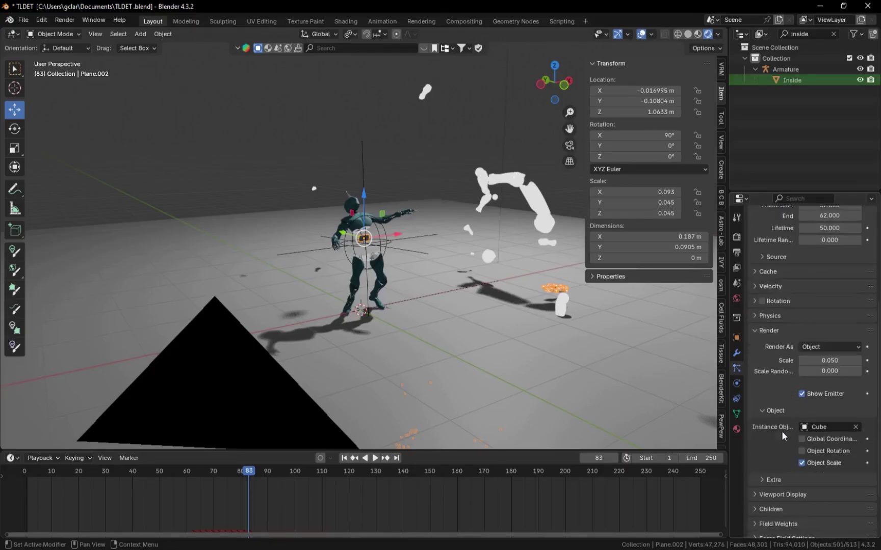
pyautogui.click(779, 433)
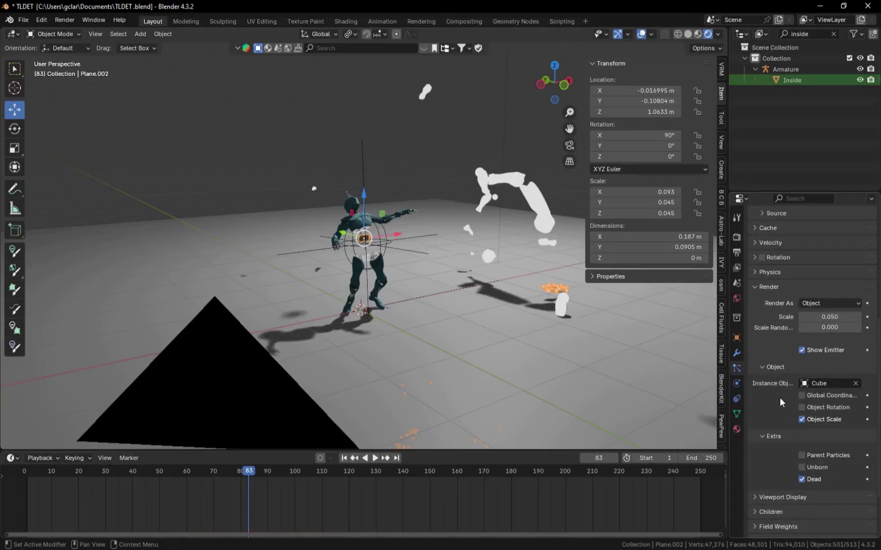
pyautogui.scroll(3, 780, 397)
pyautogui.scroll(8, 431, 312)
# Go to frame 68 and set the particles' Object Velocity to 1 and velocity Randomize to 0.39
pyautogui.moveTo(249, 472); pyautogui.dragTo(209, 509)
pyautogui.moveTo(379, 388); pyautogui.dragTo(411, 376, button='middle')
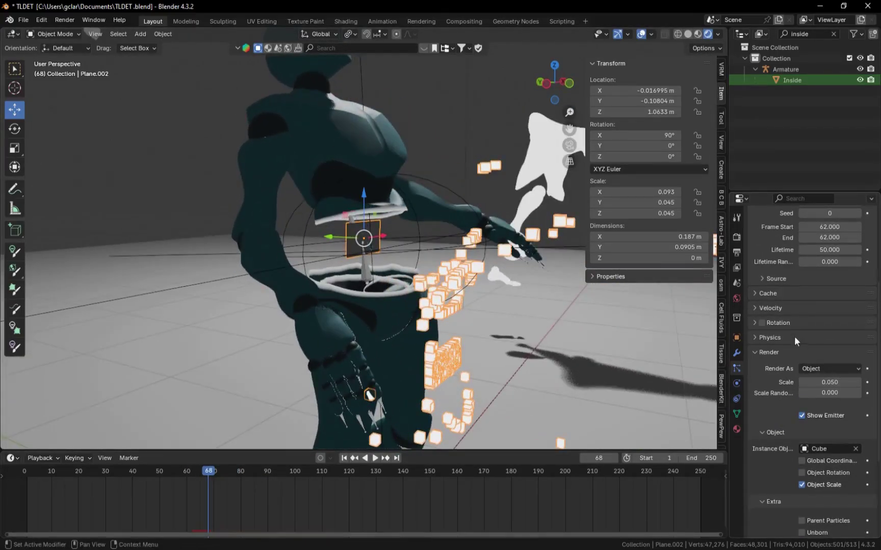
pyautogui.click(770, 308)
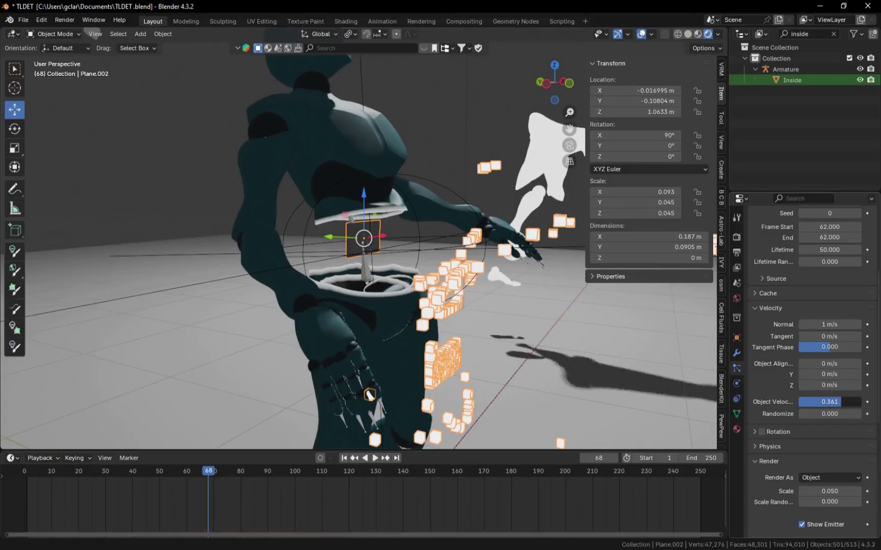
pyautogui.moveTo(829, 414); pyautogui.dragTo(841, 417)
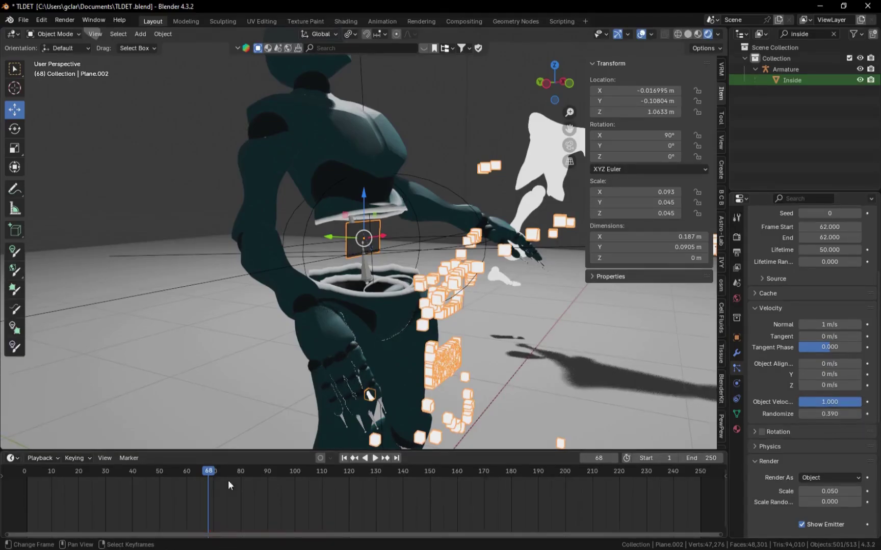
# Preview the particle burst, raise the velocity Randomize to 0.93 and replay the animation
pyautogui.click(157, 482)
pyautogui.click(376, 458)
pyautogui.click(377, 459)
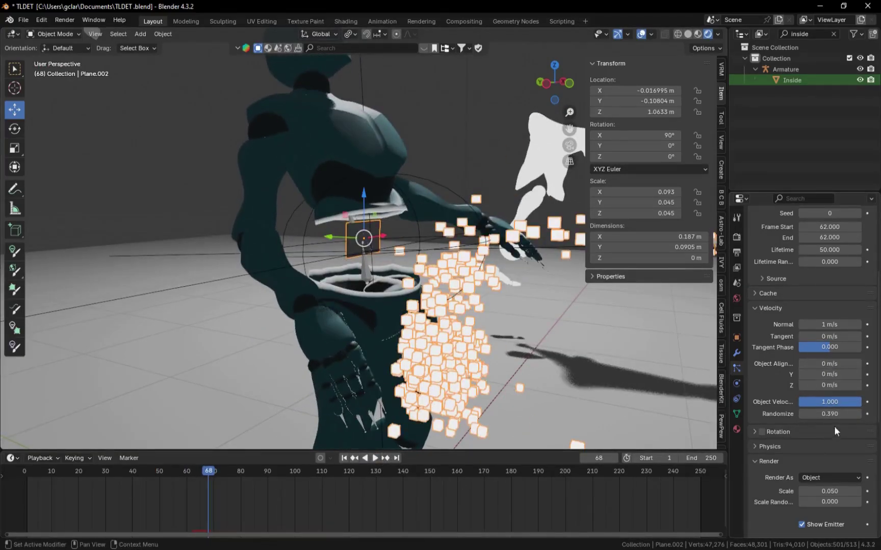
pyautogui.moveTo(831, 414); pyautogui.dragTo(848, 414)
pyautogui.click(375, 458)
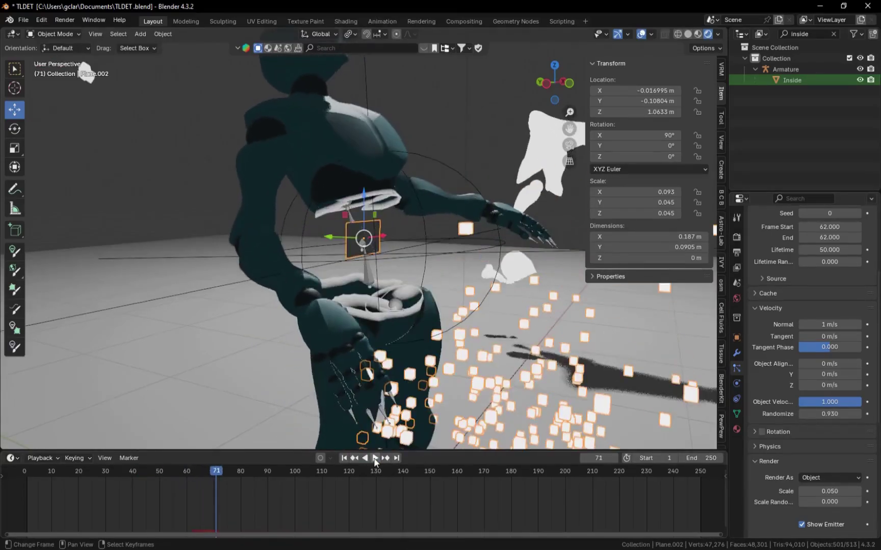
# Set the emitter plane's Normal particle velocity to 1.5 m/s and replay the animation to preview the burst
pyautogui.scroll(-5, 402, 388)
pyautogui.press('Escape')
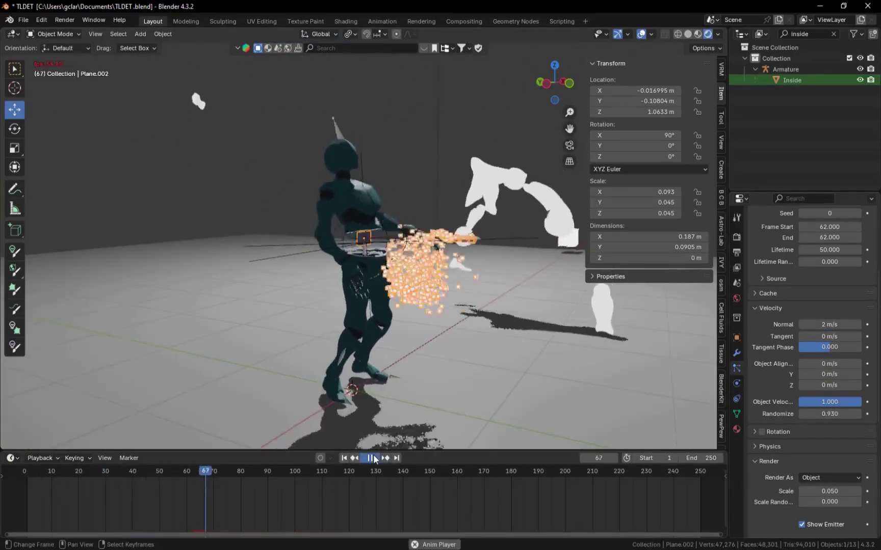
pyautogui.click(795, 324)
pyautogui.press('space')
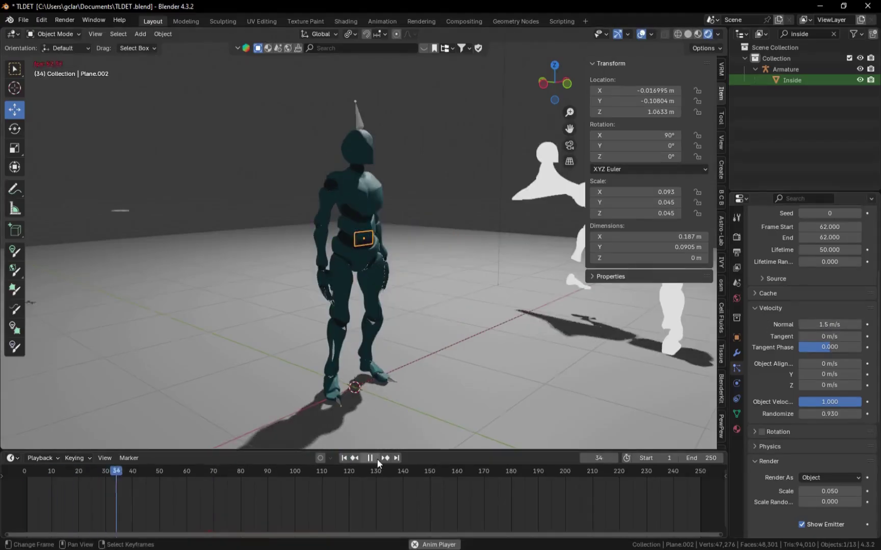
# Select the collision floor plane, raise it slightly along Z and check its height from the front view
pyautogui.moveTo(477, 397); pyautogui.dragTo(439, 391, button='middle')
pyautogui.rightClick(374, 400)
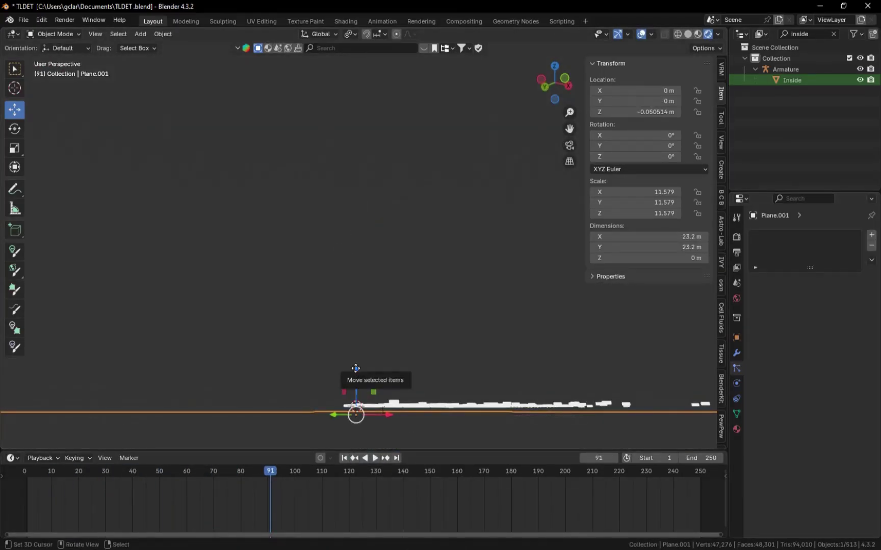
pyautogui.moveTo(356, 370); pyautogui.dragTo(360, 365)
pyautogui.press('KP_1')
pyautogui.scroll(3, 449, 284)
pyautogui.scroll(8, 450, 280)
pyautogui.keyDown('shift'); pyautogui.moveTo(568, 355); pyautogui.dragTo(411, 314, button='middle'); pyautogui.keyUp('shift')
# Select the particle emitter plane again and set the render Scale of its particles to 0.060
pyautogui.rightClick(369, 274)
pyautogui.scroll(-2, 369, 274)
pyautogui.scroll(-3, 784, 416)
pyautogui.scroll(-6, 784, 416)
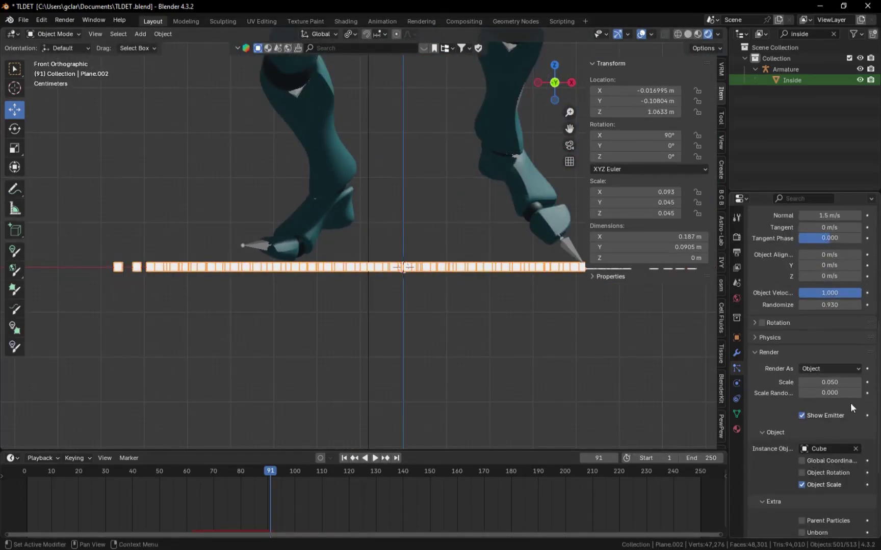
pyautogui.click(858, 382)
pyautogui.click(859, 382)
pyautogui.click(859, 383)
pyautogui.click(858, 382)
pyautogui.click(858, 382)
pyautogui.moveTo(577, 312); pyautogui.dragTo(716, 425, button='middle')
pyautogui.click(802, 382)
pyautogui.click(802, 383)
pyautogui.click(802, 383)
pyautogui.click(802, 382)
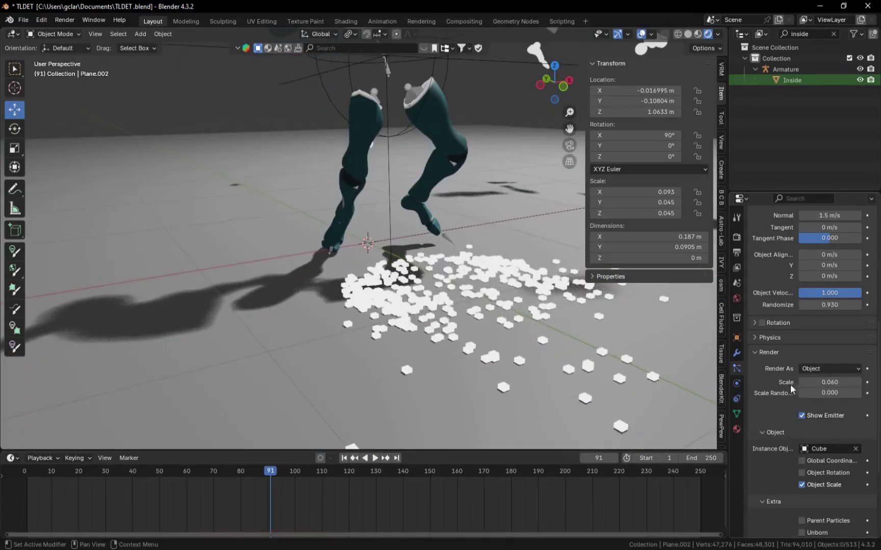
# From the front view in solid shading, raise the collision floor plane about 0.027 m along Z
pyautogui.press('`')
pyautogui.click(403, 303)
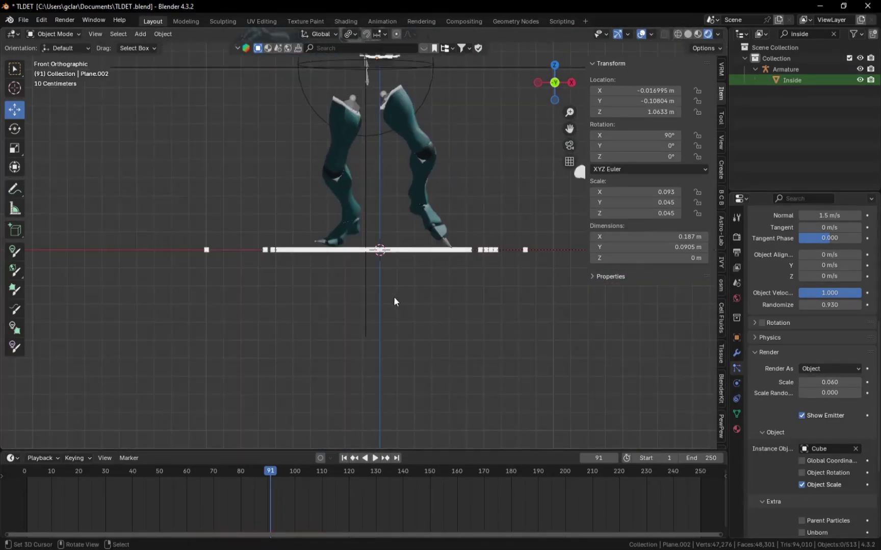
pyautogui.scroll(5, 347, 280)
pyautogui.hotkey('shift', 'z')
pyautogui.click(368, 305)
pyautogui.hotkey('shift', 'z')
pyautogui.scroll(5, 369, 307)
pyautogui.moveTo(505, 362)
pyautogui.mouseDown()
pyautogui.moveTo(528, 333)
pyautogui.moveTo(559, 319)
pyautogui.mouseUp()
pyautogui.moveTo(555, 317); pyautogui.dragTo(501, 328, button='middle')
pyautogui.scroll(-10, 503, 326)
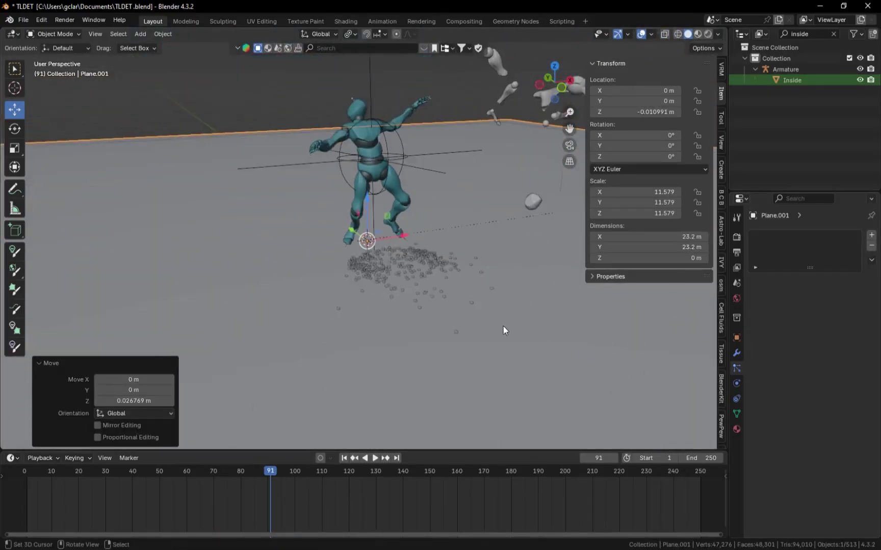
# Change the surface shader of the 21.3 m floor plane's material to Transparent BSDF and return to rendered shading
pyautogui.rightClick(443, 305)
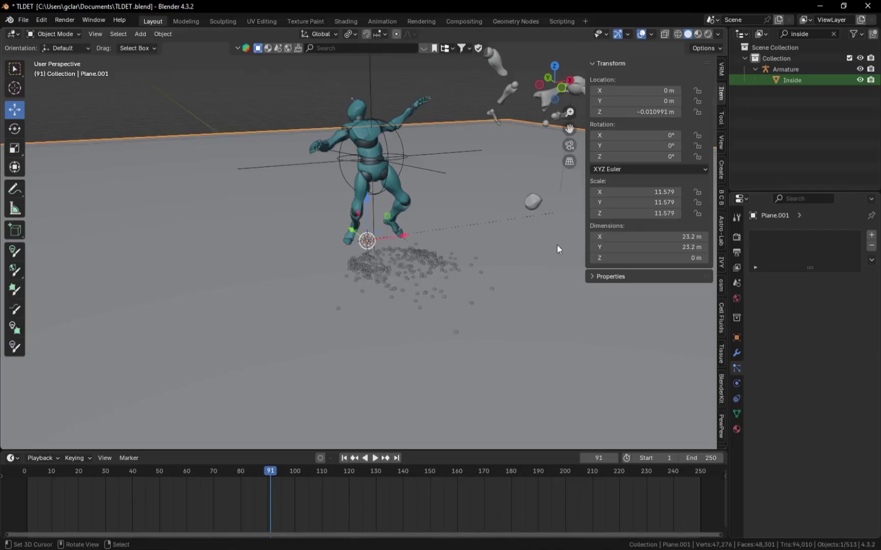
pyautogui.click(736, 429)
pyautogui.click(775, 281)
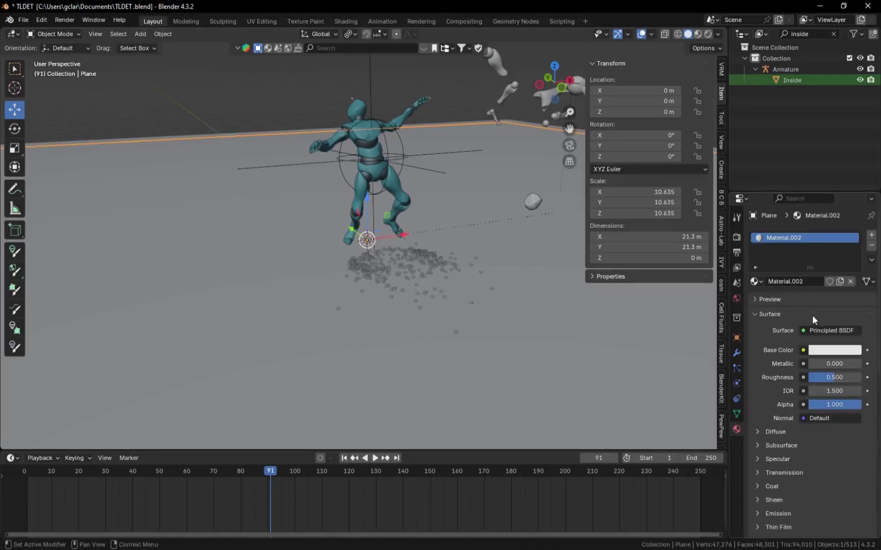
pyautogui.click(812, 315)
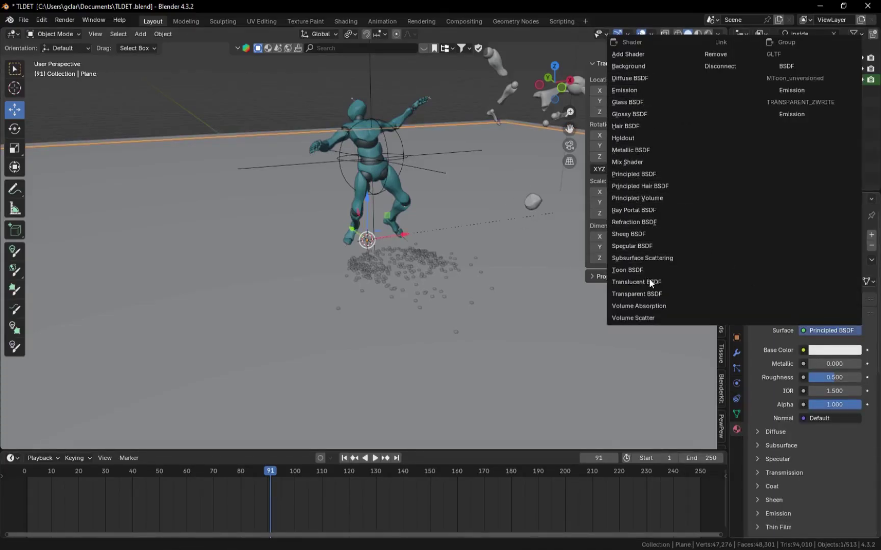
pyautogui.click(640, 294)
pyautogui.hotkey('shift', 'z')
pyautogui.press('a')
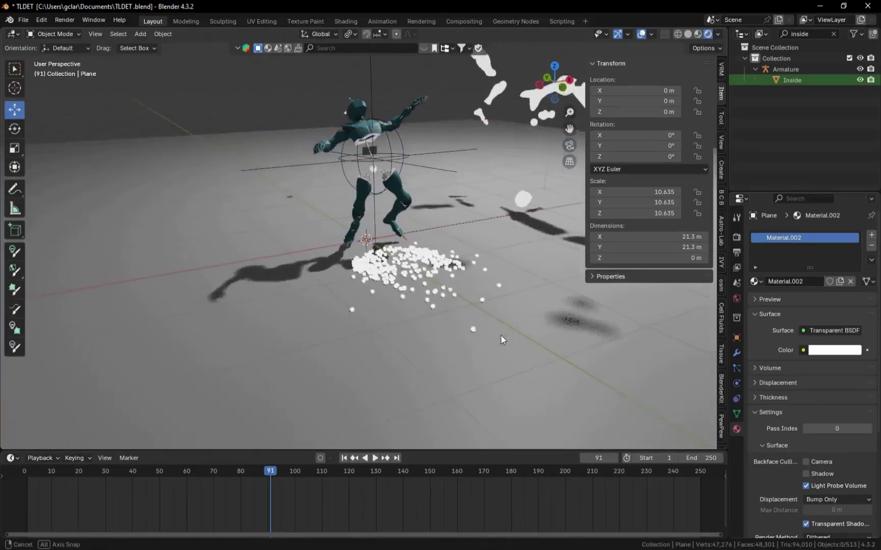
# Replay the animation from before the impact to check how the cubes land on the floor
pyautogui.moveTo(500, 335)
pyautogui.mouseDown(button='middle')
pyautogui.moveTo(521, 316)
pyautogui.moveTo(480, 373)
pyautogui.mouseUp(button='middle')
pyautogui.click(375, 459)
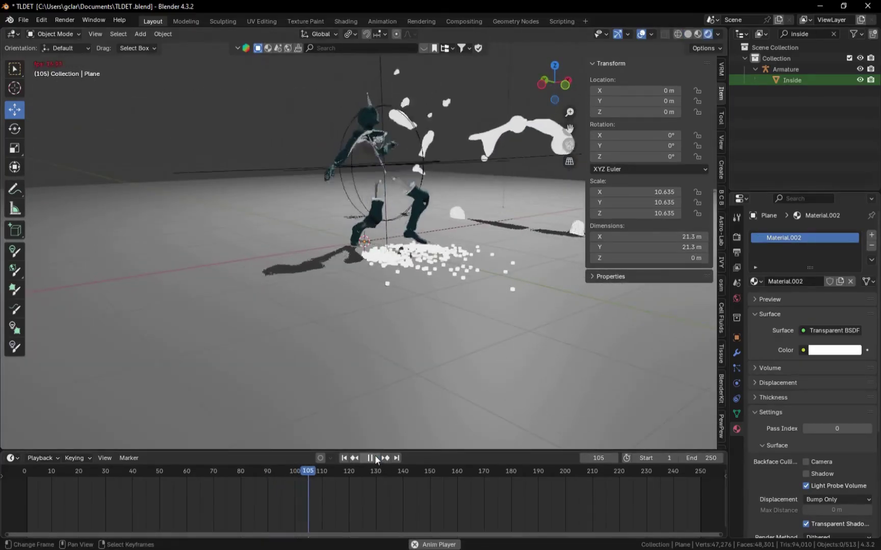
pyautogui.click(375, 459)
pyautogui.click(122, 495)
pyautogui.click(377, 459)
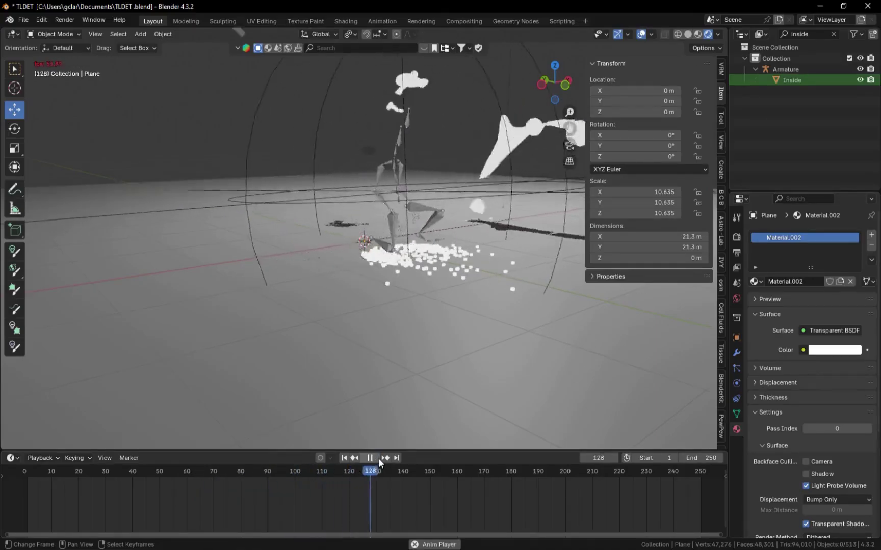
pyautogui.click(370, 458)
# Select the character's armature and, at frame 84, lower it about 0.046 m along Z toward the floor
pyautogui.click(346, 95)
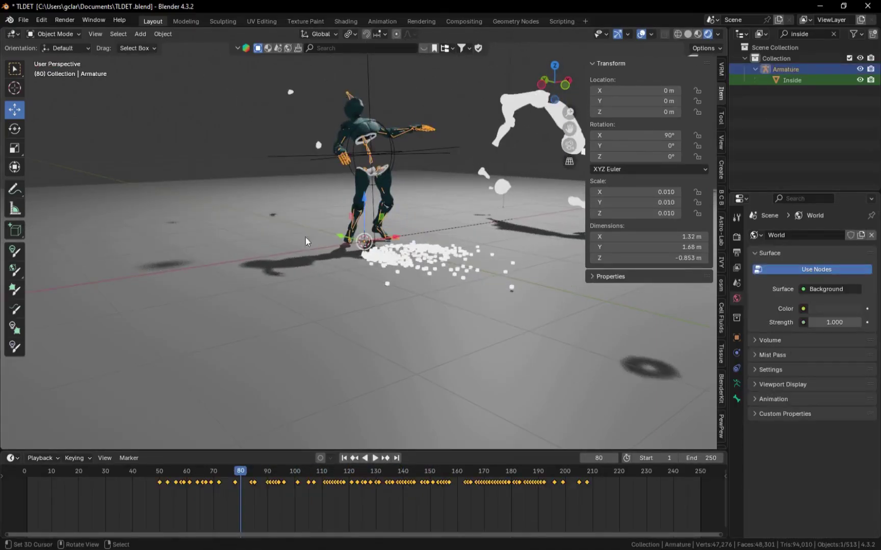
pyautogui.moveTo(261, 499)
pyautogui.mouseDown()
pyautogui.moveTo(289, 502)
pyautogui.moveTo(251, 497)
pyautogui.mouseUp()
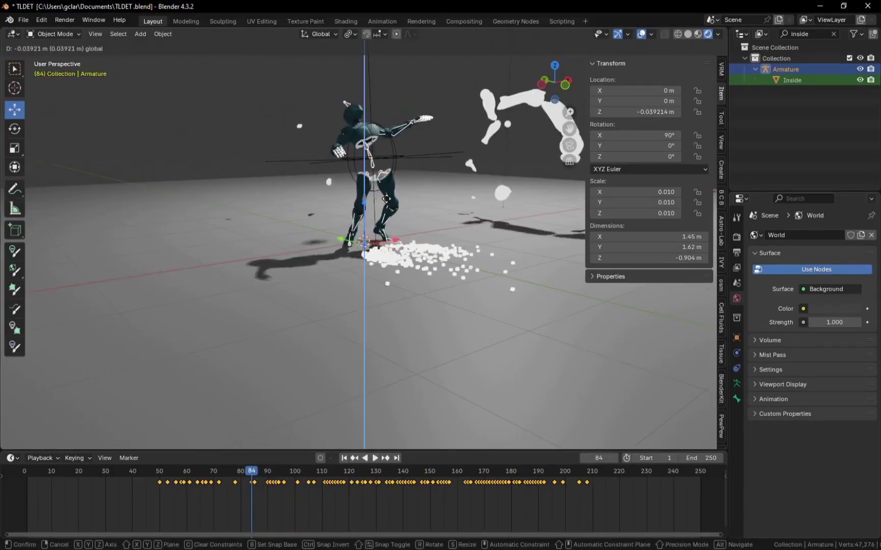
pyautogui.moveTo(385, 199); pyautogui.dragTo(386, 200)
pyautogui.rightClick(401, 363)
# Replay the impact to check the lowered character's feet and the fallen cubes up close
pyautogui.click(376, 459)
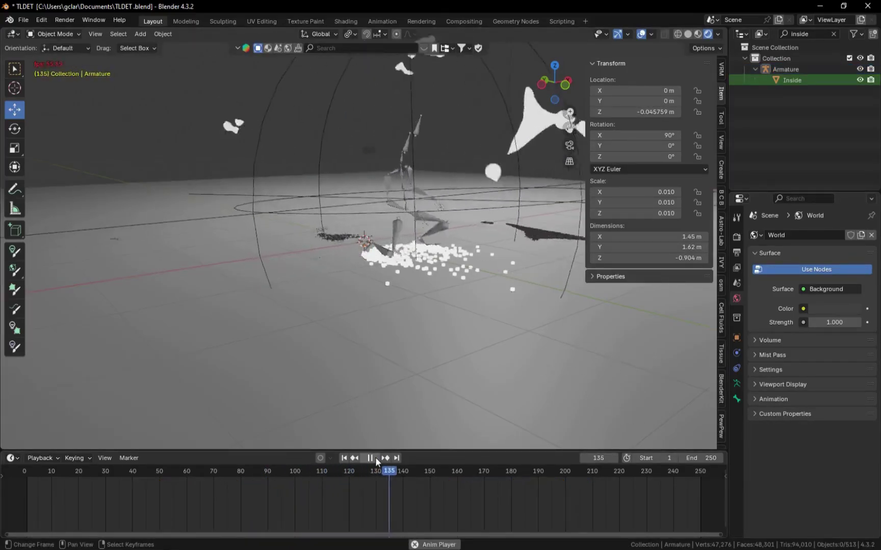
pyautogui.click(376, 459)
pyautogui.moveTo(238, 502); pyautogui.dragTo(119, 494)
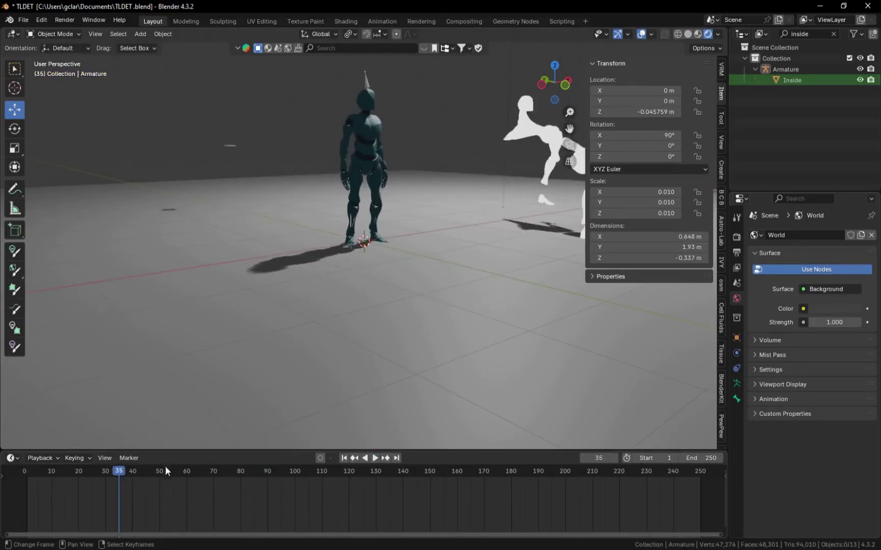
pyautogui.click(376, 460)
pyautogui.click(376, 459)
pyautogui.keyDown('shift'); pyautogui.moveTo(393, 223); pyautogui.dragTo(402, 371, button='middle'); pyautogui.keyUp('shift')
pyautogui.scroll(2, 403, 371)
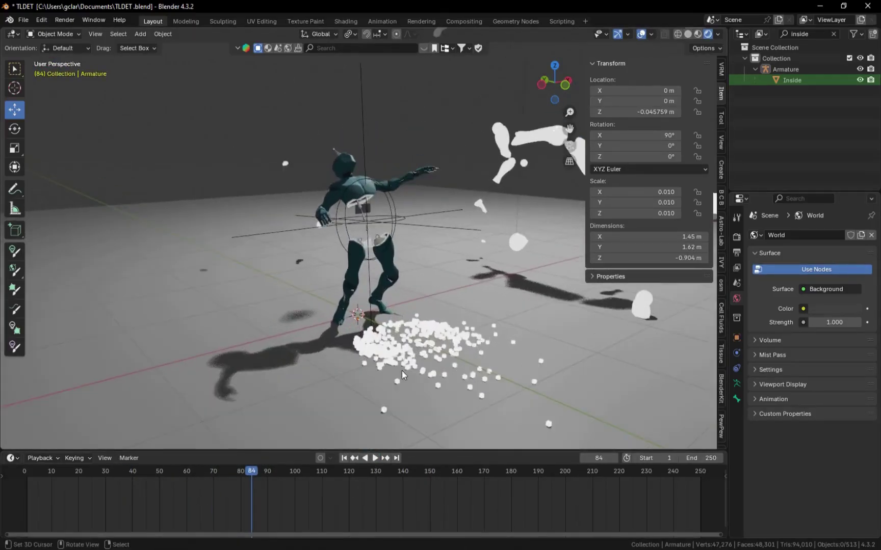
# Select the particle emitter plane at the torso and duplicate it in place
pyautogui.click(371, 205)
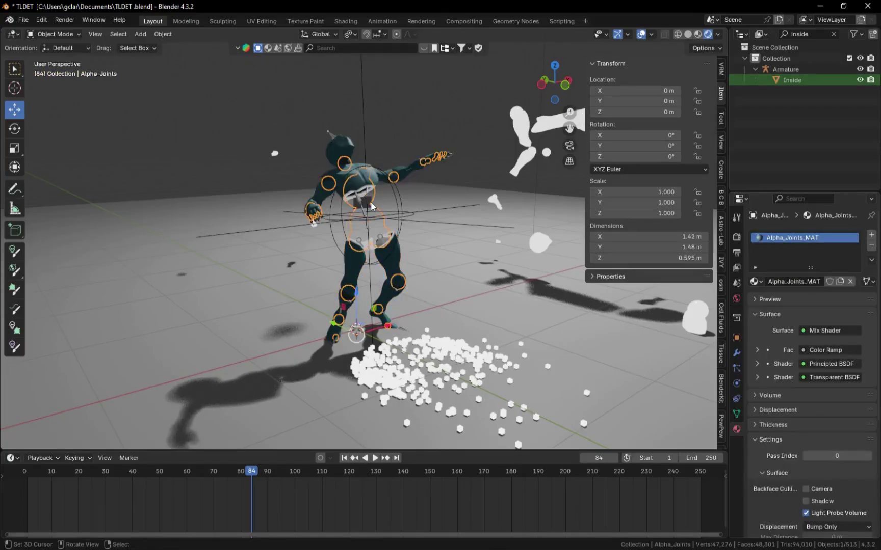
pyautogui.click(371, 206)
pyautogui.moveTo(383, 342); pyautogui.dragTo(421, 343, button='middle')
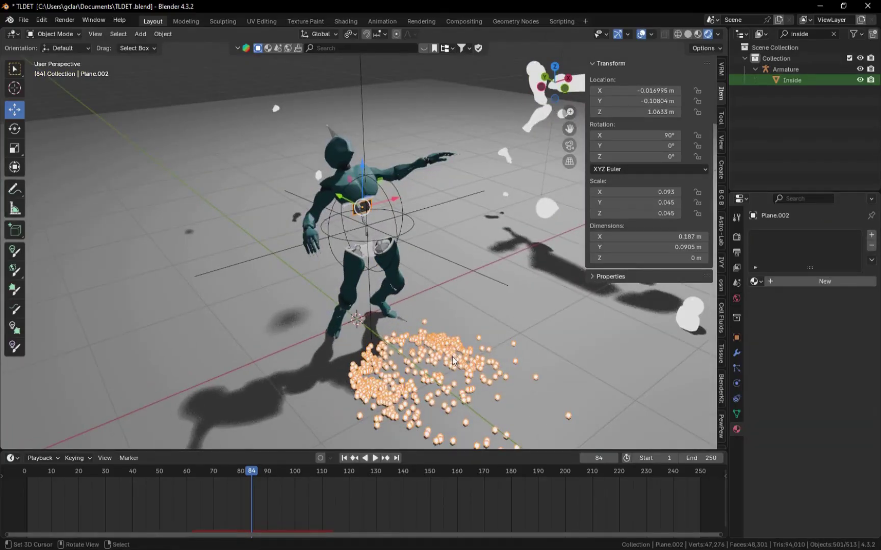
pyautogui.scroll(4, 412, 269)
pyautogui.moveTo(410, 269); pyautogui.dragTo(442, 207, button='middle')
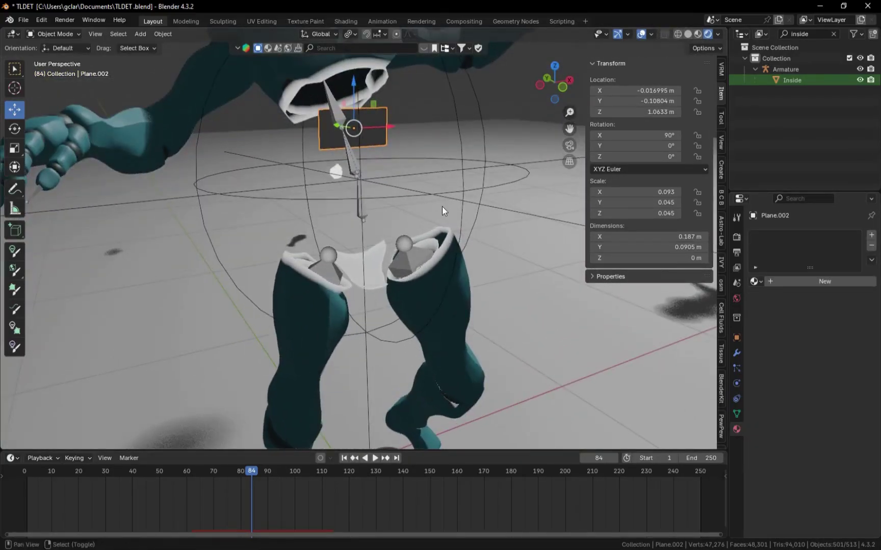
pyautogui.hotkey('shift', 'd')
pyautogui.rightClick(490, 257)
# At frame 71, rotate one of the two emitter planes 90° about X and lower it about 0.061 m along Z
pyautogui.moveTo(251, 504); pyautogui.dragTo(216, 515)
pyautogui.click(156, 216)
pyautogui.click(345, 115)
pyautogui.click(344, 115)
pyautogui.press('g')
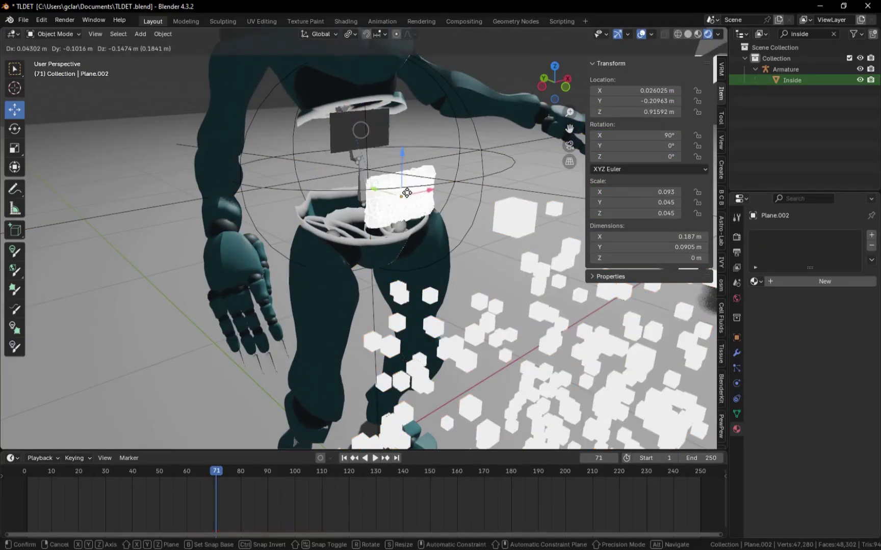
pyautogui.rightClick(493, 238)
pyautogui.press('r')
pyautogui.press('x')
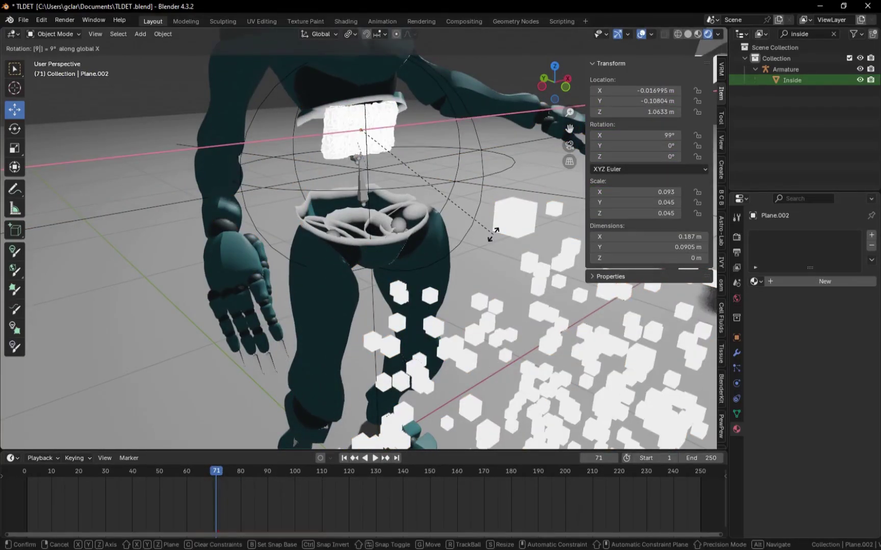
pyautogui.press('Return')
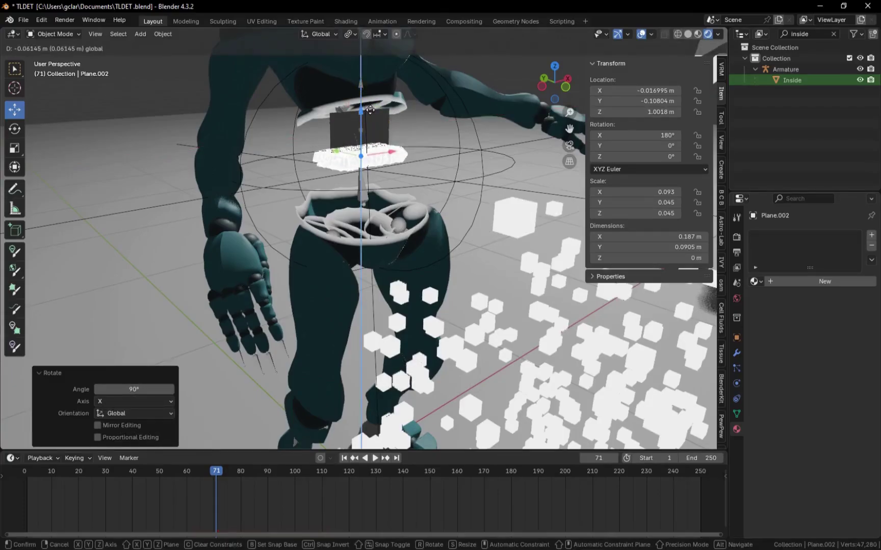
pyautogui.click(370, 109)
# Go to frame 63 and shift the horizontal emitter plane about 0.043 m along Y into the torso
pyautogui.moveTo(208, 494); pyautogui.dragTo(200, 512)
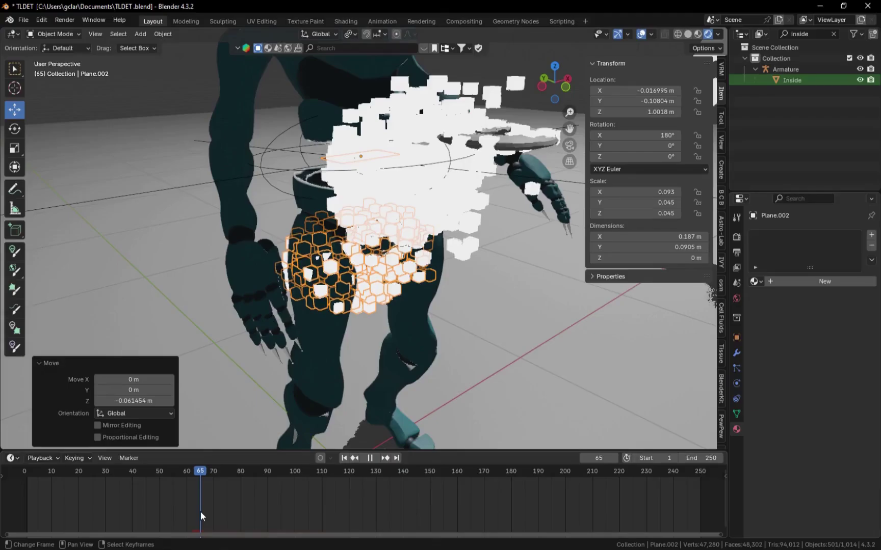
pyautogui.moveTo(305, 381); pyautogui.dragTo(398, 270, button='middle')
pyautogui.click(581, 457)
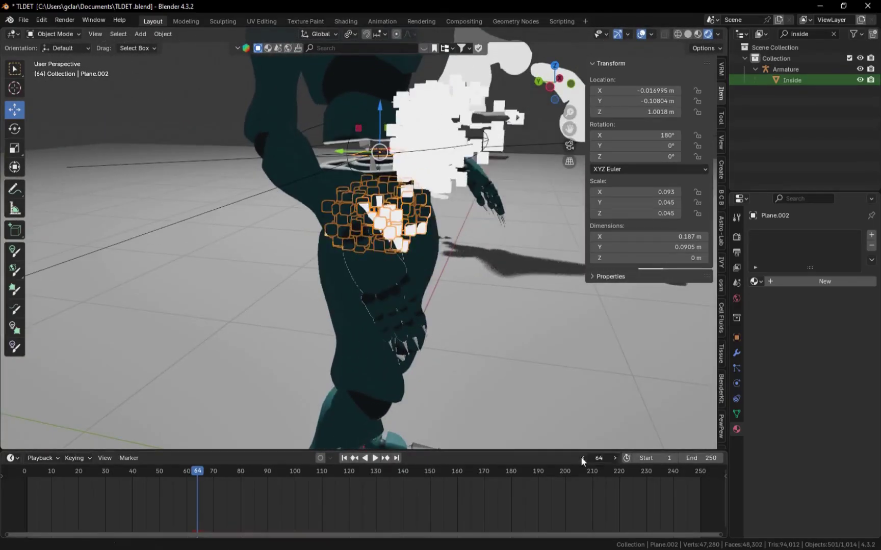
pyautogui.click(581, 458)
pyautogui.moveTo(499, 278); pyautogui.dragTo(502, 328, button='middle')
pyautogui.moveTo(351, 179); pyautogui.dragTo(333, 176)
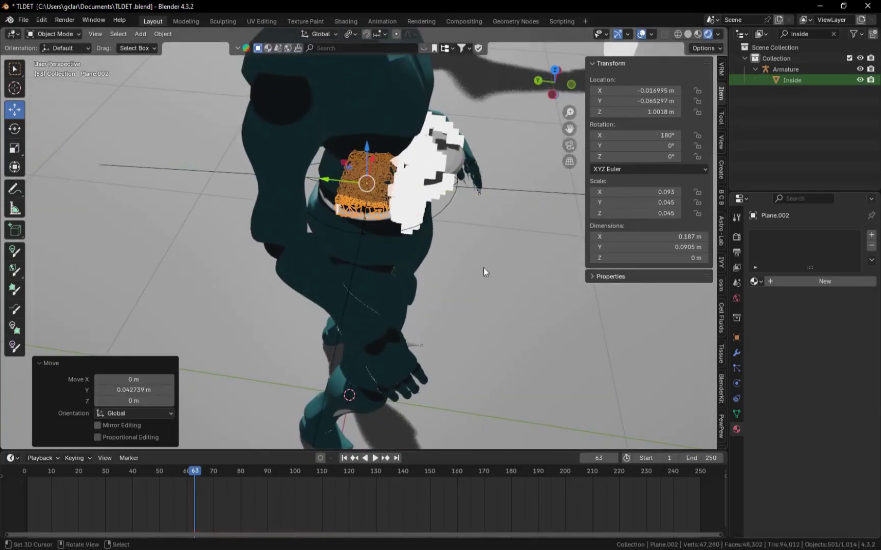
# Scale the horizontal emitter plane to about 0.100 in Y and nudge it to about X -0.009 m, Y -0.073 m
pyautogui.press('s')
pyautogui.press('y')
pyautogui.click(639, 337)
pyautogui.moveTo(545, 288); pyautogui.dragTo(516, 301, button='middle')
pyautogui.moveTo(373, 156); pyautogui.dragTo(376, 152)
pyautogui.moveTo(321, 168); pyautogui.dragTo(327, 170)
pyautogui.click(330, 169)
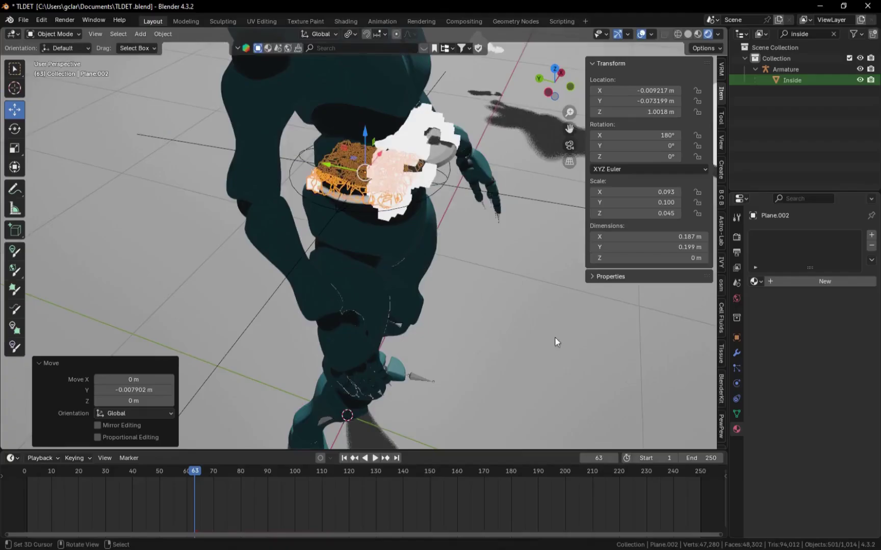
pyautogui.moveTo(554, 338); pyautogui.dragTo(521, 325, button='middle')
# Preview the burst, keyframe the horizontal emitter plane's location, rotation and scale at frame 63, and advance to frame 95
pyautogui.click(376, 457)
pyautogui.click(736, 368)
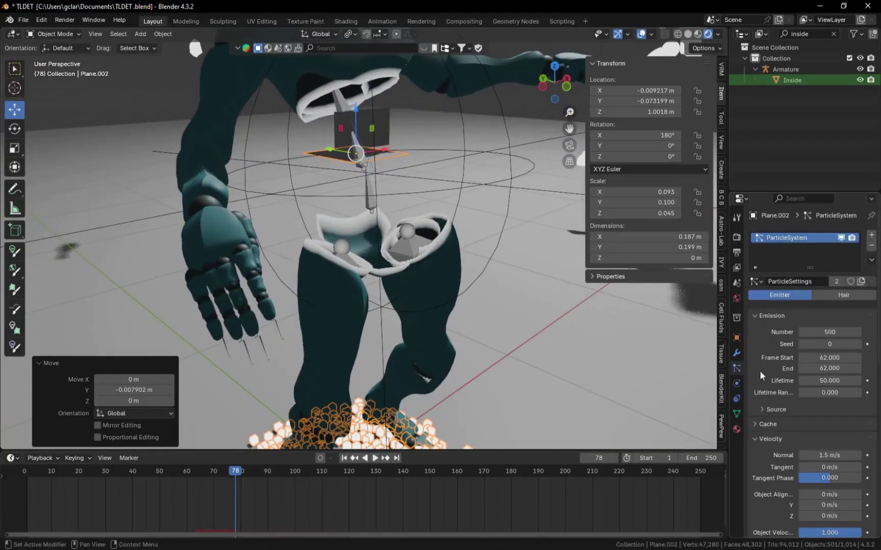
pyautogui.click(192, 505)
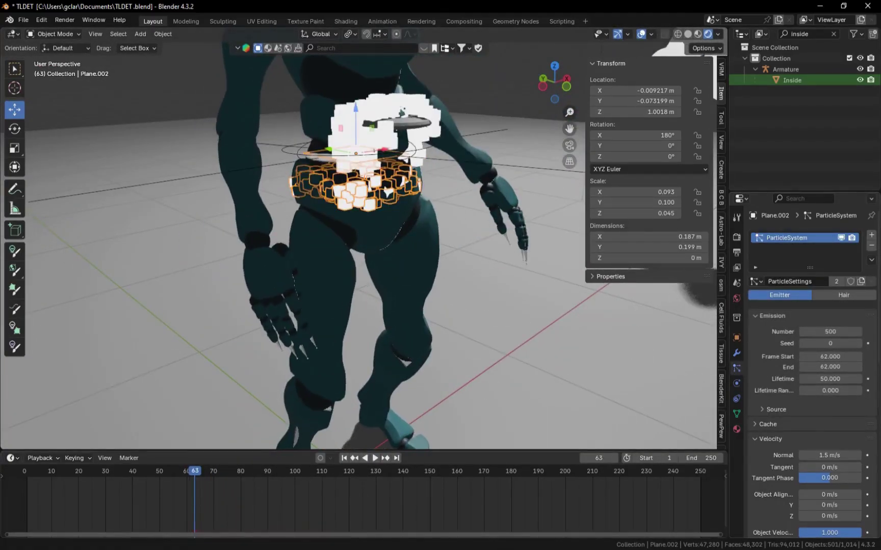
pyautogui.moveTo(198, 503); pyautogui.dragTo(248, 514)
pyautogui.moveTo(188, 509); pyautogui.dragTo(281, 489)
pyautogui.press('i')
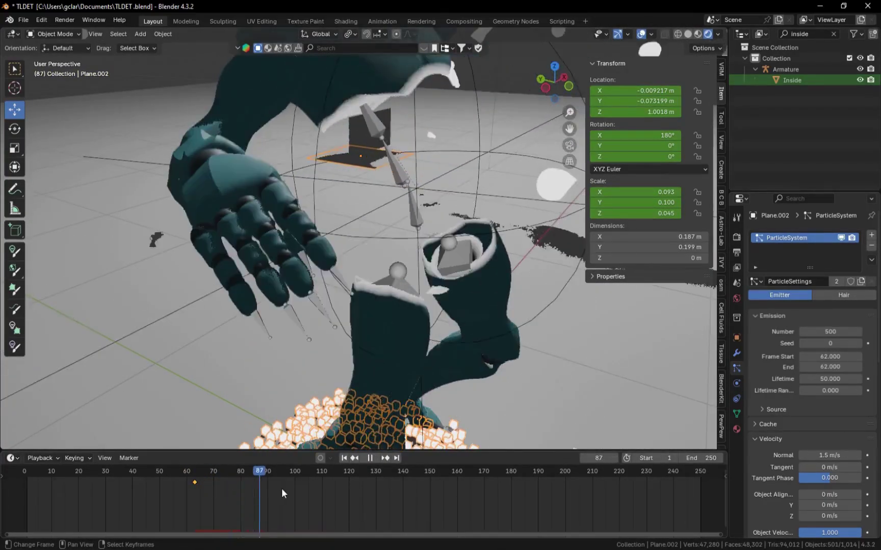
# Move the emitter plane between the open hips, rotate it about -19.8° around Z and keyframe its transform at frame 95
pyautogui.moveTo(322, 148); pyautogui.dragTo(439, 171)
pyautogui.moveTo(476, 134); pyautogui.dragTo(491, 255)
pyautogui.moveTo(505, 255); pyautogui.dragTo(445, 246, button='middle')
pyautogui.moveTo(410, 305); pyautogui.dragTo(389, 308)
pyautogui.press('r')
pyautogui.press('z')
pyautogui.click(468, 314)
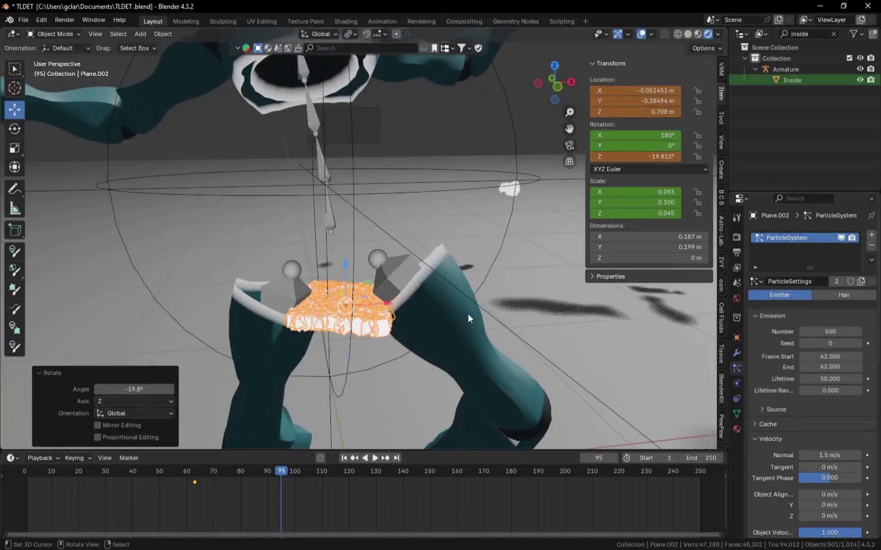
pyautogui.press('i')
# Preview the burst from frame 63 and, at frame 69, lower the emitter plane about 0.085 m into the waist opening
pyautogui.moveTo(468, 319); pyautogui.dragTo(617, 356, button='middle')
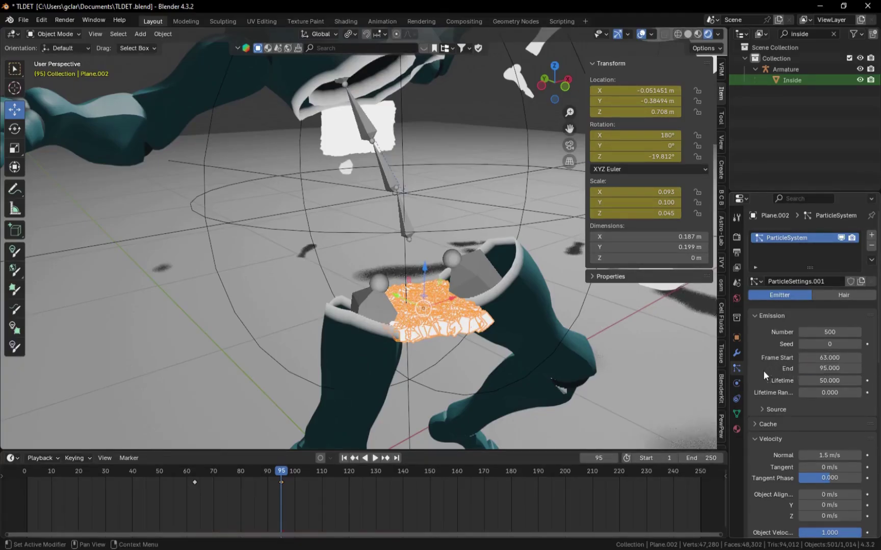
pyautogui.moveTo(281, 469); pyautogui.dragTo(193, 493)
pyautogui.press('space')
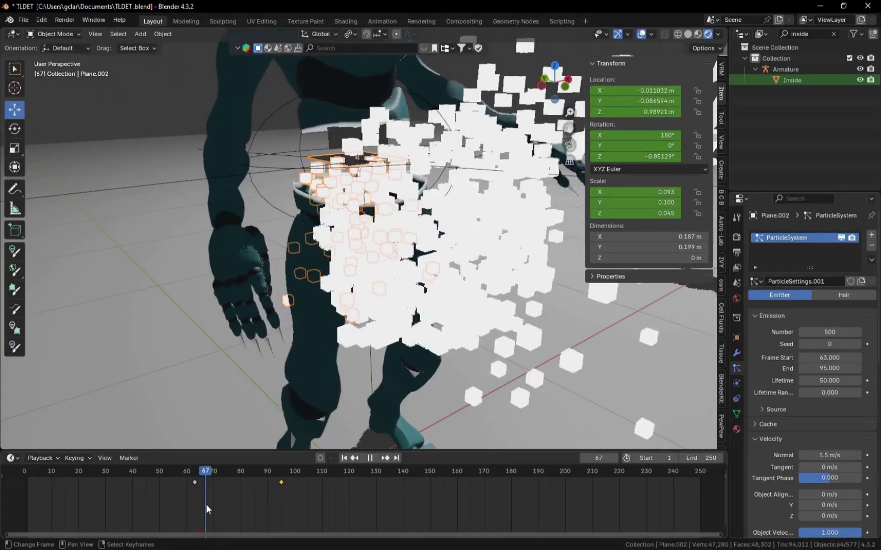
pyautogui.press('space')
pyautogui.moveTo(317, 204); pyautogui.dragTo(358, 184, button='middle')
pyautogui.moveTo(376, 117); pyautogui.dragTo(415, 193)
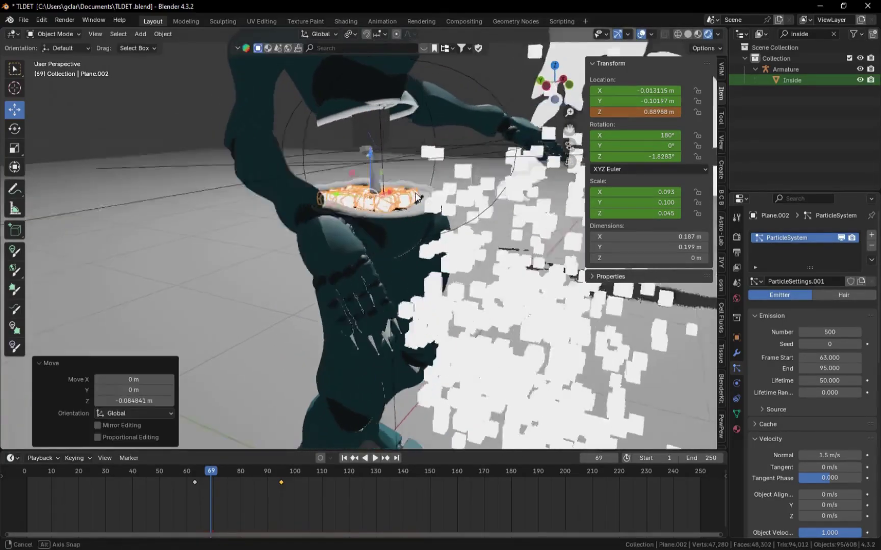
# Scale the horizontal emitter plane uniformly by about 1.62 to fill the waist opening and keyframe its transform at frame 69
pyautogui.press('s')
pyautogui.click(499, 262)
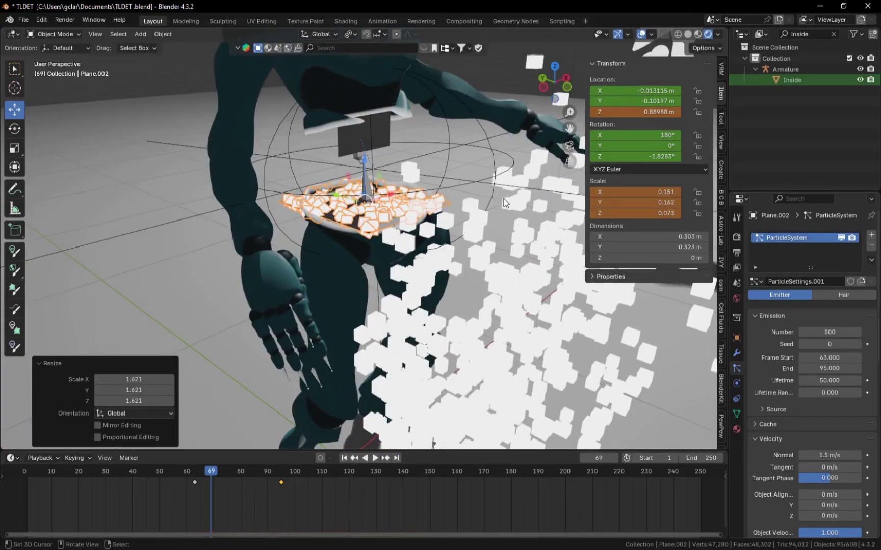
pyautogui.press('i')
# At frame 64, lower the horizontal emitter plane slightly and keyframe its transform
pyautogui.moveTo(211, 471); pyautogui.dragTo(197, 472)
pyautogui.moveTo(316, 254); pyautogui.dragTo(320, 204, button='middle')
pyautogui.moveTo(357, 101); pyautogui.dragTo(357, 110)
pyautogui.press('i')
# At frame 77, rotate, rescale and reposition the horizontal emitter plane inside the hip opening and keyframe its transform
pyautogui.moveTo(198, 471); pyautogui.dragTo(233, 482)
pyautogui.moveTo(316, 265); pyautogui.dragTo(397, 311, button='middle')
pyautogui.press('r')
pyautogui.click(410, 295)
pyautogui.press('s')
pyautogui.click(394, 281)
pyautogui.moveTo(366, 245); pyautogui.dragTo(337, 227)
pyautogui.moveTo(338, 265); pyautogui.dragTo(332, 230, button='middle')
pyautogui.press('i')
# Set the horizontal emitter's particle lifetime to 500 and scrub through the burst to frame 98
pyautogui.moveTo(234, 471); pyautogui.dragTo(295, 495)
pyautogui.scroll(-5, 414, 290)
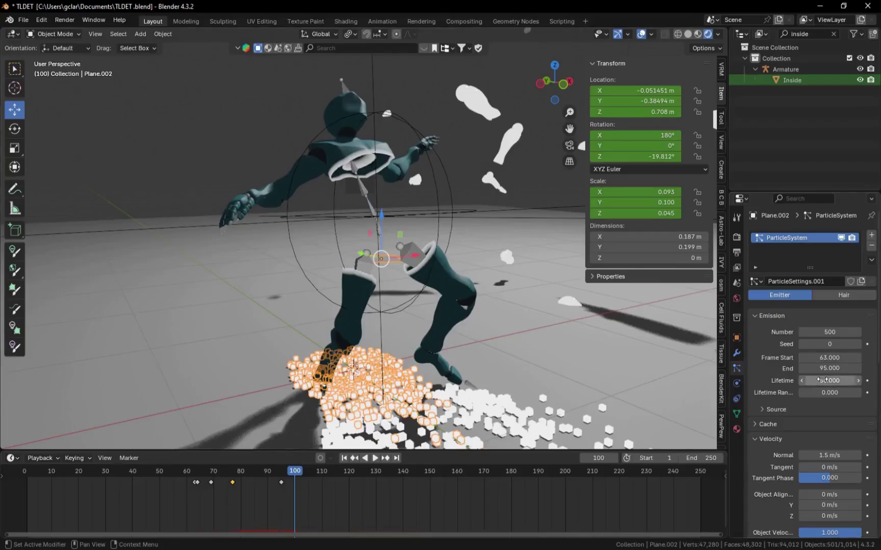
pyautogui.click(488, 409)
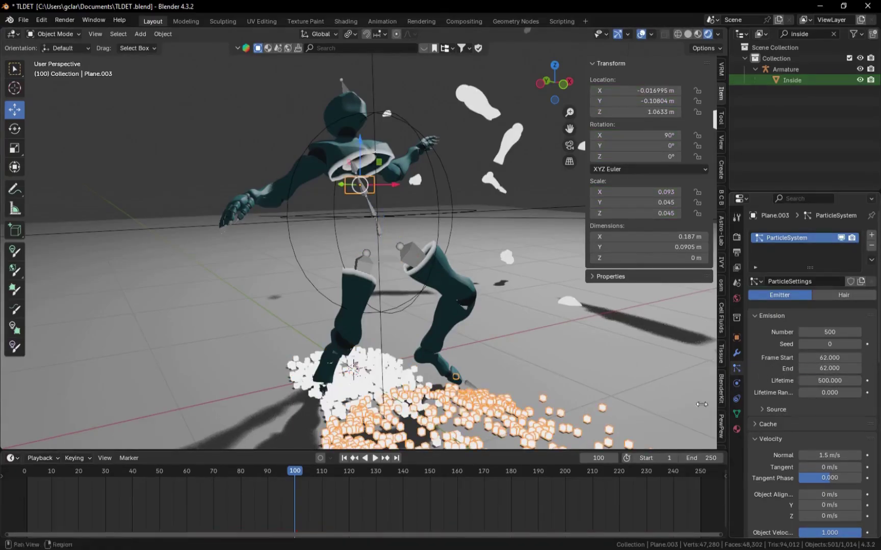
pyautogui.moveTo(191, 493); pyautogui.dragTo(289, 495)
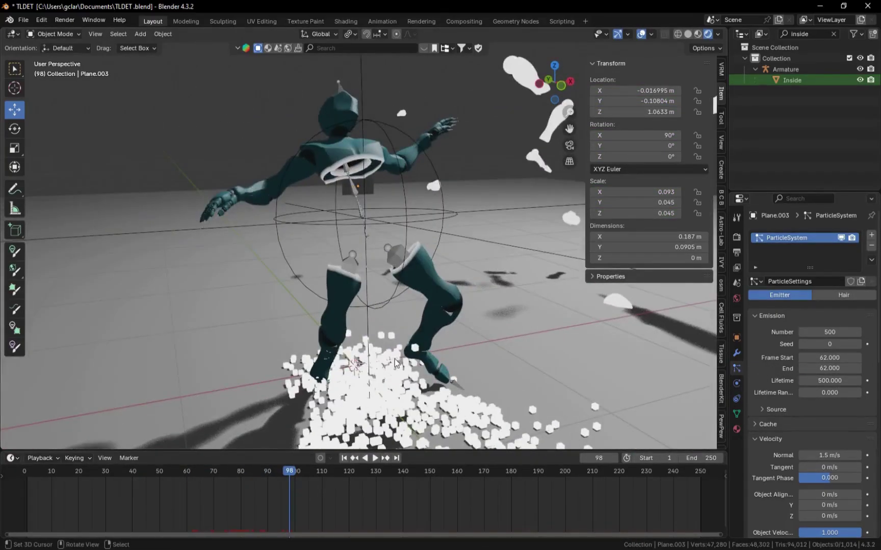
# Switch the viewport to Material Preview and duplicate the horizontal emitter plane in place
pyautogui.click(448, 334)
pyautogui.moveTo(447, 334); pyautogui.dragTo(422, 274, button='middle')
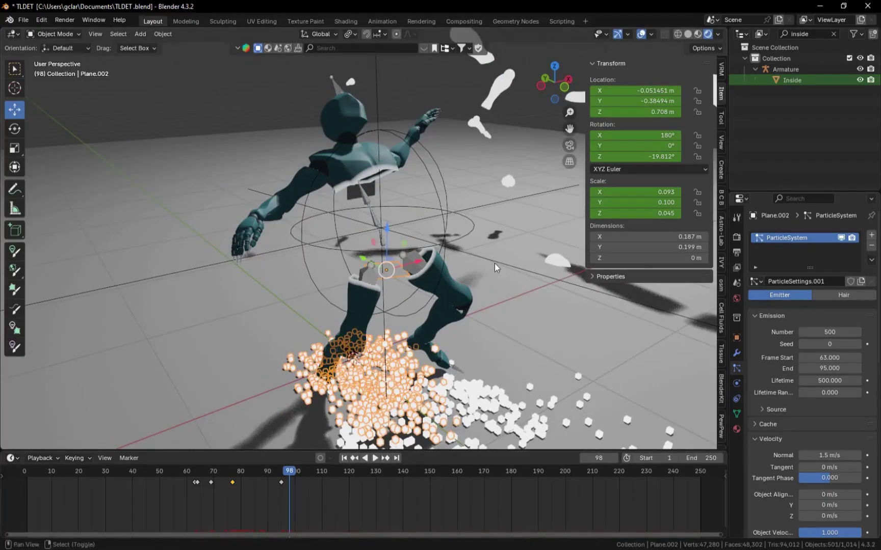
pyautogui.moveTo(250, 496); pyautogui.dragTo(188, 497)
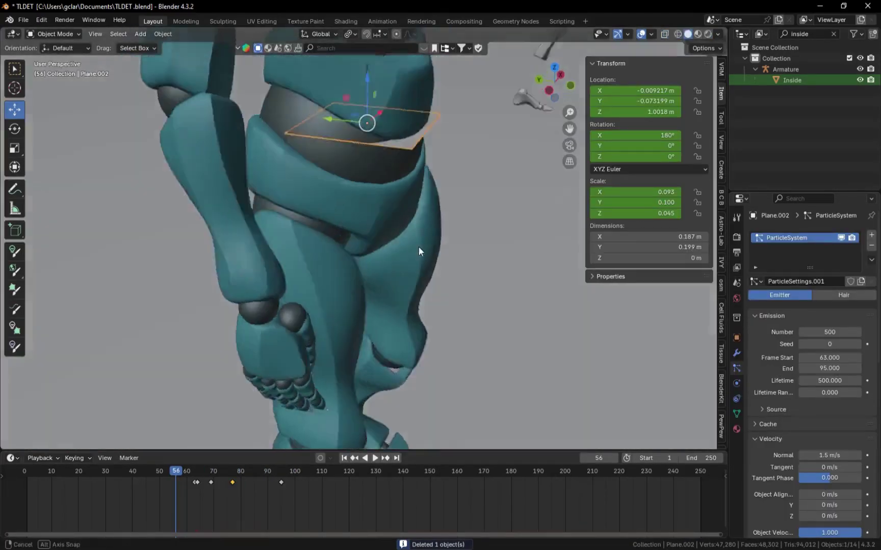
pyautogui.click(196, 517)
pyautogui.moveTo(419, 246)
pyautogui.mouseDown(button='middle')
pyautogui.moveTo(459, 255)
pyautogui.moveTo(454, 302)
pyautogui.moveTo(458, 265)
pyautogui.mouseUp(button='middle')
pyautogui.click(698, 34)
pyautogui.hotkey('shift', 'd')
pyautogui.press('Escape')
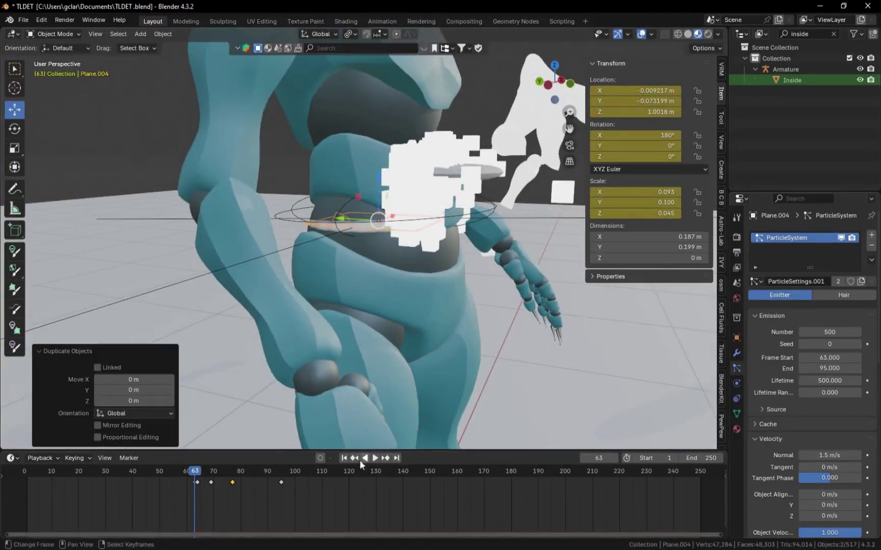
# Delete the duplicate plane's copied keyframes and keyframe its transform at frame 63
pyautogui.press('x')
pyautogui.click(243, 504)
pyautogui.hotkey('ctrl', 'z')
pyautogui.hotkey('ctrl', 'z')
pyautogui.hotkey('ctrl', 'shift', 'z')
pyautogui.hotkey('ctrl', 'shift', 'z')
pyautogui.moveTo(195, 472); pyautogui.dragTo(194, 486)
pyautogui.press('i')
# At frame 65, raise the duplicate plane to the upper torso cut, widen it to about 0.111 in X and keyframe it
pyautogui.click(200, 484)
pyautogui.press('g')
pyautogui.press('z')
pyautogui.click(368, 227)
pyautogui.moveTo(368, 227); pyautogui.dragTo(393, 245, button='middle')
pyautogui.press('s')
pyautogui.press('x')
pyautogui.moveTo(434, 270); pyautogui.dragTo(474, 316, button='middle')
pyautogui.press('g')
pyautogui.press('z')
pyautogui.click(393, 185)
pyautogui.press('i')
# At frame 72, raise the duplicate plane about 0.068 m, tilt it to about 158° in X and shift it to about X -0.036 m
pyautogui.moveTo(305, 351); pyautogui.dragTo(412, 329, button='middle')
pyautogui.moveTo(200, 480); pyautogui.dragTo(215, 481)
pyautogui.moveTo(357, 244); pyautogui.dragTo(387, 224, button='middle')
pyautogui.moveTo(397, 146); pyautogui.dragTo(397, 93)
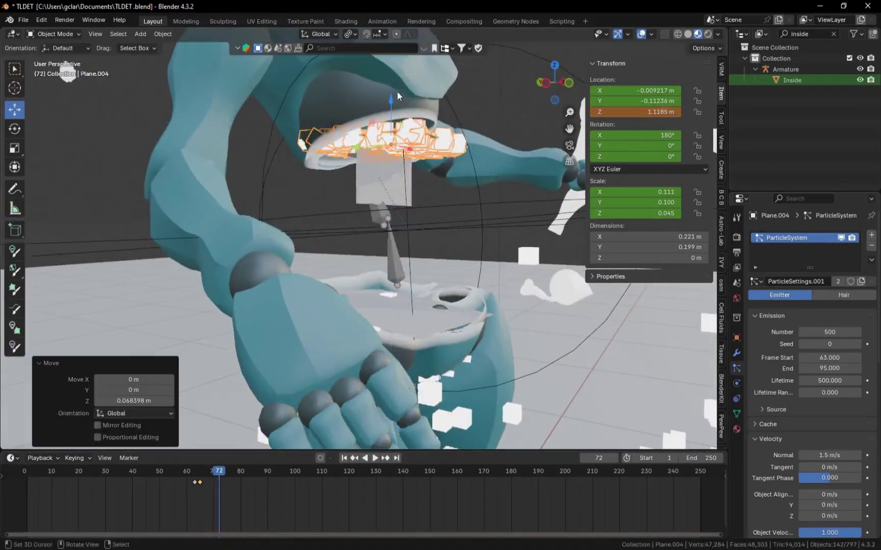
pyautogui.press('r')
pyautogui.press('x')
pyautogui.moveTo(458, 179); pyautogui.dragTo(410, 205, button='middle')
pyautogui.press('g')
pyautogui.press('x')
# Scale the upper emitter plane to about 0.123 in X, rotate it to about -5.65° in Z and keyframe it at frame 72
pyautogui.moveTo(403, 164); pyautogui.dragTo(411, 183, button='middle')
pyautogui.press('s')
pyautogui.press('x')
pyautogui.click(421, 187)
pyautogui.press('r')
pyautogui.press('z')
pyautogui.press('i')
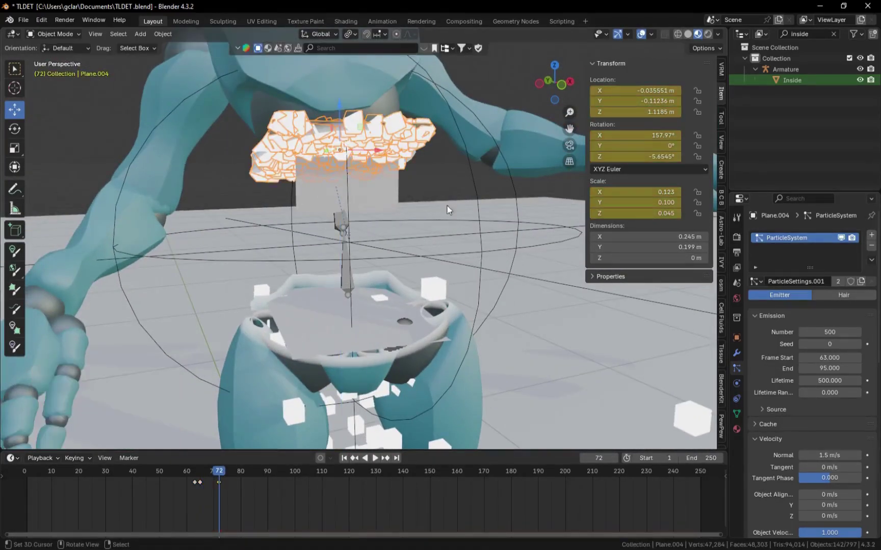
# At frame 92, move the upper emitter plane into the chest opening, to about X -0.097, Y -0.206, Z 1.172 m
pyautogui.moveTo(221, 483); pyautogui.dragTo(274, 484)
pyautogui.moveTo(351, 255); pyautogui.dragTo(387, 305, button='middle')
pyautogui.moveTo(365, 158); pyautogui.dragTo(366, 144)
pyautogui.moveTo(397, 244); pyautogui.dragTo(367, 188, button='middle')
pyautogui.moveTo(399, 158); pyautogui.dragTo(372, 157)
pyautogui.moveTo(490, 194); pyautogui.dragTo(370, 189, button='middle')
pyautogui.moveTo(369, 187); pyautogui.dragTo(340, 185)
pyautogui.moveTo(341, 194); pyautogui.dragTo(449, 189, button='middle')
pyautogui.moveTo(363, 142); pyautogui.dragTo(368, 143)
pyautogui.moveTo(334, 108); pyautogui.dragTo(334, 99)
# Rotate the upper emitter plane -1° around Y, scale it to about 0.123 in Y, nudge it into the opening and keyframe frame 92
pyautogui.moveTo(449, 230); pyautogui.dragTo(542, 249, button='middle')
pyautogui.press('r')
pyautogui.press('y')
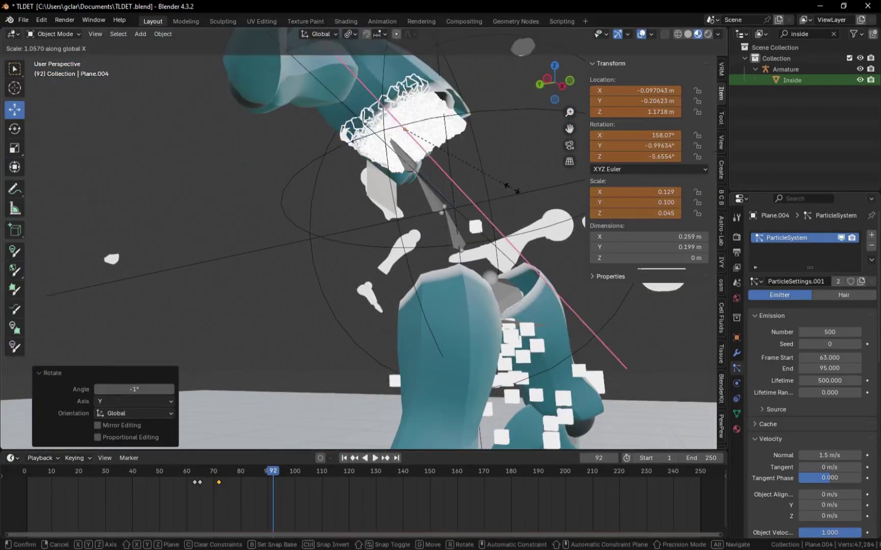
pyautogui.press('y')
pyautogui.click(528, 201)
pyautogui.moveTo(525, 204); pyautogui.dragTo(482, 260, button='middle')
pyautogui.moveTo(353, 195); pyautogui.dragTo(359, 199)
pyautogui.moveTo(433, 275); pyautogui.dragTo(385, 232, button='middle')
pyautogui.moveTo(355, 147); pyautogui.dragTo(350, 146)
pyautogui.moveTo(375, 171); pyautogui.dragTo(429, 183, button='middle')
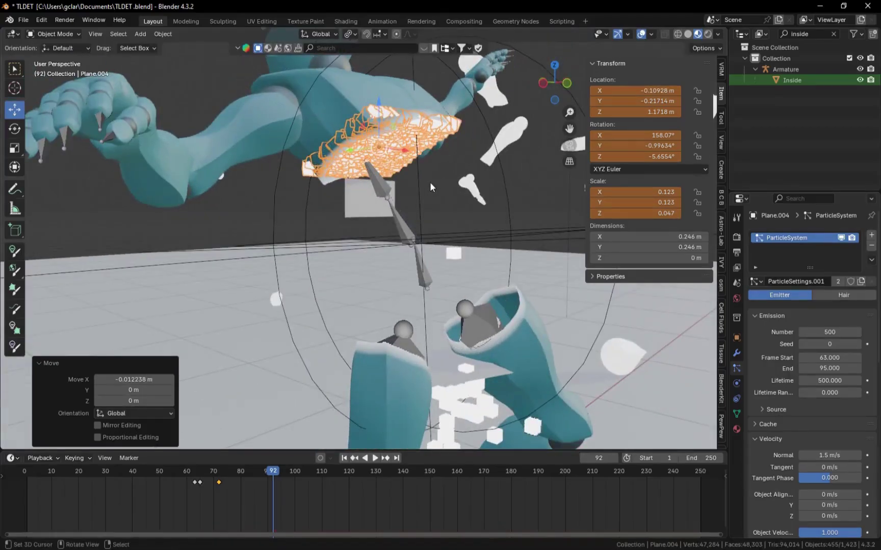
pyautogui.press('i')
# At frame 100, move the upper emitter plane about -0.060 m in Y, adjust its height and keyframe its transform
pyautogui.moveTo(302, 474)
pyautogui.mouseDown()
pyautogui.moveTo(286, 474)
pyautogui.moveTo(294, 474)
pyautogui.mouseUp()
pyautogui.moveTo(379, 103); pyautogui.dragTo(378, 115)
pyautogui.moveTo(350, 163); pyautogui.dragTo(370, 160)
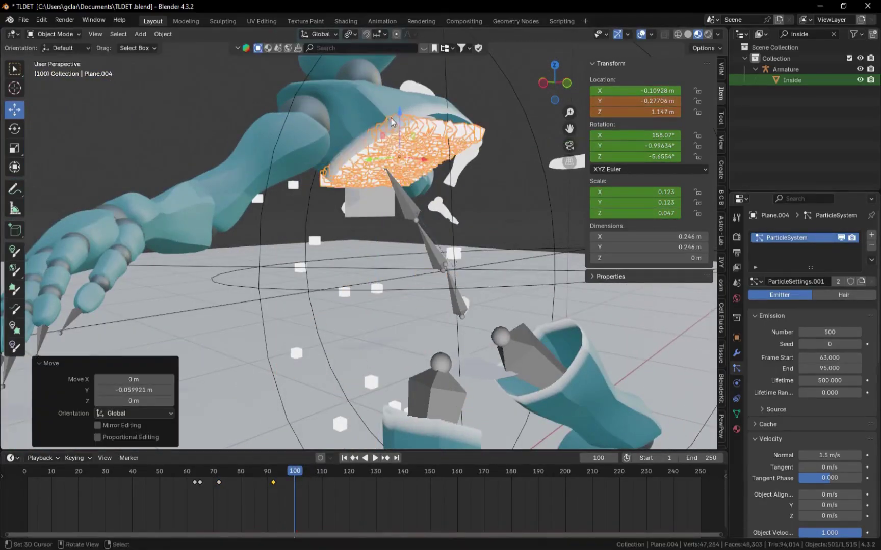
pyautogui.moveTo(400, 114); pyautogui.dragTo(399, 108)
pyautogui.press('i')
# At frame 107, reposition the upper emitter plane, narrow it to about 0.061 in Y and rotate it to about 21° in Z
pyautogui.moveTo(357, 204); pyautogui.dragTo(408, 209, button='middle')
pyautogui.moveTo(296, 474); pyautogui.dragTo(314, 485)
pyautogui.moveTo(368, 149); pyautogui.dragTo(355, 149)
pyautogui.moveTo(391, 103); pyautogui.dragTo(391, 97)
pyautogui.press('s')
pyautogui.press('y')
pyautogui.moveTo(474, 285); pyautogui.dragTo(408, 211, button='middle')
pyautogui.click(485, 284)
pyautogui.press('r')
pyautogui.press('z')
pyautogui.click(357, 204)
# Shift the upper emitter plane and widen it to about 0.186 in X, keyframe it at frame 107, and advance to frame 108
pyautogui.moveTo(324, 140); pyautogui.dragTo(313, 141)
pyautogui.moveTo(326, 163); pyautogui.dragTo(387, 168, button='middle')
pyautogui.moveTo(341, 142); pyautogui.dragTo(353, 142)
pyautogui.press('s')
pyautogui.press('x')
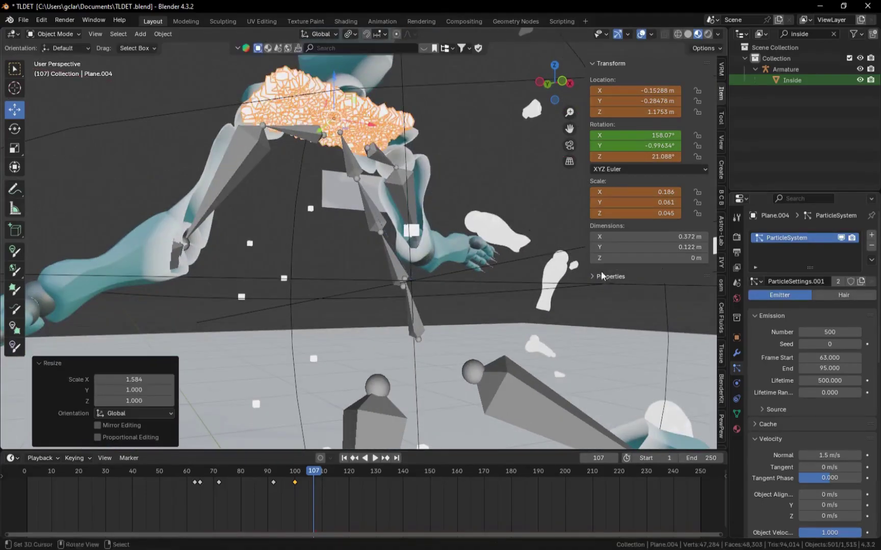
pyautogui.press('i')
pyautogui.moveTo(314, 477); pyautogui.dragTo(316, 502)
pyautogui.press('s')
pyautogui.press('x')
pyautogui.click(391, 195)
pyautogui.moveTo(375, 158); pyautogui.dragTo(407, 321, button='middle')
pyautogui.hotkey('ctrl', 'z')
# Rotate the upper emitter plane to about 8.75° in Z, move it to about X -0.138, Y -0.282, Z 1.167 m and keyframe frame 108
pyautogui.press('r')
pyautogui.press('z')
pyautogui.click(447, 351)
pyautogui.press('g')
pyautogui.click(417, 333)
pyautogui.press('i')
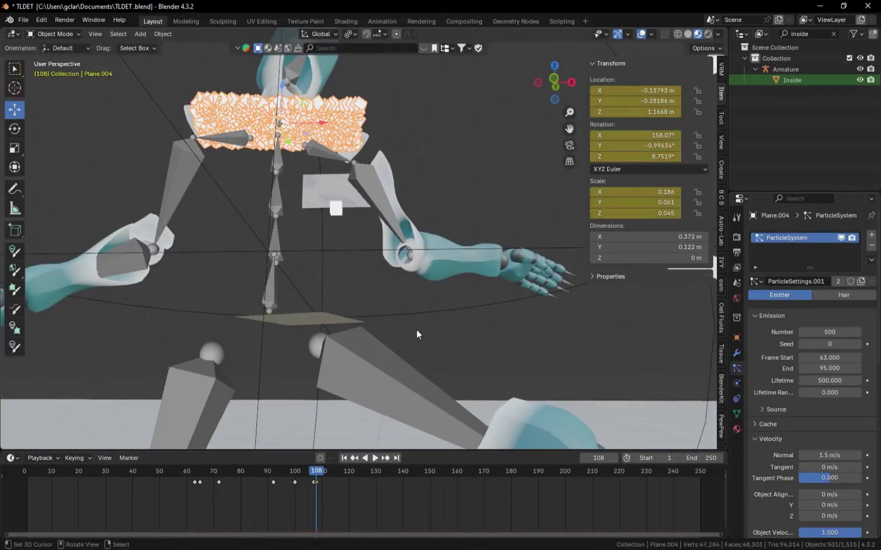
# Give the upper emitter its own particle settings, set its emission end to frame 108 and preview the burst
pyautogui.moveTo(424, 353); pyautogui.dragTo(369, 275, button='middle')
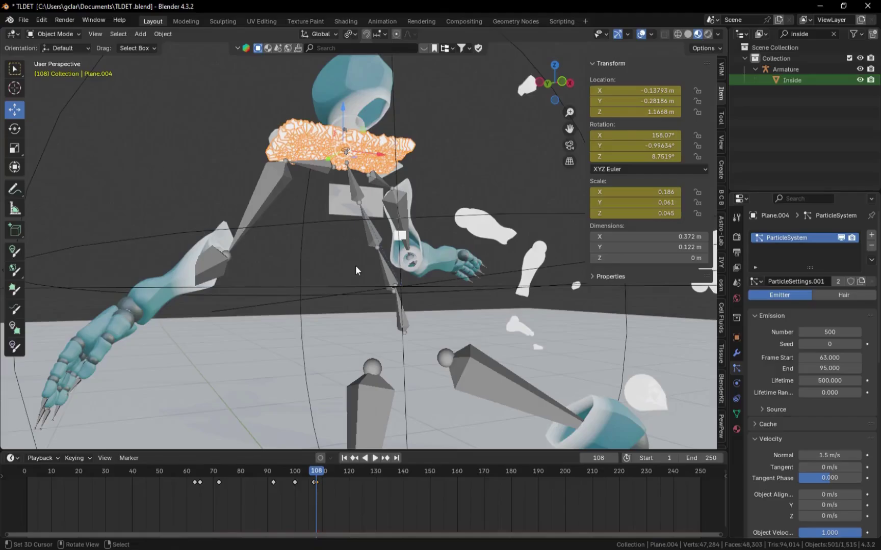
pyautogui.moveTo(313, 484); pyautogui.dragTo(194, 499)
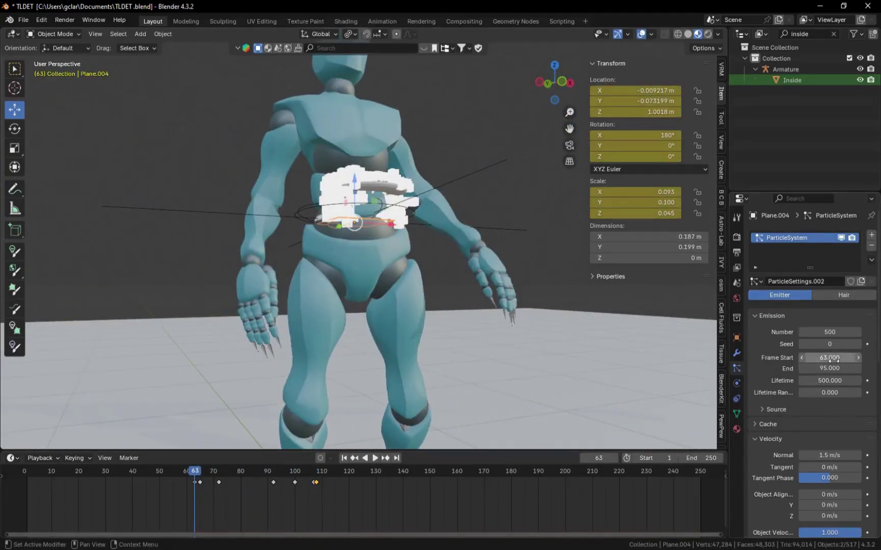
pyautogui.moveTo(314, 503)
pyautogui.mouseDown()
pyautogui.moveTo(229, 520)
pyautogui.moveTo(323, 510)
pyautogui.mouseUp()
pyautogui.scroll(-5, 432, 282)
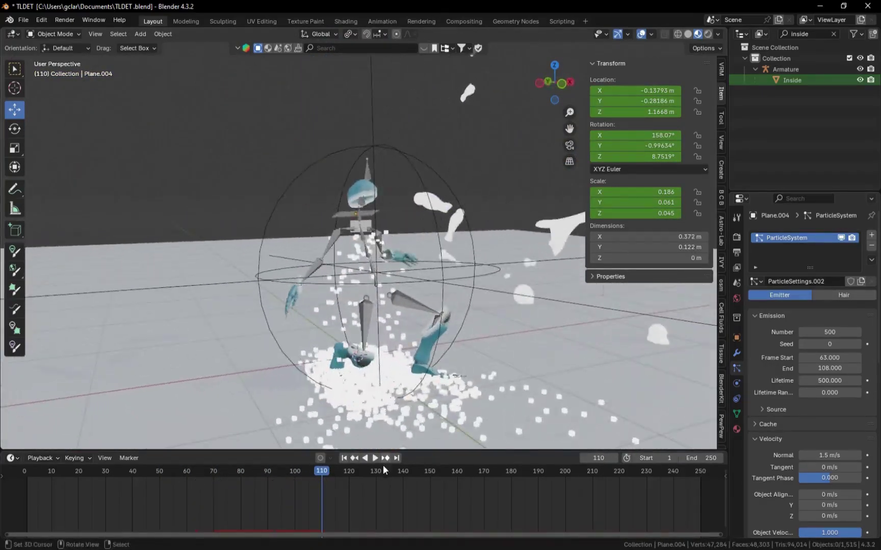
# Select the upper emitter plane and duplicate it in place at frame 104
pyautogui.moveTo(376, 487); pyautogui.dragTo(273, 497)
pyautogui.click(379, 210)
pyautogui.scroll(5, 385, 210)
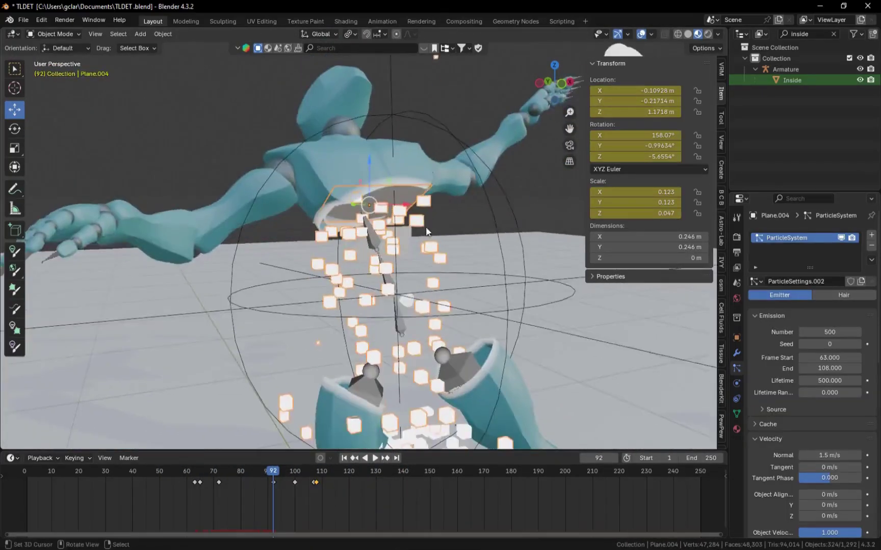
pyautogui.moveTo(427, 232); pyautogui.dragTo(400, 234, button='middle')
pyautogui.scroll(2, 400, 233)
pyautogui.moveTo(295, 519)
pyautogui.mouseDown()
pyautogui.moveTo(313, 515)
pyautogui.moveTo(306, 510)
pyautogui.mouseUp()
pyautogui.hotkey('shift', 'd')
pyautogui.rightClick(429, 328)
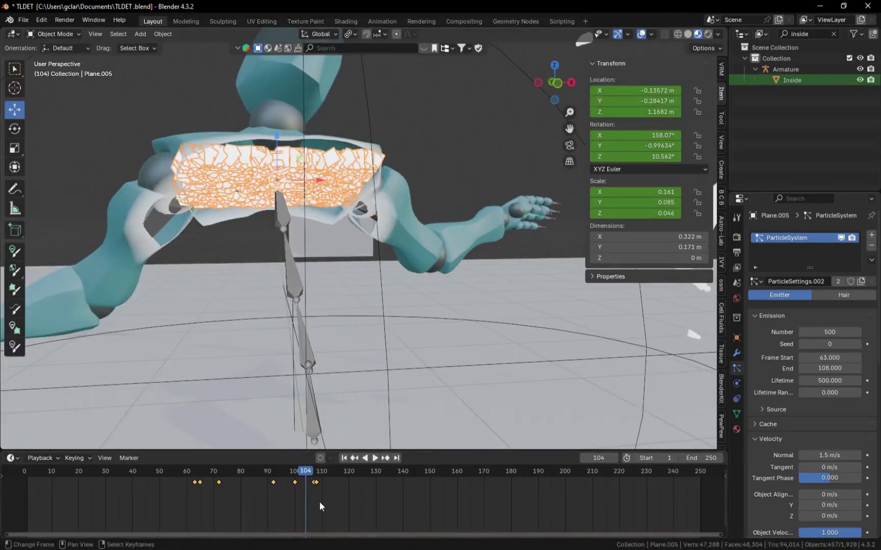
# Delete the new duplicate's keyframes, rotate it freely and scale it along Y
pyautogui.press('Delete')
pyautogui.press('r')
pyautogui.press('r')
pyautogui.press('s')
pyautogui.press('y')
pyautogui.click(352, 295)
# Duplicate the emitter plane again, rotate the copy freely and adjust its tilt around X
pyautogui.hotkey('shift', 'd')
pyautogui.press('r')
pyautogui.press('r')
pyautogui.click(521, 272)
pyautogui.press('r')
pyautogui.press('x')
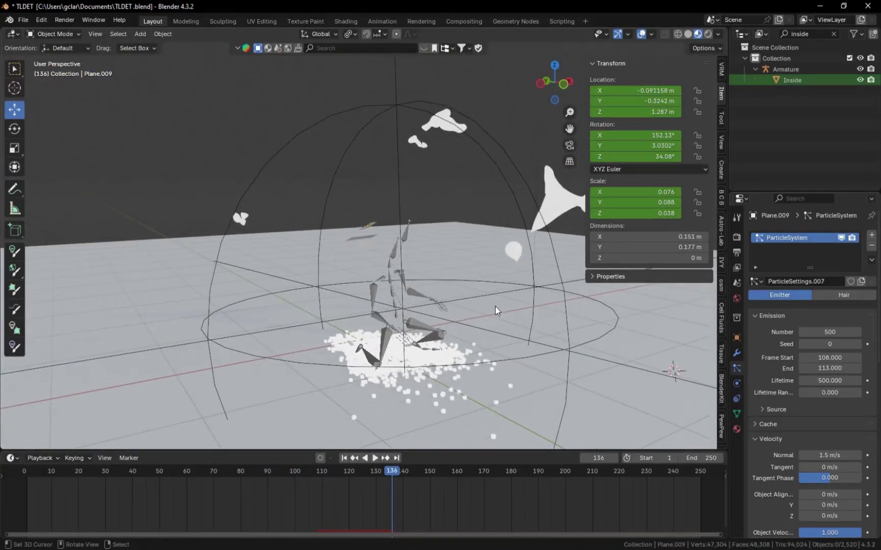
# Assign the existing transparent Material.002 to the emitter planes
pyautogui.moveTo(432, 304); pyautogui.dragTo(419, 291, button='middle')
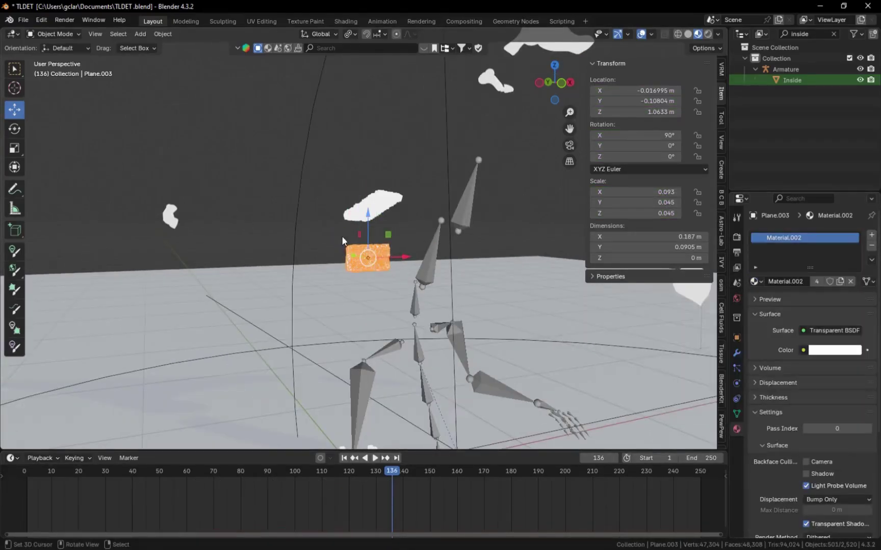
pyautogui.click(343, 241)
pyautogui.click(737, 354)
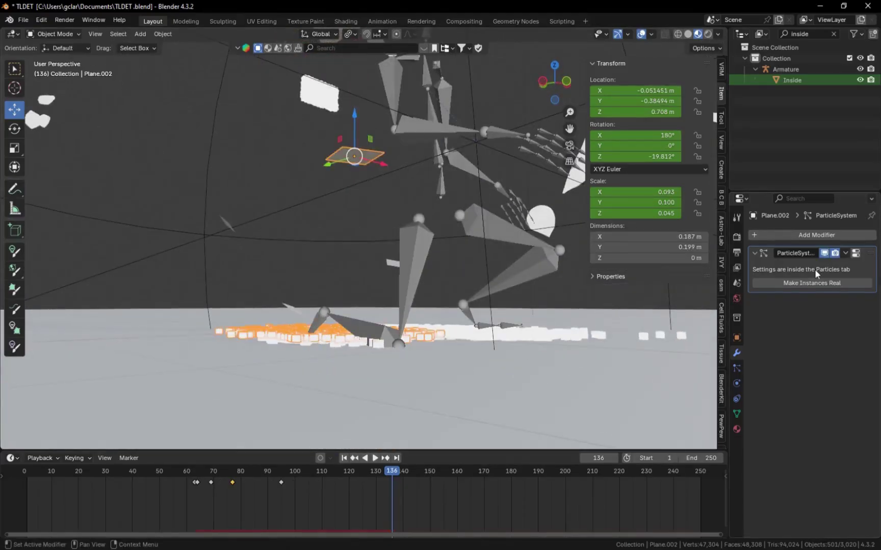
pyautogui.click(754, 281)
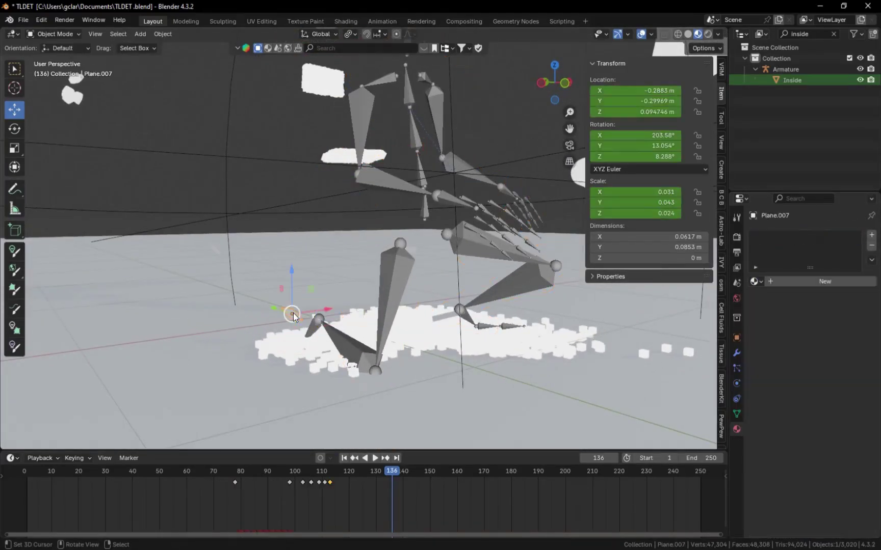
pyautogui.click(754, 281)
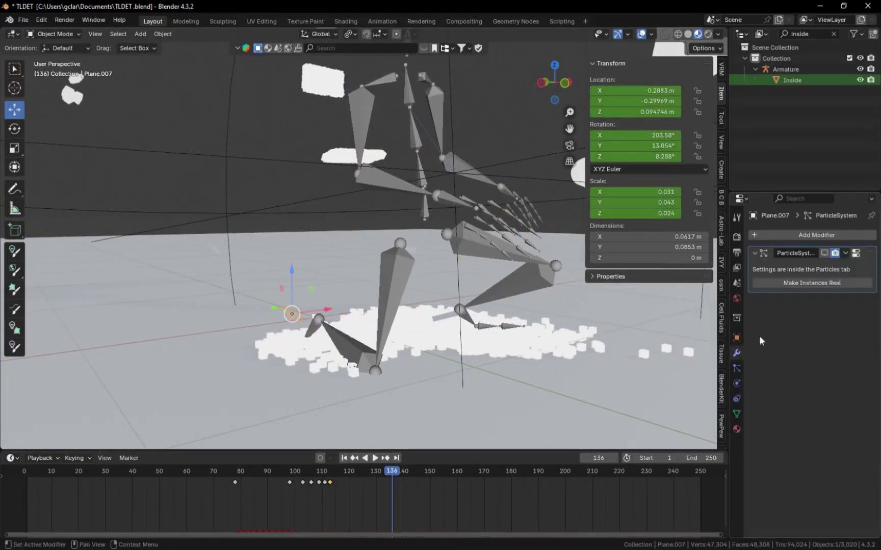
# Play the burst from before the impact and check the materials of the objects around the legs at frame 97
pyautogui.moveTo(566, 326); pyautogui.dragTo(482, 255, button='middle')
pyautogui.moveTo(331, 490); pyautogui.dragTo(187, 508)
pyautogui.press('space')
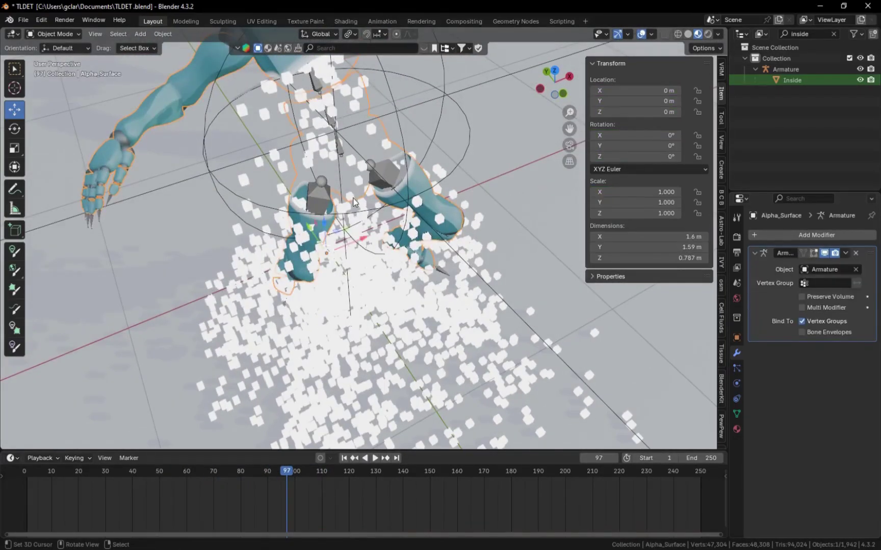
pyautogui.click(353, 197)
pyautogui.click(353, 198)
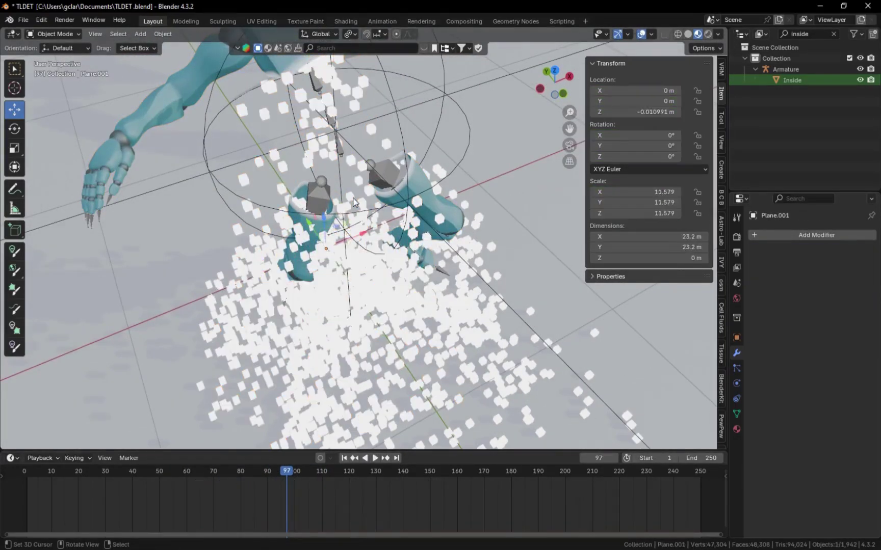
pyautogui.click(353, 198)
pyautogui.click(737, 429)
# Deselect everything and play the particle burst onward from a wider view
pyautogui.moveTo(438, 301); pyautogui.dragTo(437, 255, button='middle')
pyautogui.scroll(-5, 408, 306)
pyautogui.hotkey('alt', 'a')
pyautogui.moveTo(289, 499); pyautogui.dragTo(310, 525)
pyautogui.press('space')
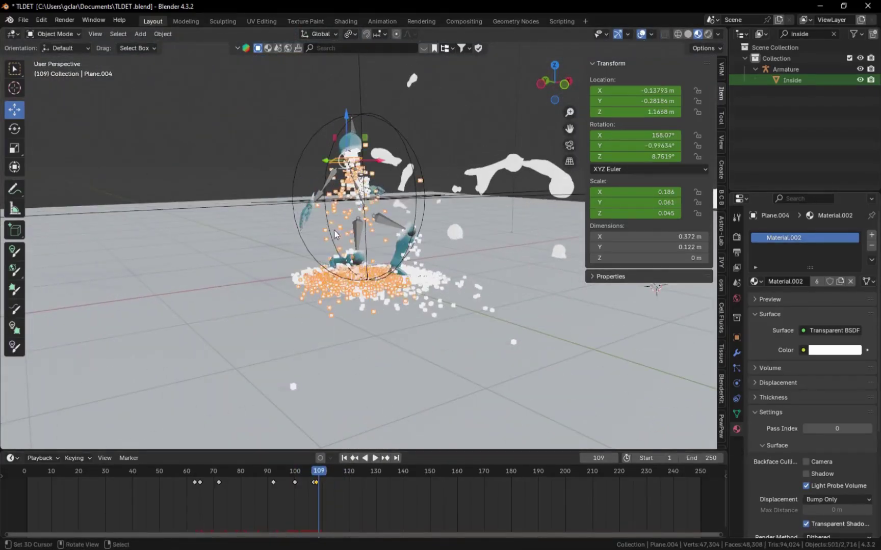
# Assign the existing transparent Material.002 to the small emitter plane beside the character's arm
pyautogui.moveTo(335, 234); pyautogui.dragTo(299, 212, button='middle')
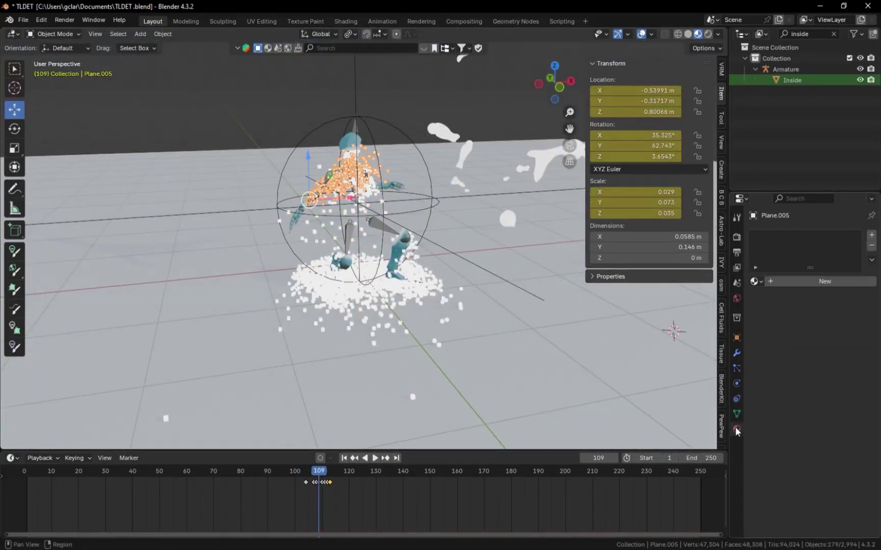
pyautogui.click(754, 281)
pyautogui.click(627, 338)
# At frame 118, move the Inside mesh -3 m along X, back onto the character
pyautogui.moveTo(319, 478); pyautogui.dragTo(343, 504)
pyautogui.click(495, 190)
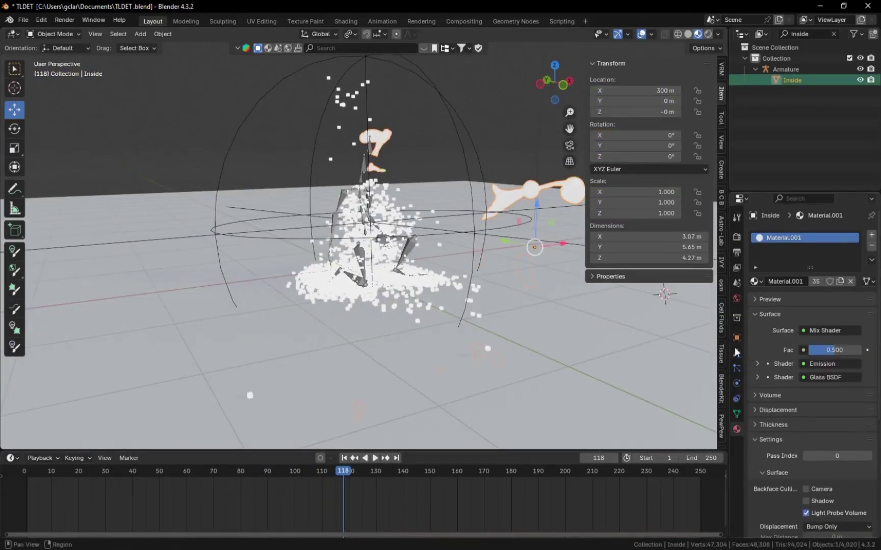
pyautogui.keyDown('ctrl'); pyautogui.moveTo(563, 244); pyautogui.dragTo(397, 273); pyautogui.keyUp('ctrl')
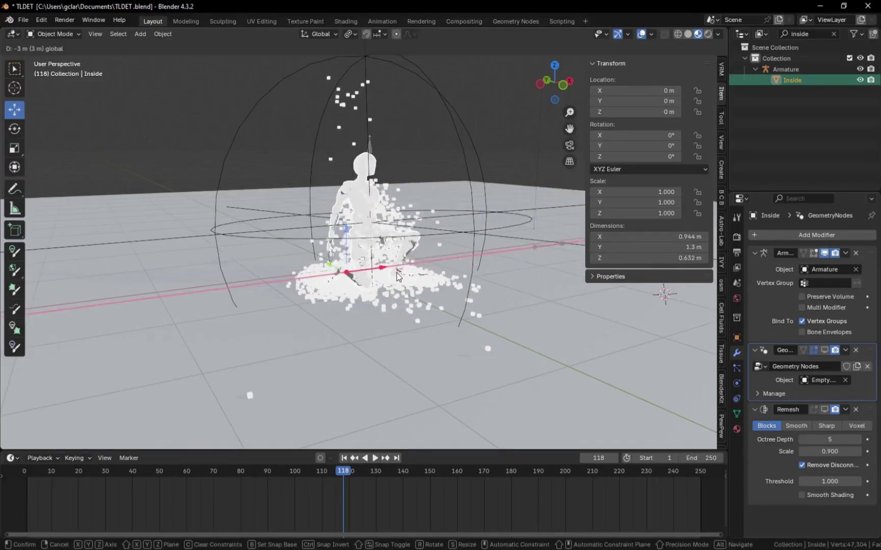
pyautogui.moveTo(397, 273); pyautogui.dragTo(415, 277, button='middle')
# Turn on the viewport display of the Inside mesh's Geometry Nodes and Remesh modifiers, go to frame 106 and save the file
pyautogui.click(824, 351)
pyautogui.click(824, 409)
pyautogui.moveTo(319, 507); pyautogui.dragTo(311, 508)
pyautogui.hotkey('ctrl', 's')
# Separate the entire Inside mesh by loose parts and return to Object Mode
pyautogui.moveTo(447, 314); pyautogui.dragTo(434, 301, button='middle')
pyautogui.press('Tab')
pyautogui.press('a')
pyautogui.press('p')
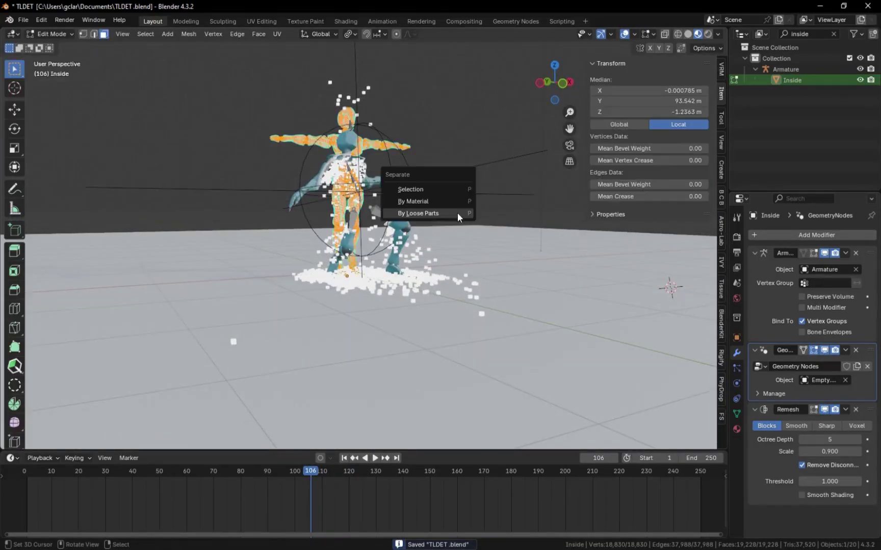
pyautogui.click(457, 213)
pyautogui.press('Tab')
# Play a few frames of the burst from frame 106 and inspect the separated body pieces
pyautogui.scroll(5, 399, 251)
pyautogui.moveTo(399, 251); pyautogui.dragTo(438, 316, button='middle')
pyautogui.click(379, 459)
pyautogui.click(379, 459)
pyautogui.scroll(-3, 409, 296)
pyautogui.scroll(-3, 415, 295)
# Enable nodes in the Compositing workspace and spread the Render Layers and Composite nodes apart
pyautogui.click(474, 23)
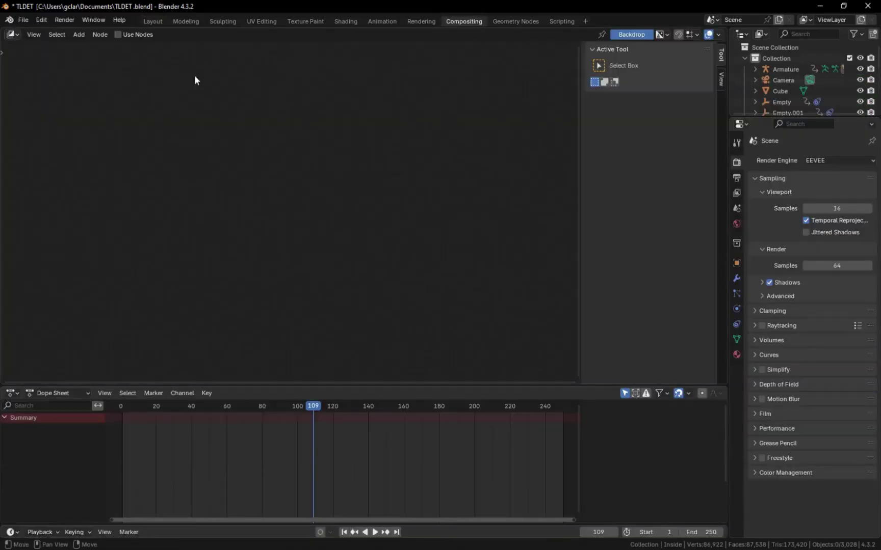
pyautogui.click(135, 36)
pyautogui.click(366, 193)
pyautogui.moveTo(396, 198); pyautogui.dragTo(490, 194, button='middle')
pyautogui.moveTo(286, 229); pyautogui.dragTo(165, 230)
# Insert a Glare node on the link between Render Layers and Composite
pyautogui.click(71, 33)
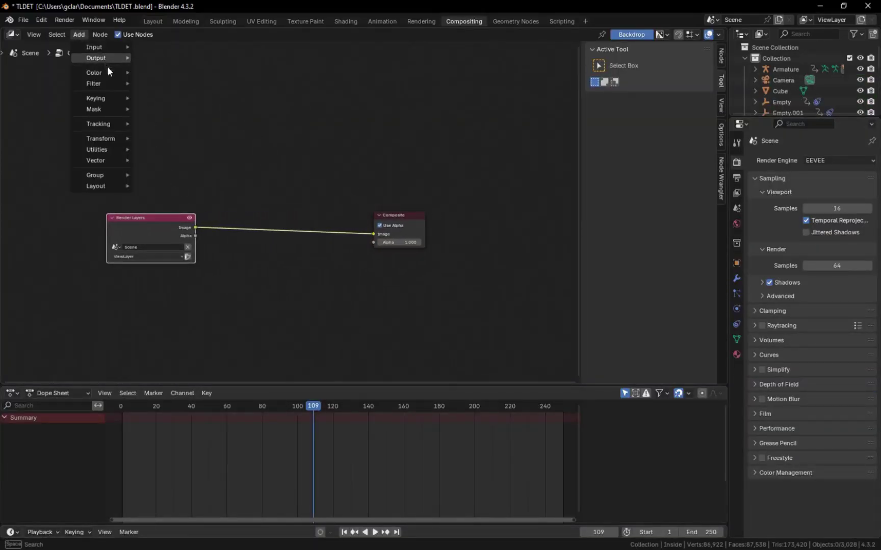
pyautogui.moveTo(129, 83)
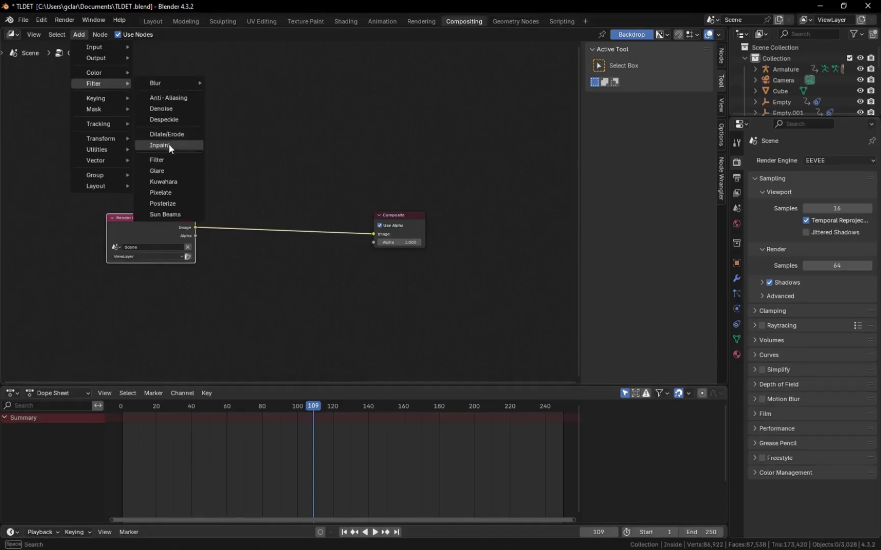
pyautogui.click(169, 170)
pyautogui.click(293, 222)
# Try the Bloom glare type, then set the Glare node to Fog Glow
pyautogui.click(292, 214)
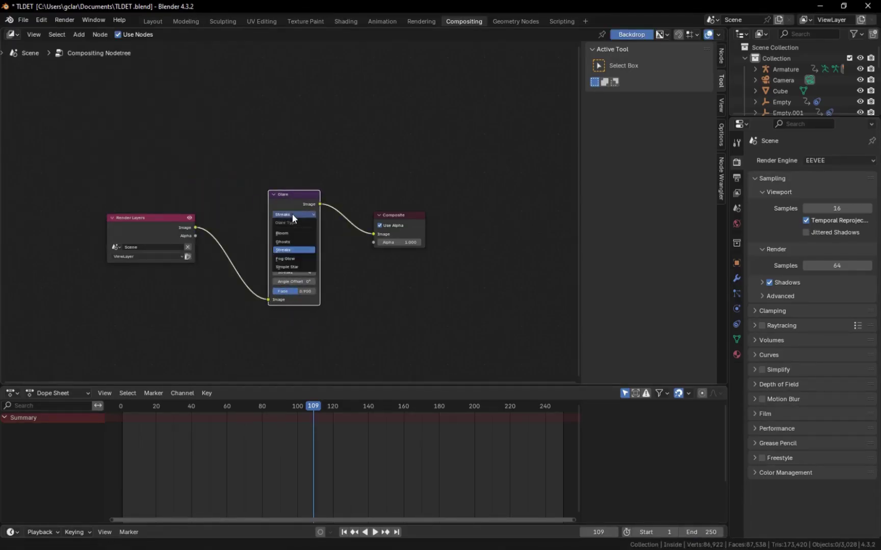
pyautogui.click(297, 233)
pyautogui.scroll(3, 326, 232)
pyautogui.click(306, 214)
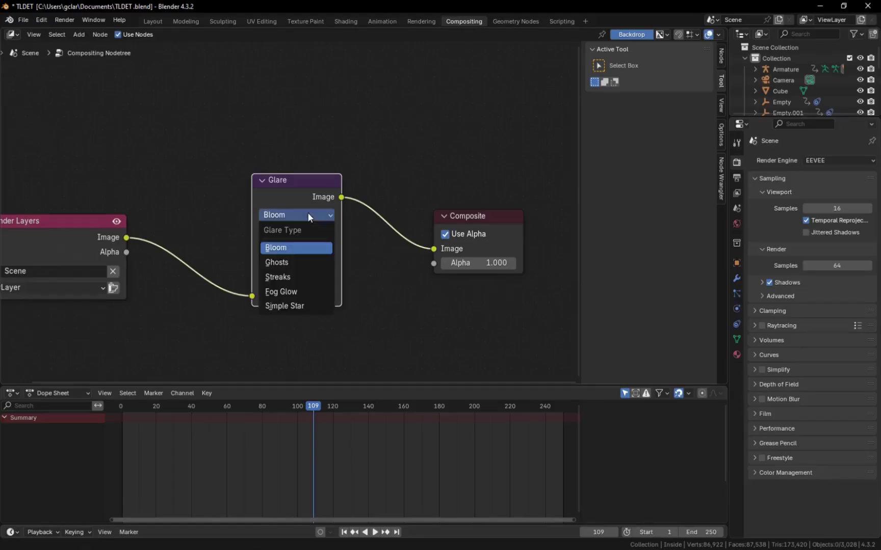
pyautogui.click(294, 293)
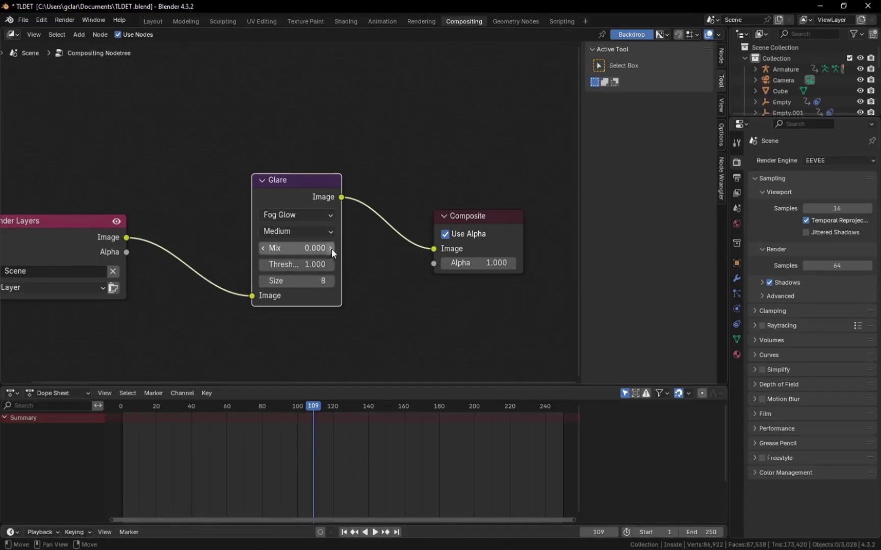
# Set the Glare node to High quality with a mix of 0.1, threshold of 0.9 and size of 9
pyautogui.click(264, 265)
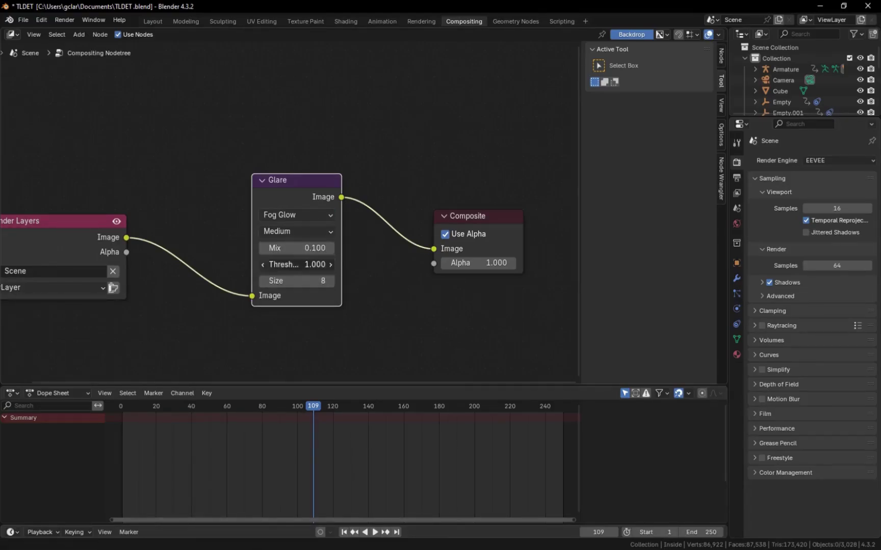
pyautogui.click(332, 280)
pyautogui.click(320, 231)
pyautogui.click(309, 265)
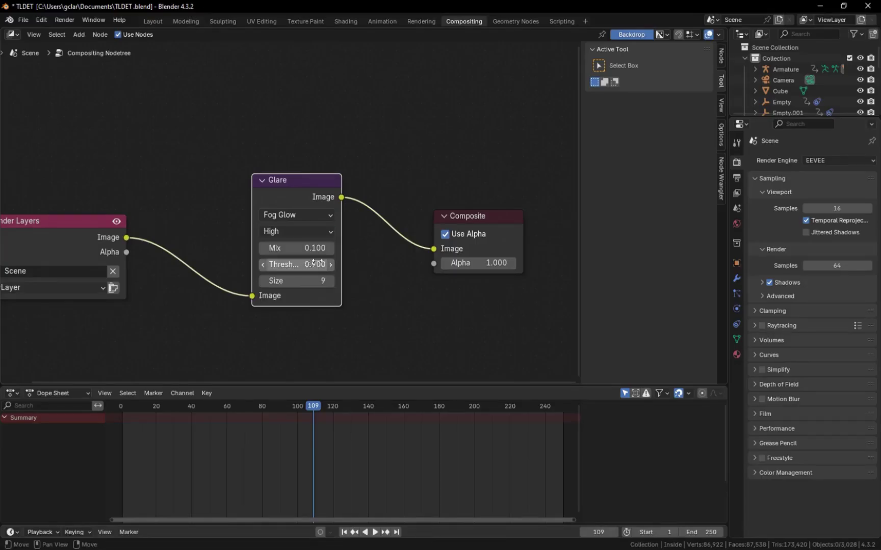
# Return to the Layout workspace, set the viewport compositor to Always and save the file
pyautogui.click(153, 21)
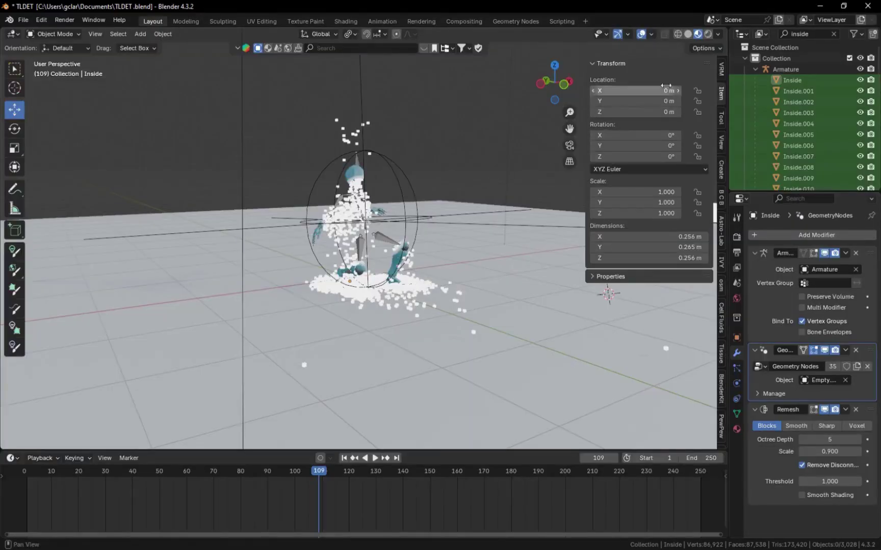
pyautogui.click(719, 34)
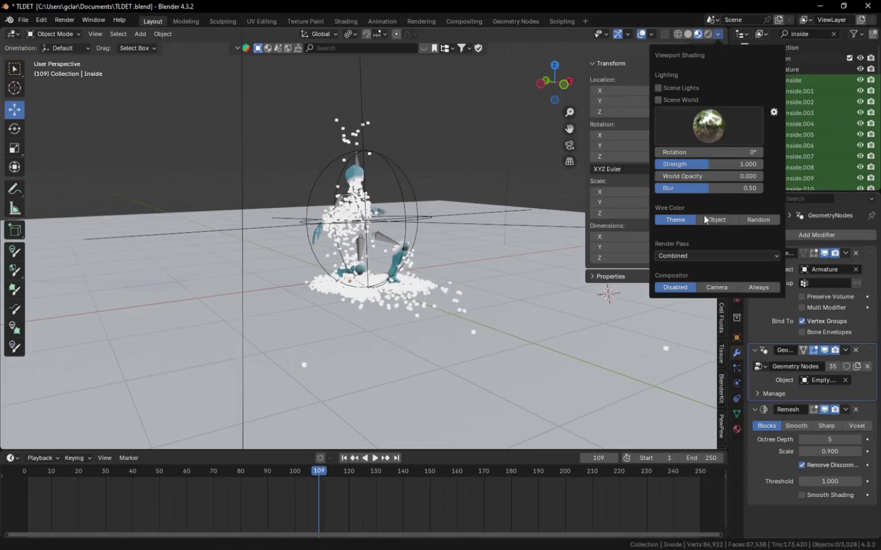
pyautogui.click(758, 288)
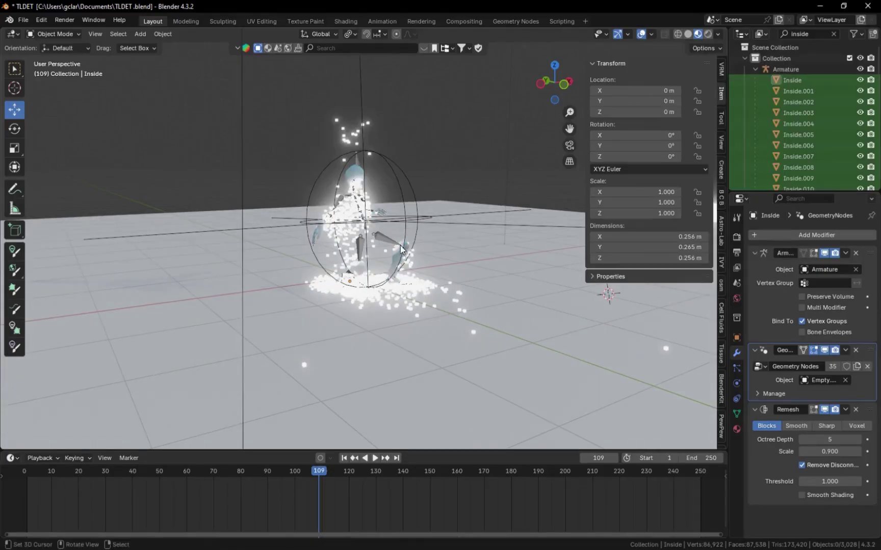
pyautogui.moveTo(404, 243)
pyautogui.mouseDown(button='middle')
pyautogui.moveTo(386, 238)
pyautogui.moveTo(452, 250)
pyautogui.mouseUp(button='middle')
pyautogui.hotkey('ctrl', 's')
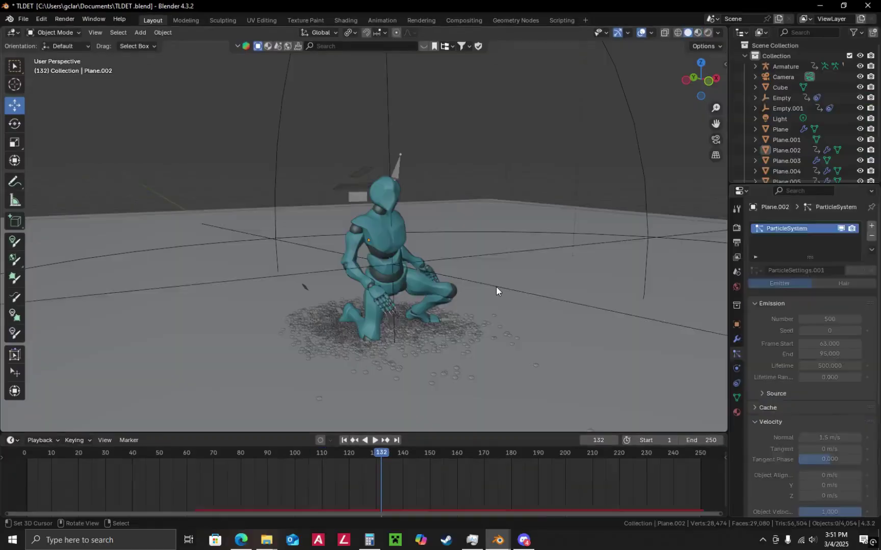
# At frame 152, scale both empties up together until Empty reaches a scale of about 20.5, and keyframe them
pyautogui.click(496, 287)
pyautogui.click(726, 63)
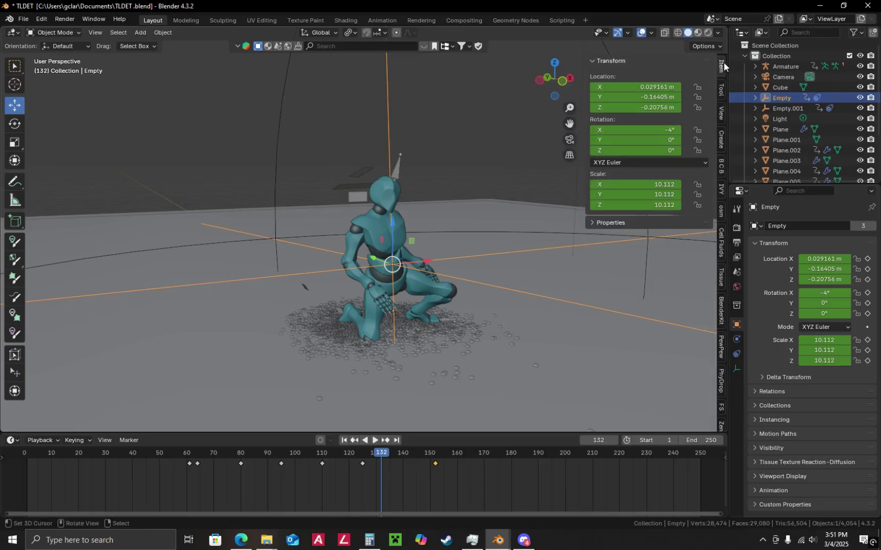
pyautogui.click(435, 473)
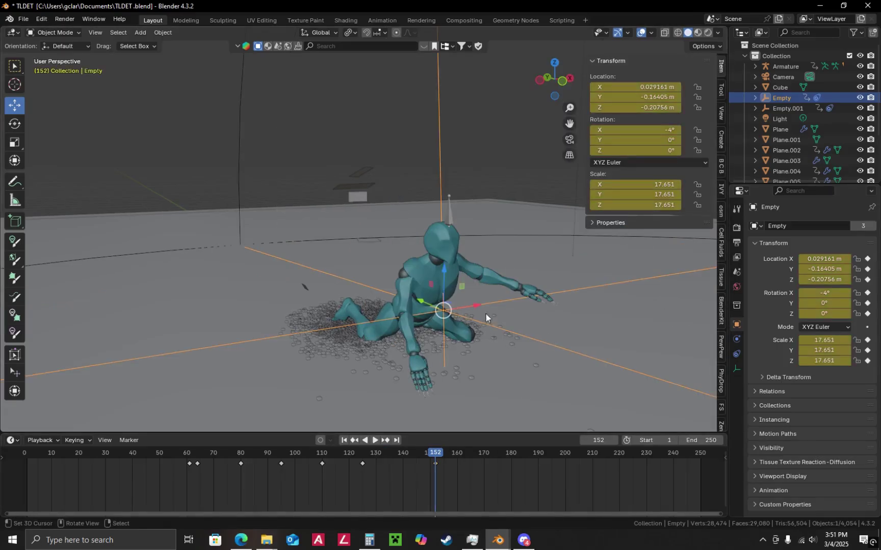
pyautogui.click(239, 147)
pyautogui.keyDown('shift'); pyautogui.click(441, 152); pyautogui.keyUp('shift')
pyautogui.press('s')
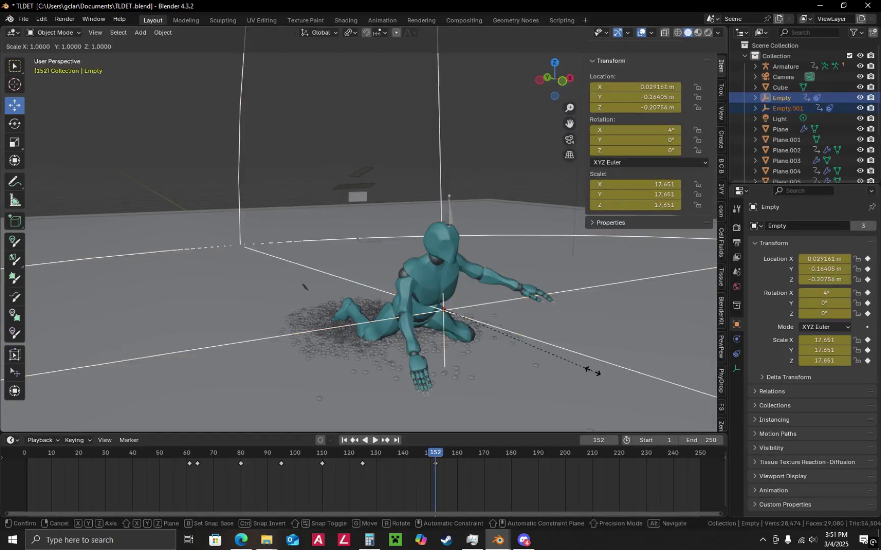
pyautogui.click(617, 381)
pyautogui.press('i')
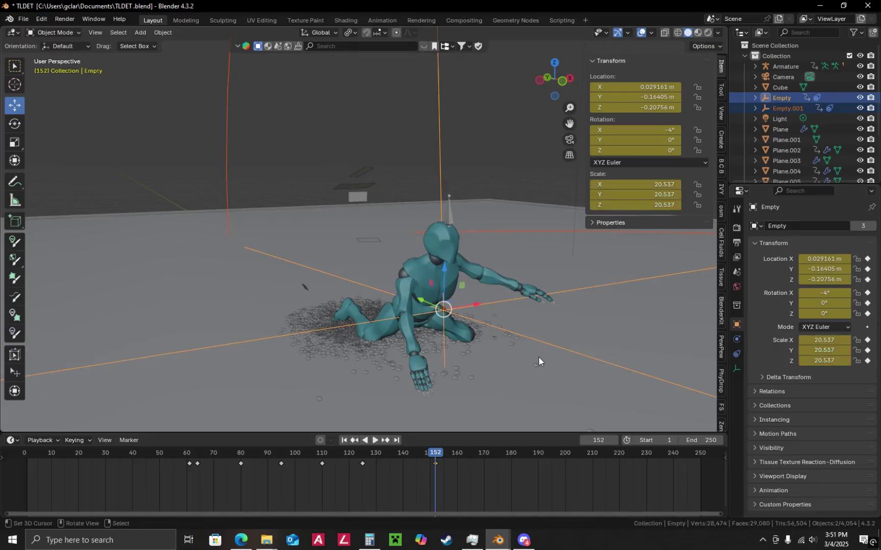
# Select emitter Plane.003 and examine the cache and bake options of its particle system
pyautogui.click(358, 345)
pyautogui.scroll(-5, 767, 365)
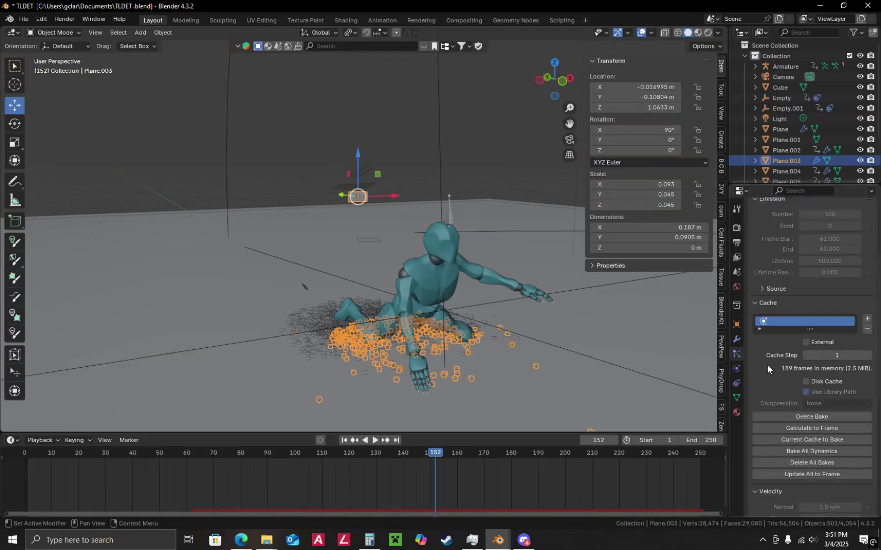
pyautogui.scroll(-1, 768, 365)
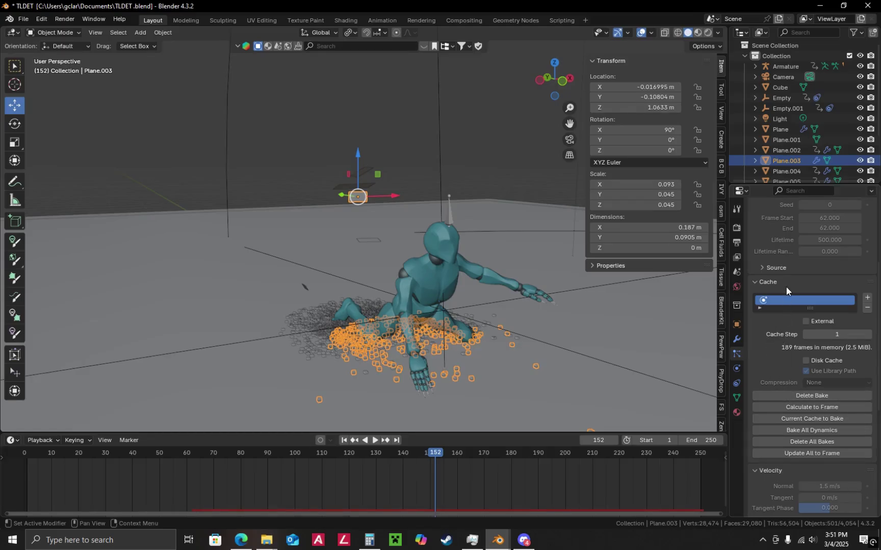
pyautogui.click(768, 282)
pyautogui.scroll(6, 783, 358)
pyautogui.click(773, 407)
pyautogui.scroll(-9, 778, 367)
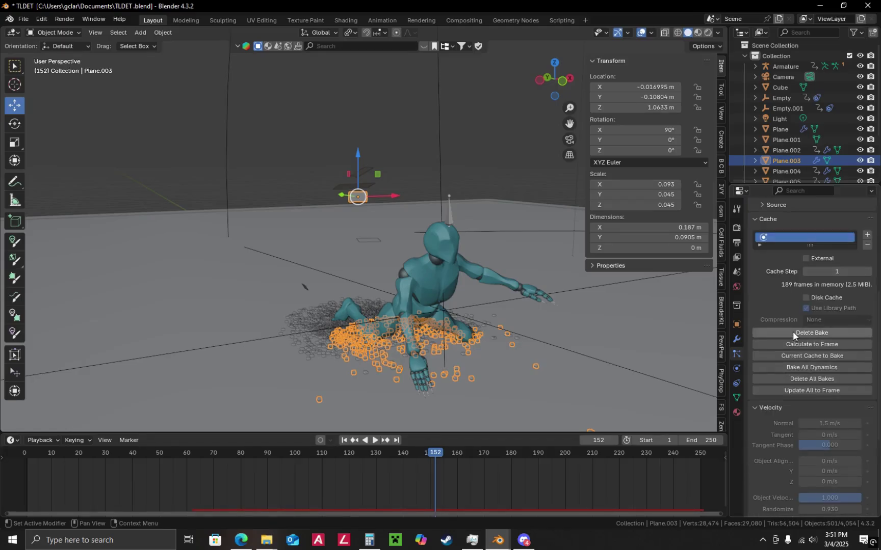